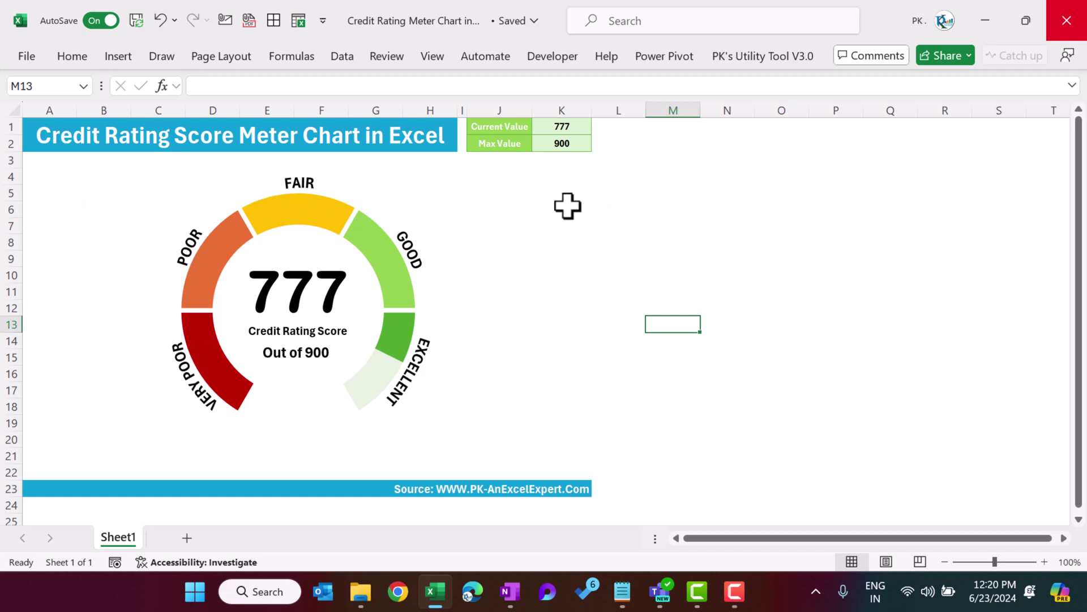
Step: Inspect the existing Current Value (777) and Max Value (900) inputs
drag(504, 121, 560, 126)
click(574, 133)
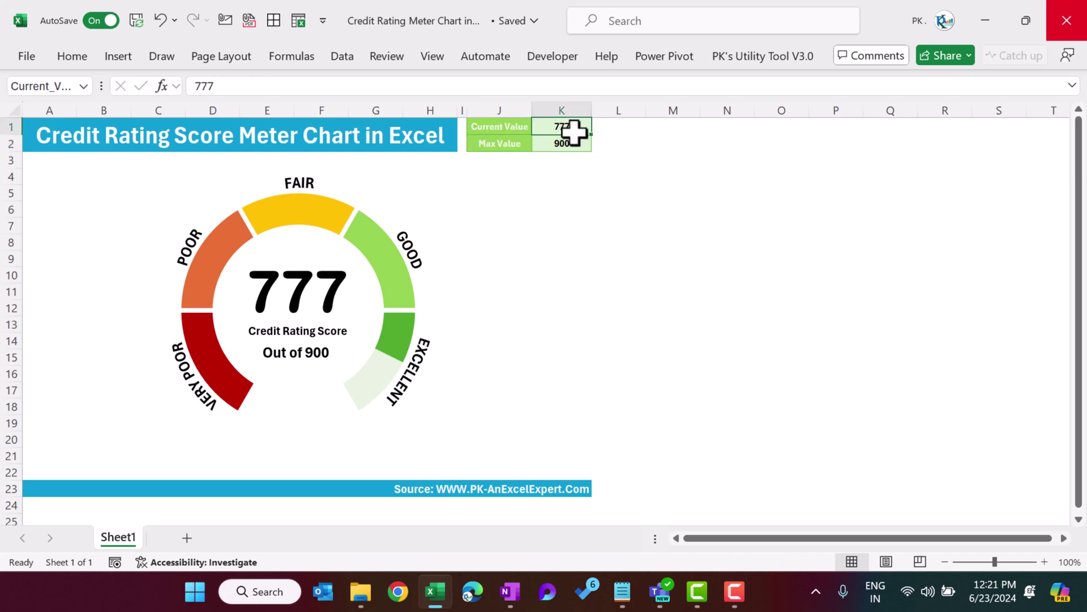
drag(502, 143, 573, 143)
click(542, 146)
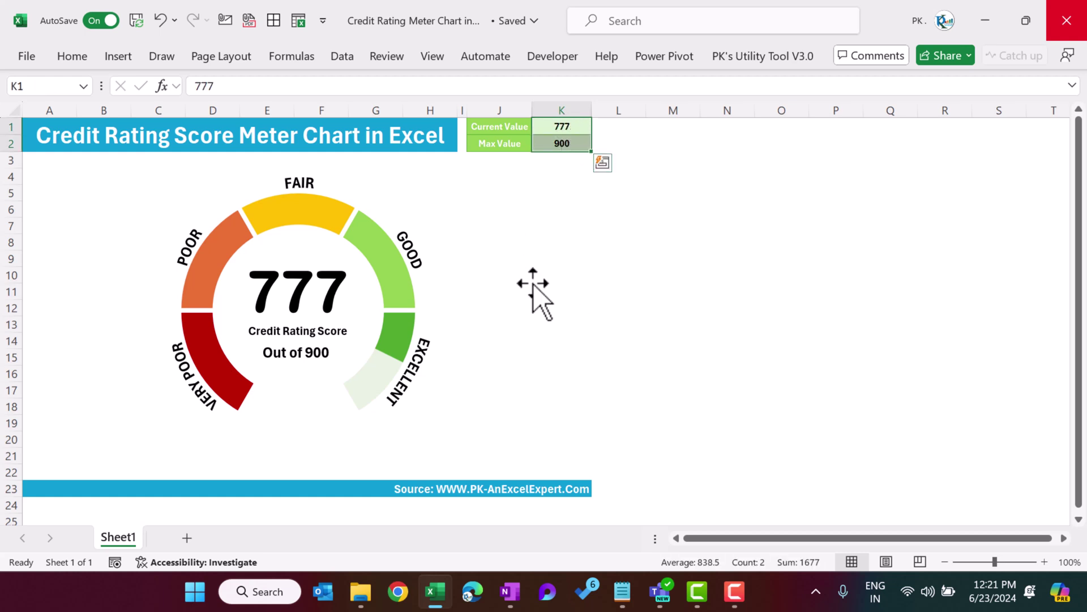
Step: Test the gauge with scores of 600 and 800 and a maximum of 100
click(564, 129)
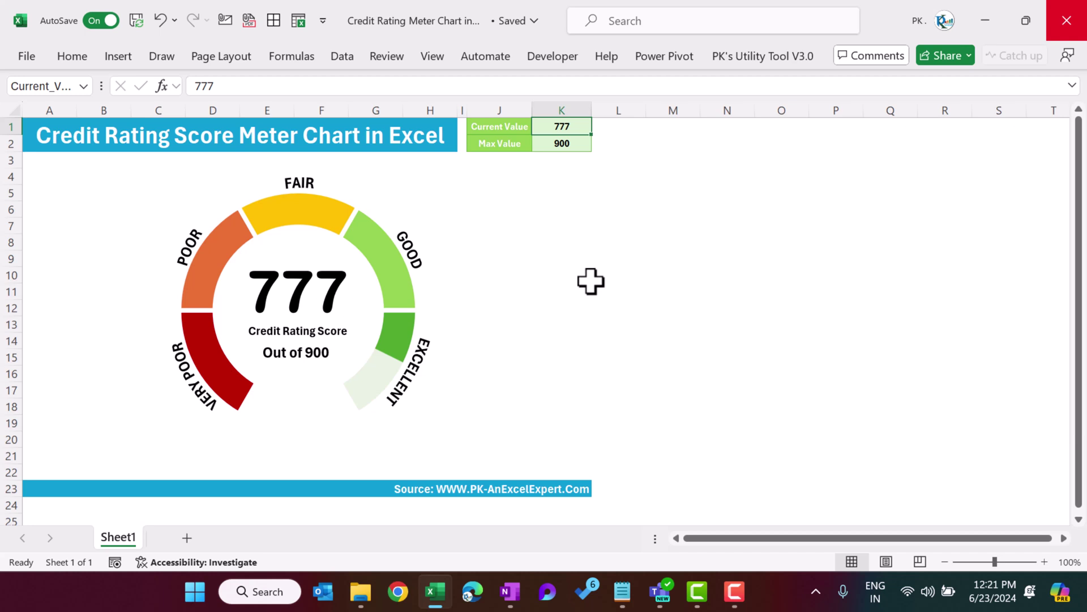
text(600)
key(Return)
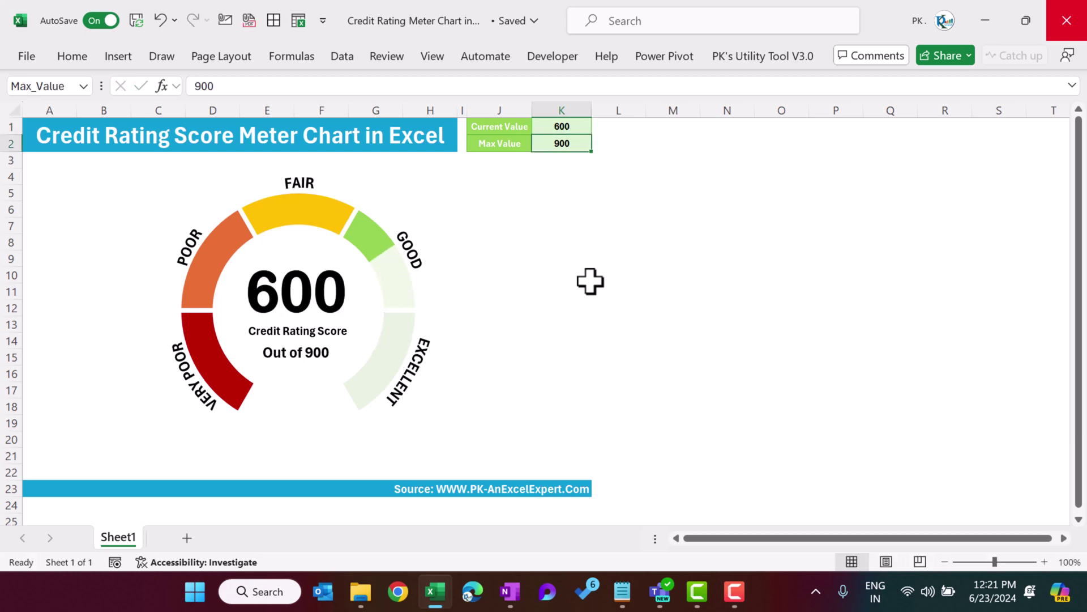
click(570, 130)
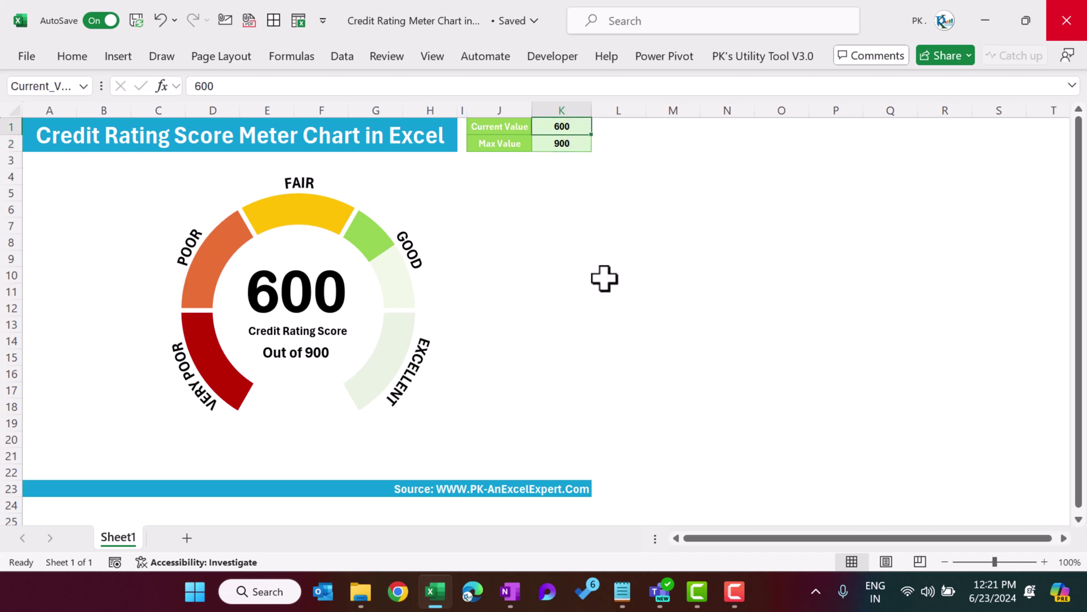
text(800)
key(Return)
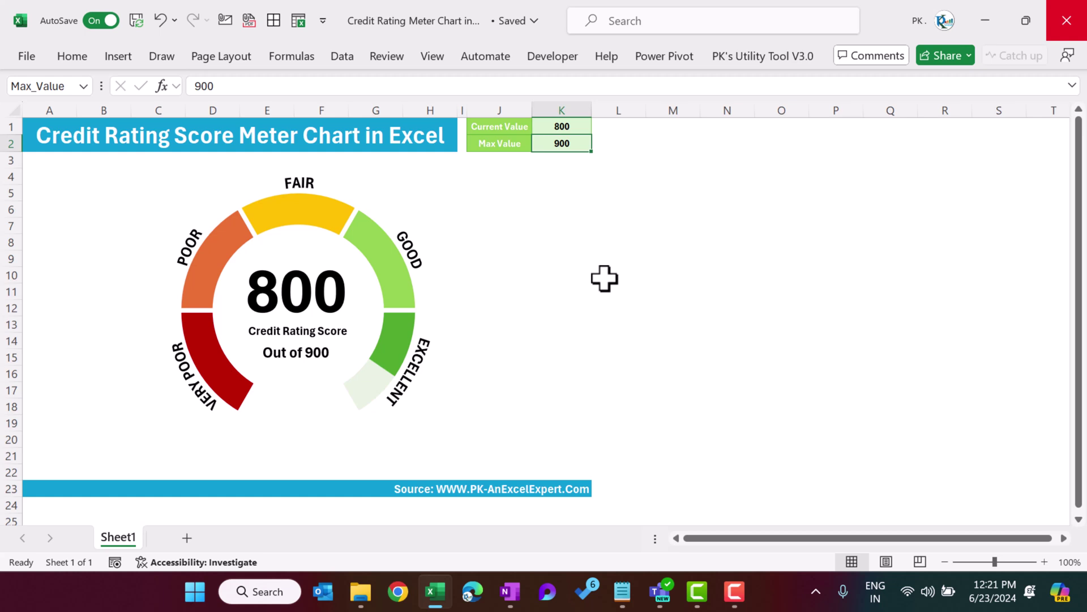
key(Up)
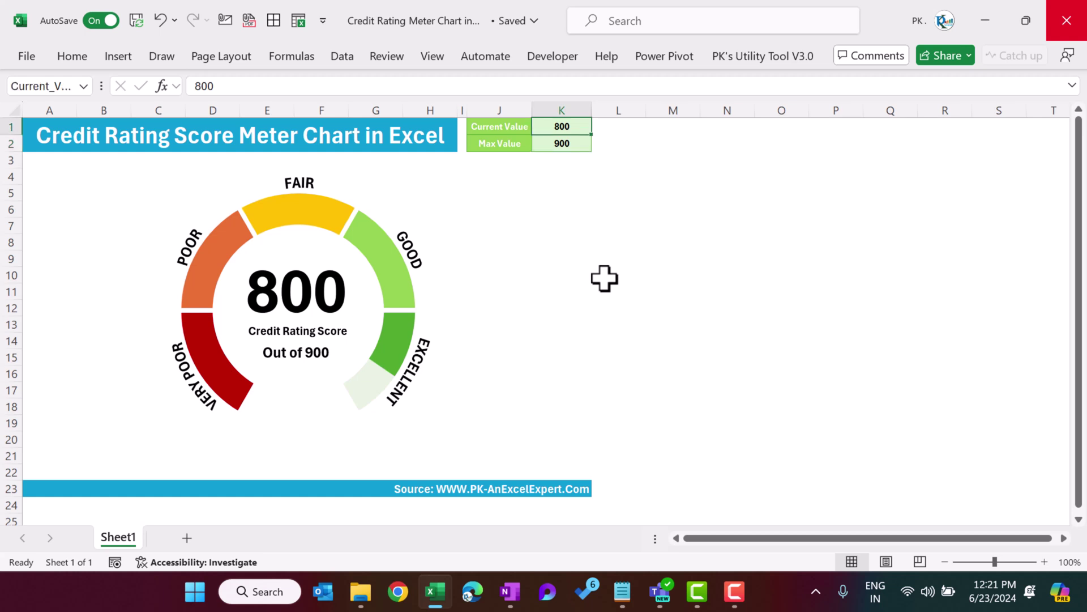
click(561, 140)
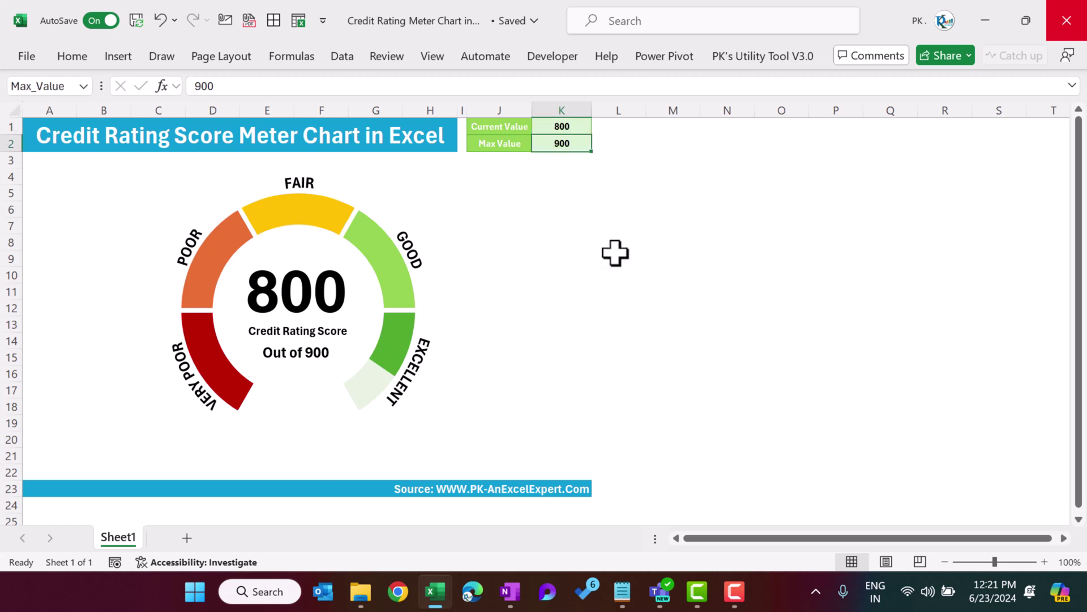
text(100)
key(Return)
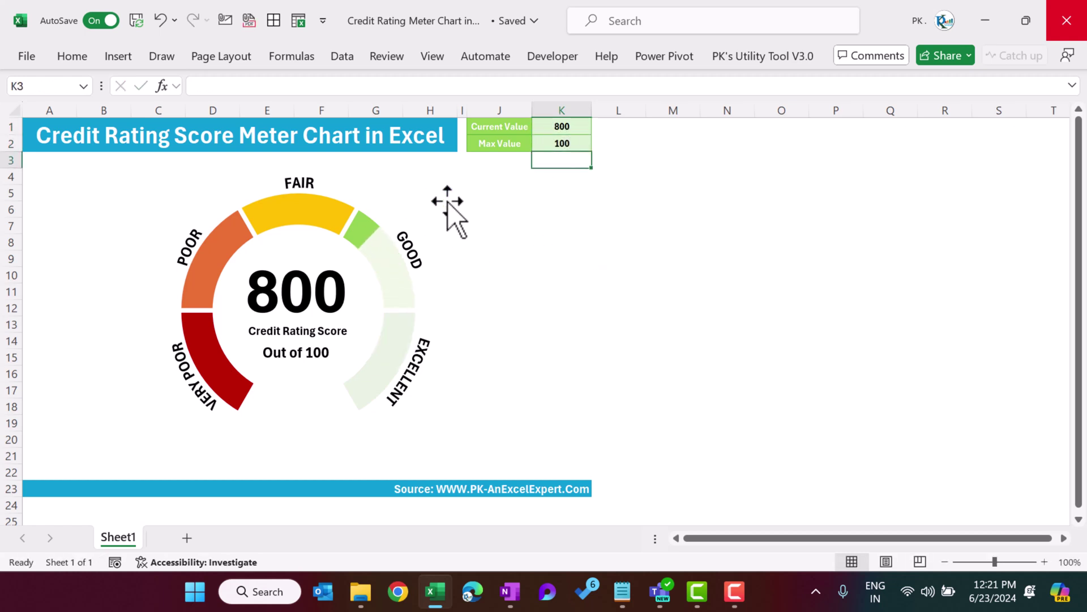
Step: Try scores of 80, 40 and then 50 in the score cell K1
click(563, 136)
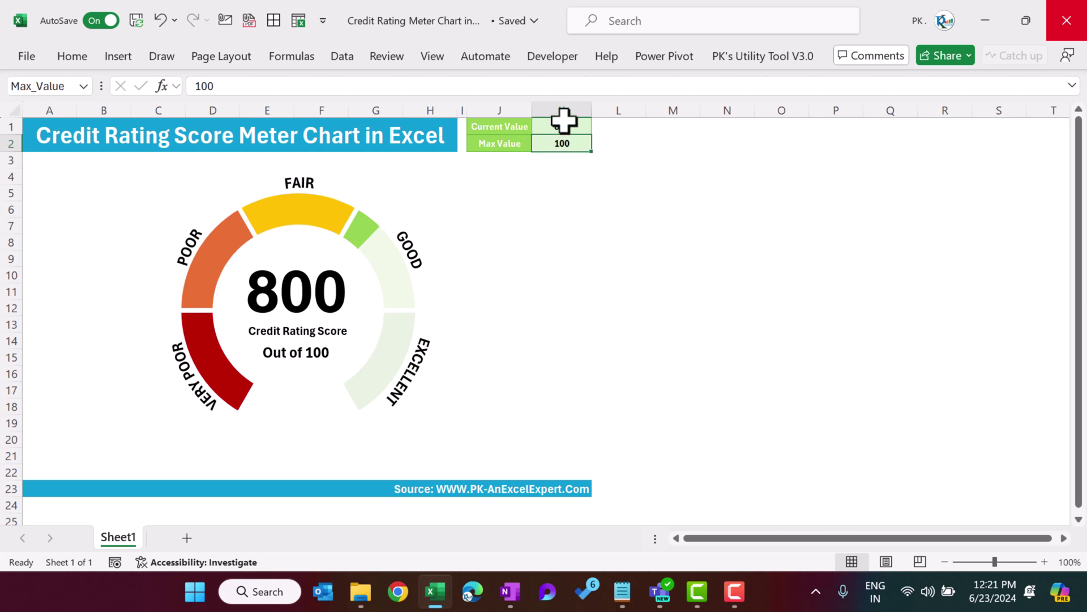
click(563, 122)
text(80)
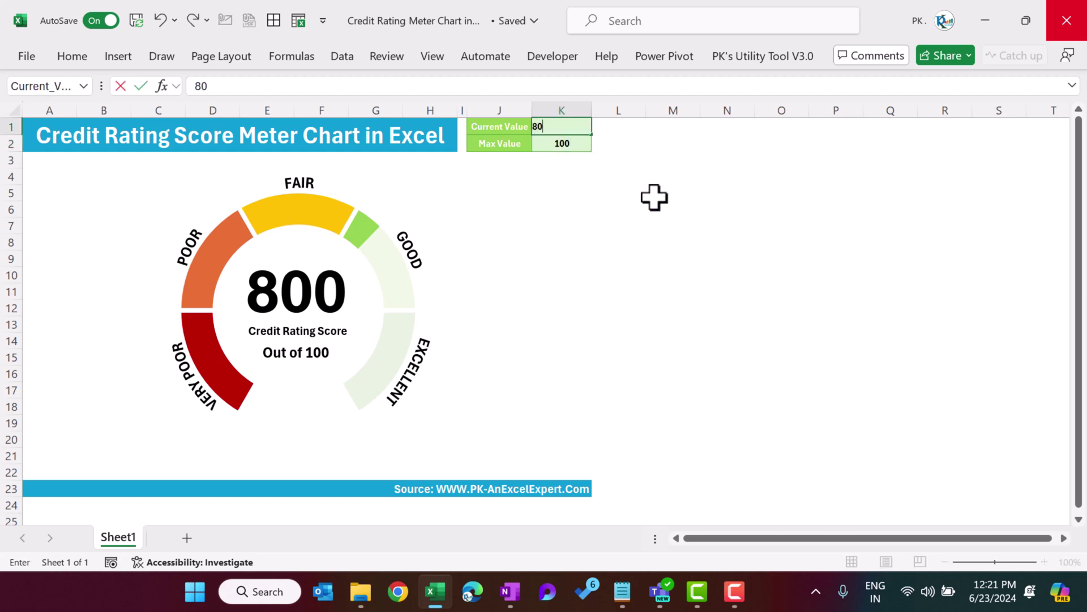
key(Return)
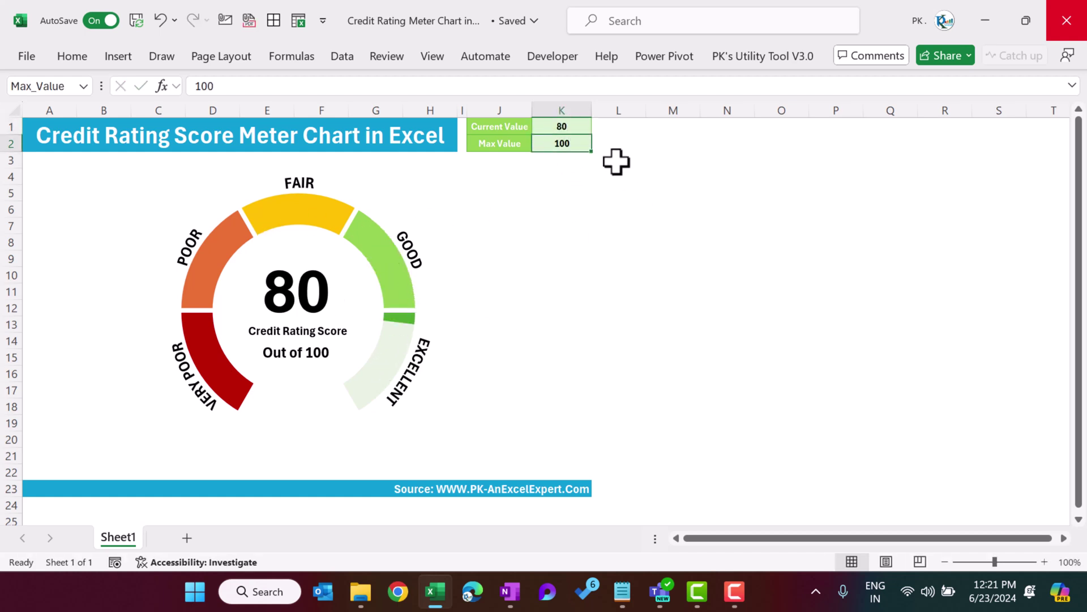
click(563, 125)
text(40)
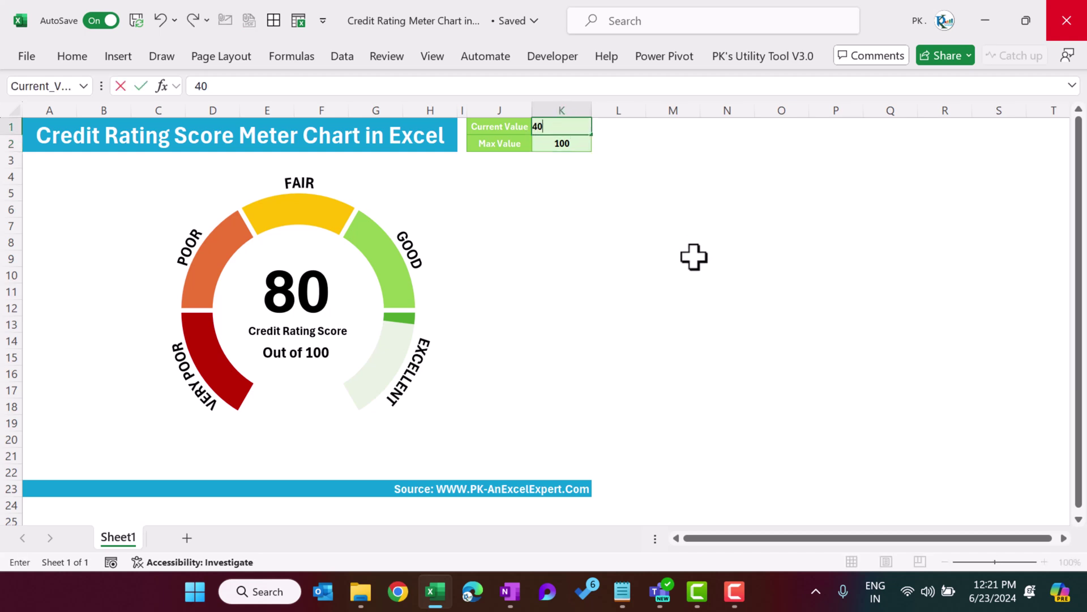
key(Return)
key(Up)
key(F2)
key(BackSpace)
key(BackSpace)
text(50)
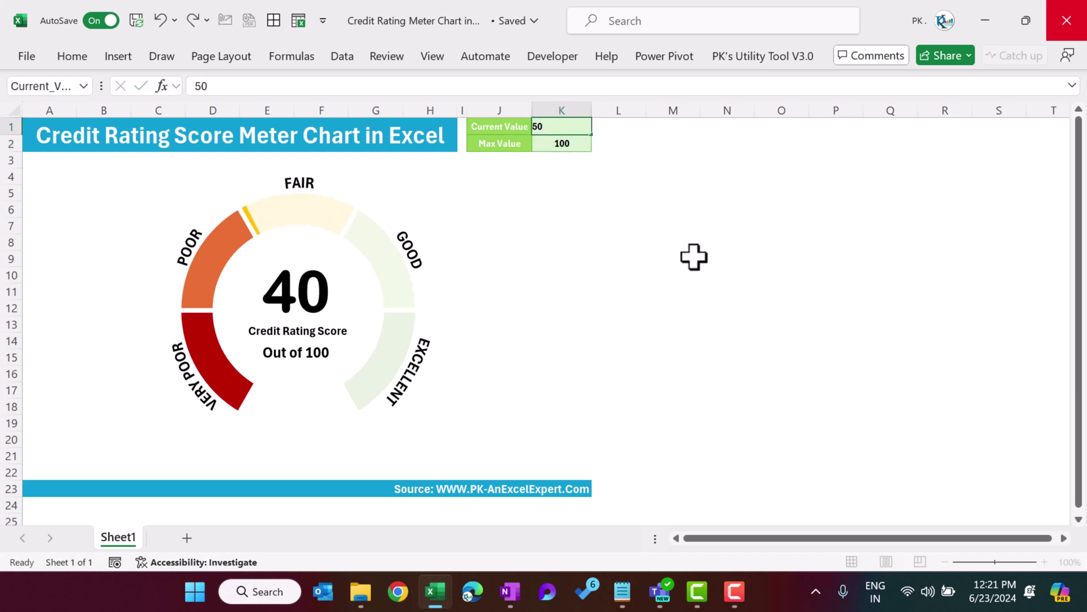
key(Return)
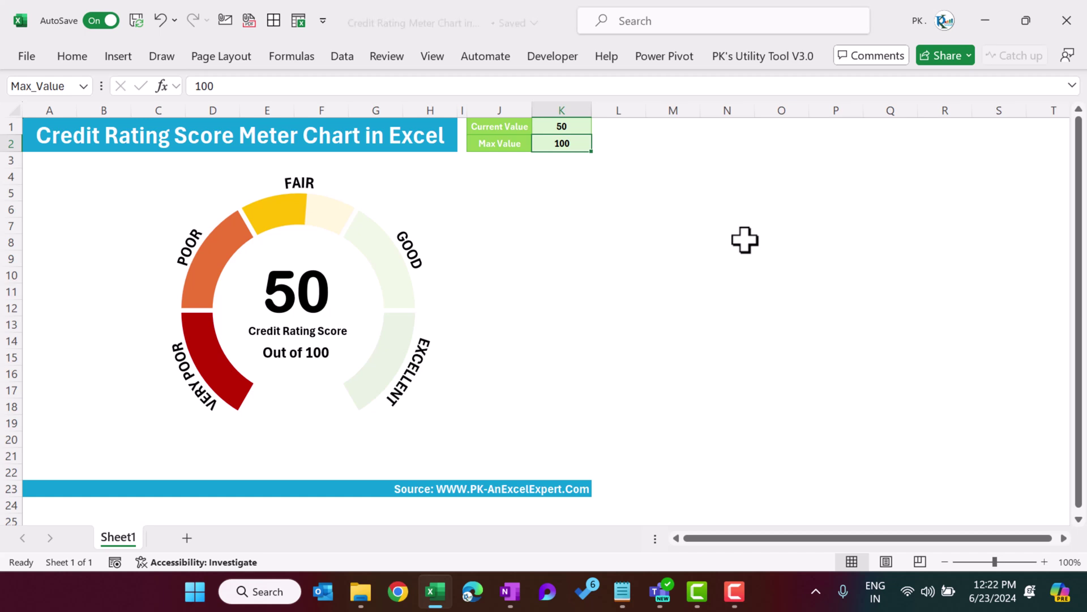
Step: Restore the maximum to 900 and the score to 777
text(900)
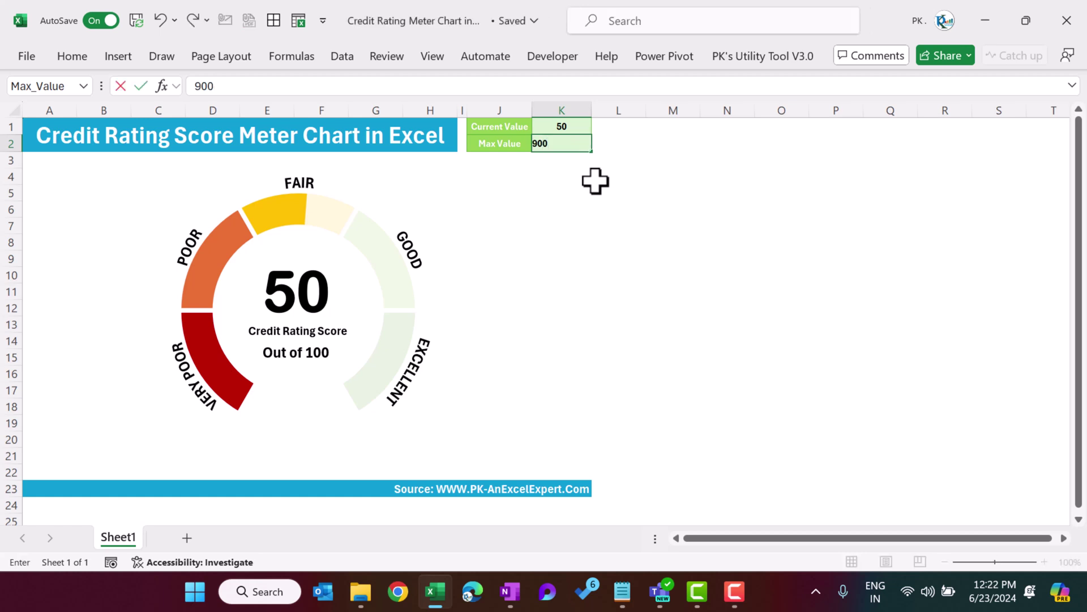
key(ctrl+Return)
key(Up)
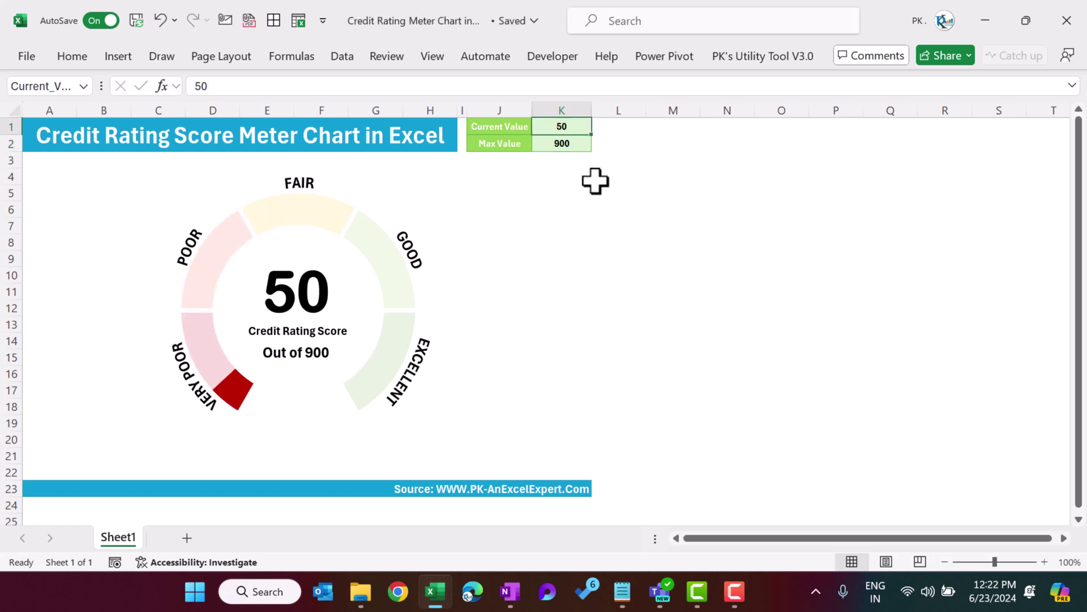
text(777)
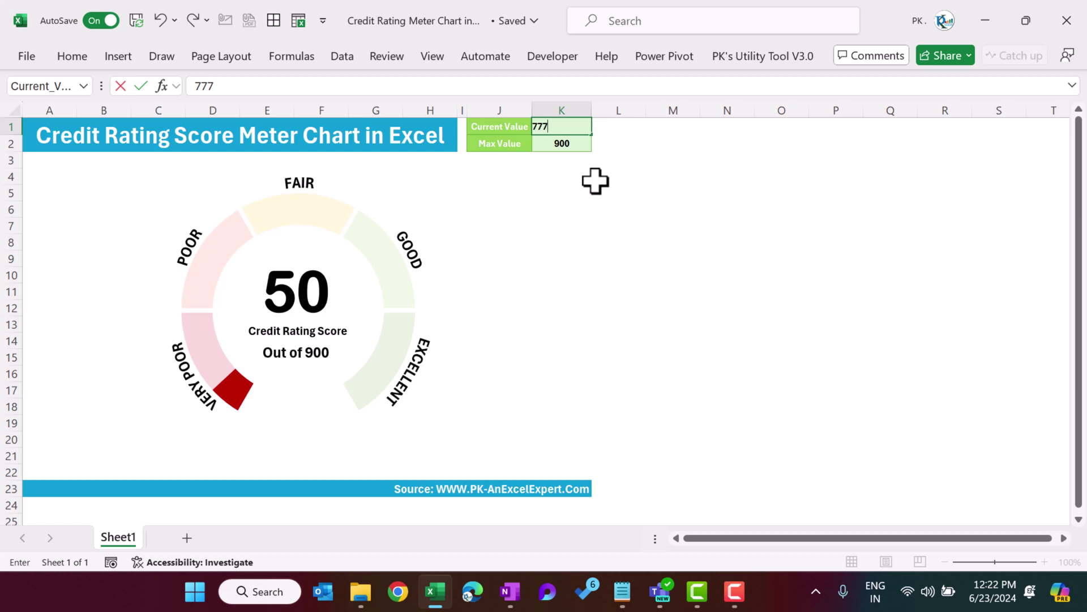
key(Return)
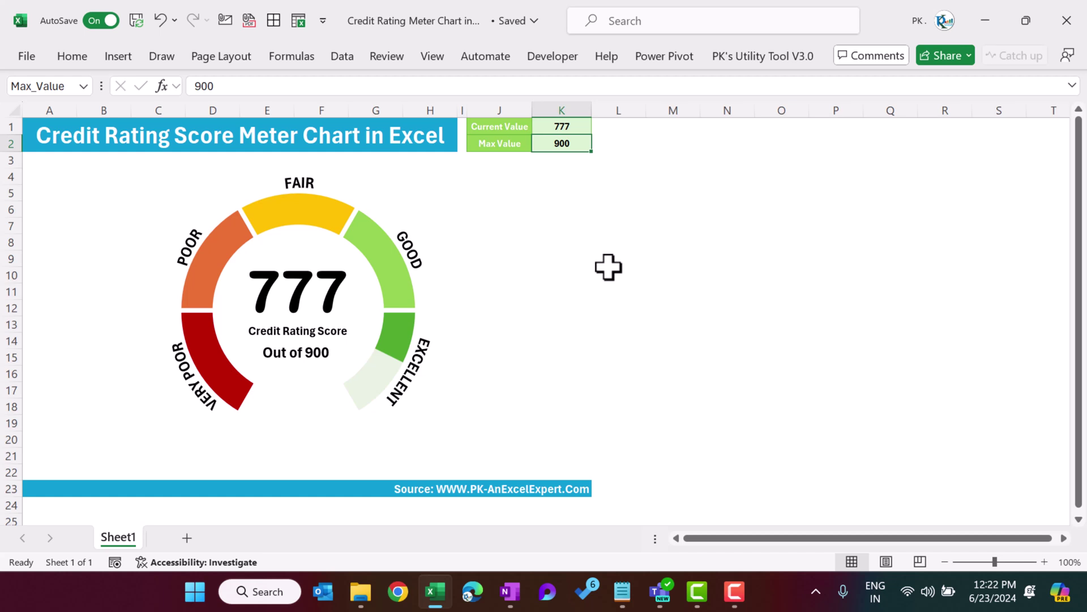
click(631, 259)
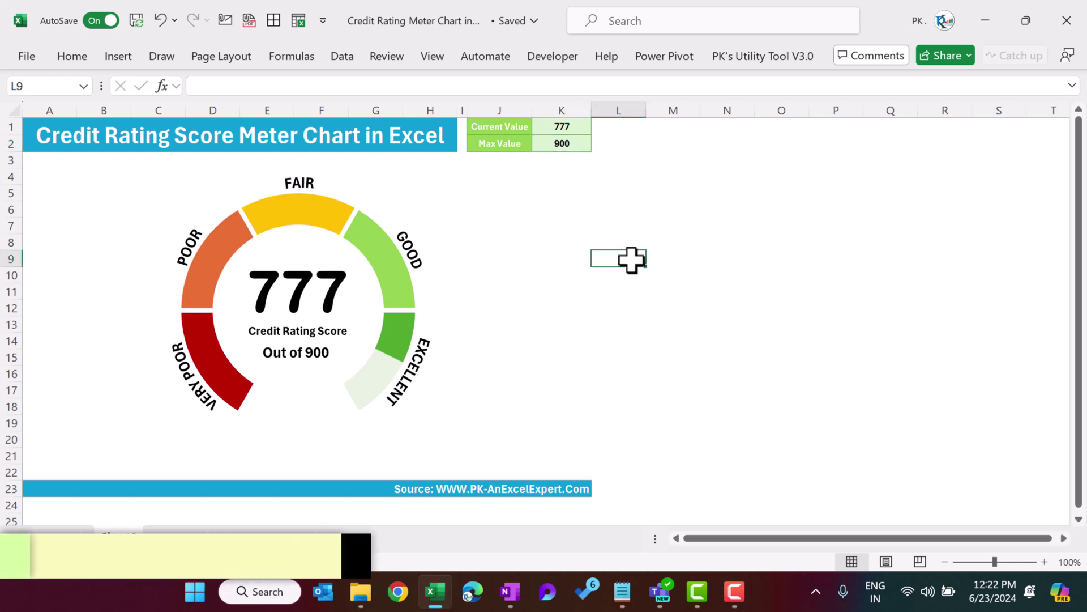
Step: In a new blank workbook, enter the labels Current Value and Max Value in E1:E2
key(ctrl+n)
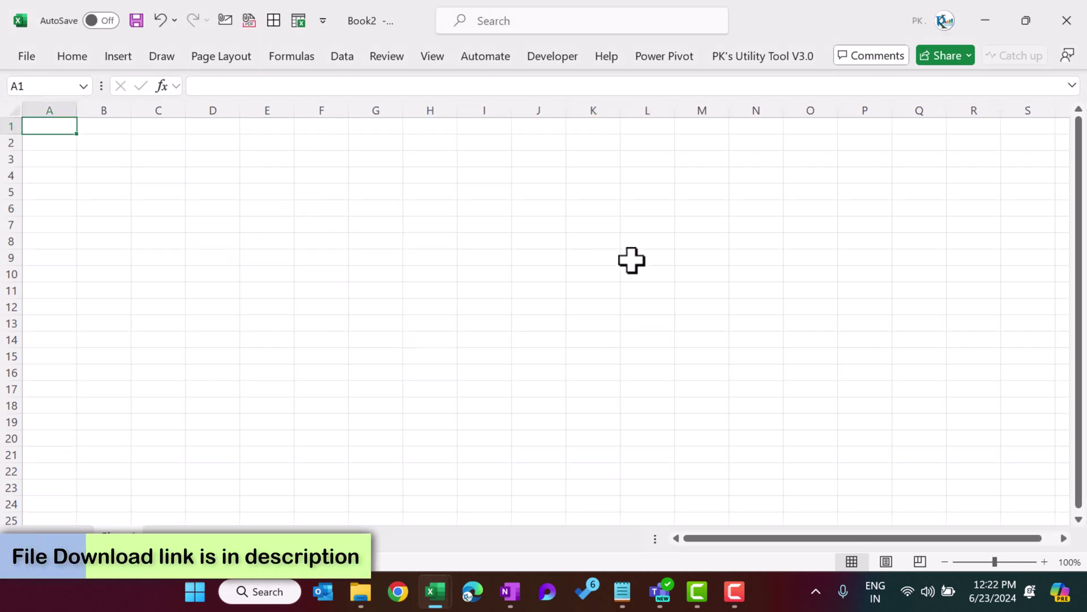
click(276, 127)
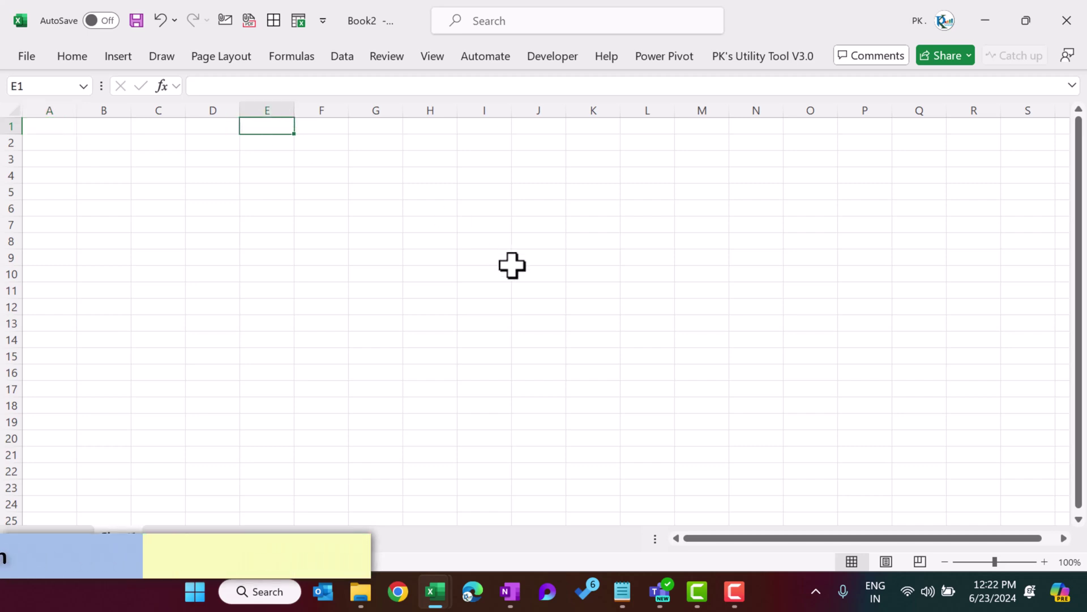
text(Curre)
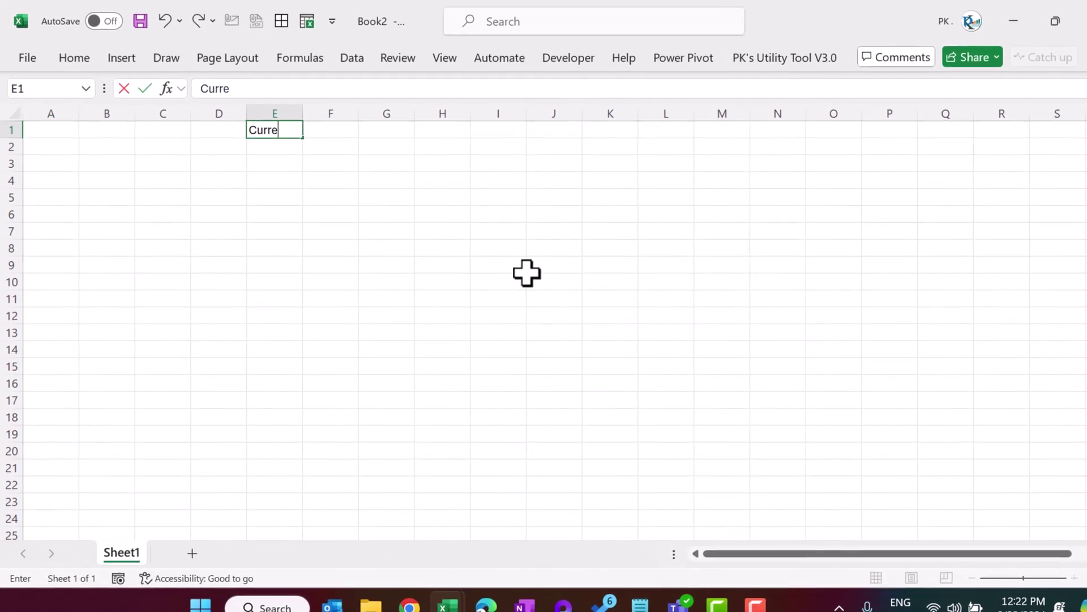
text(nt Value)
key(Tab)
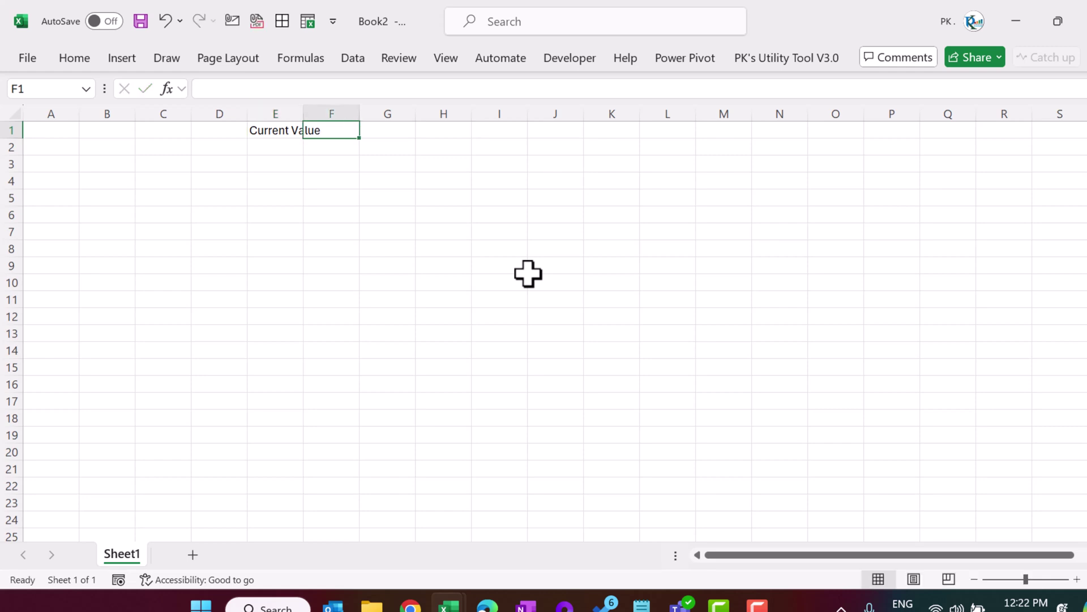
key(Return)
text(Ma)
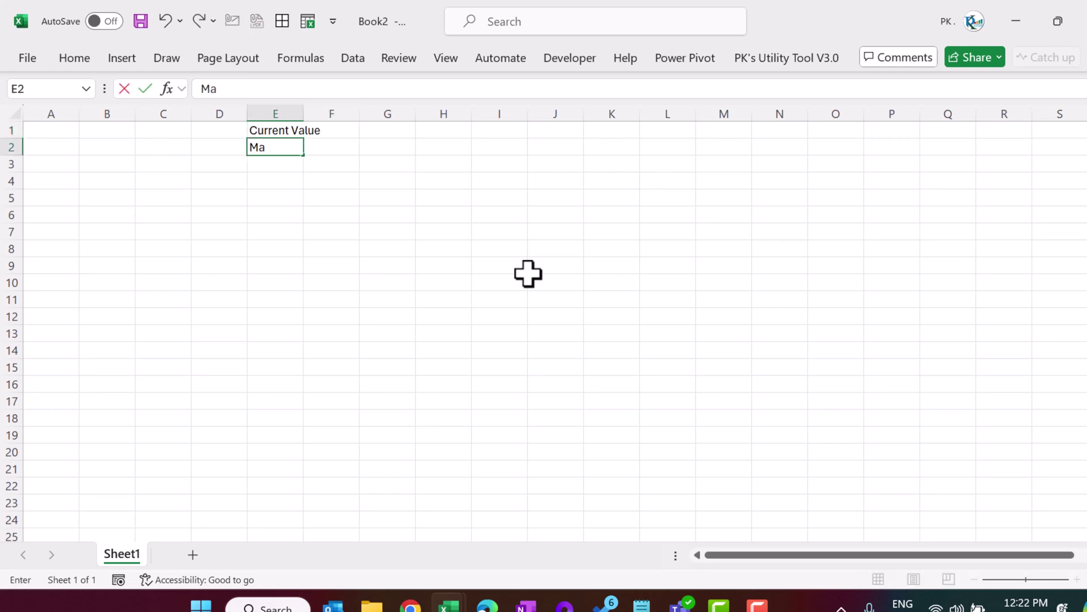
text(x Value)
key(Return)
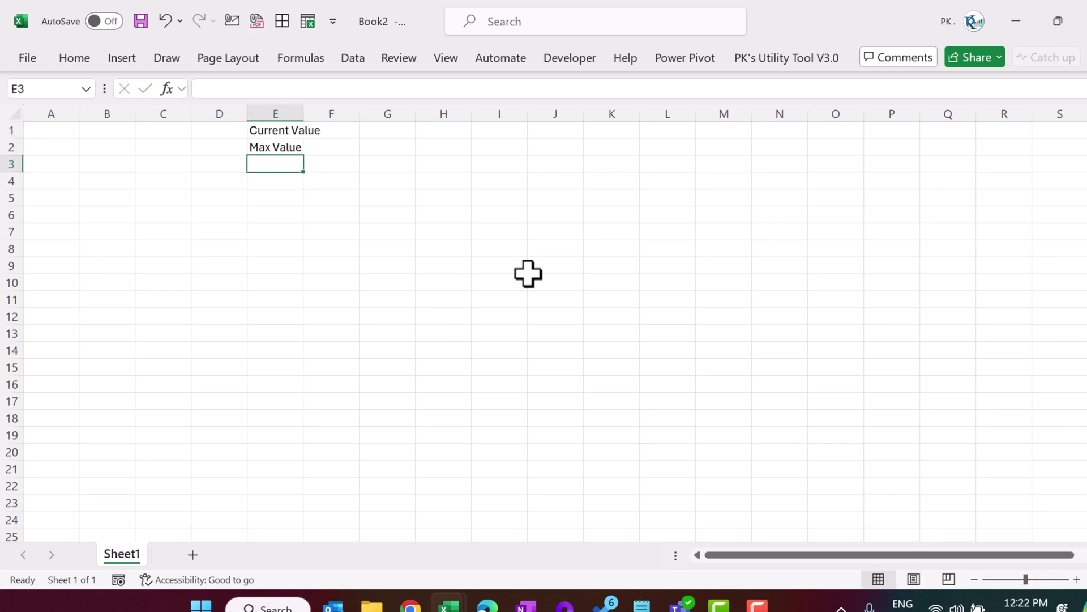
Step: Enter 800 and 900 in F1:F2
key(Up)
key(Up)
key(Right)
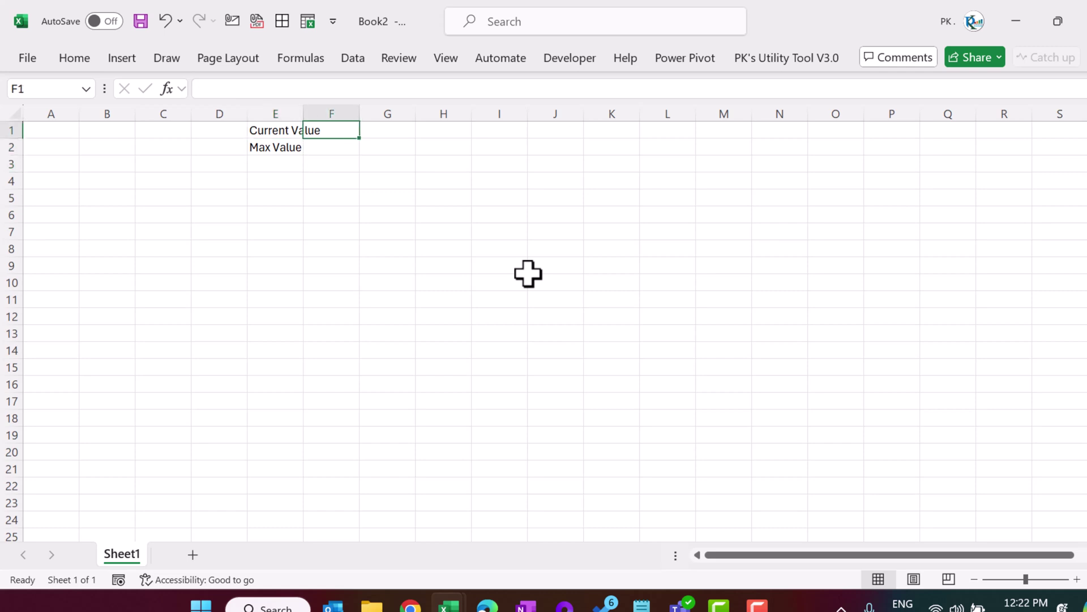
text(800)
key(Return)
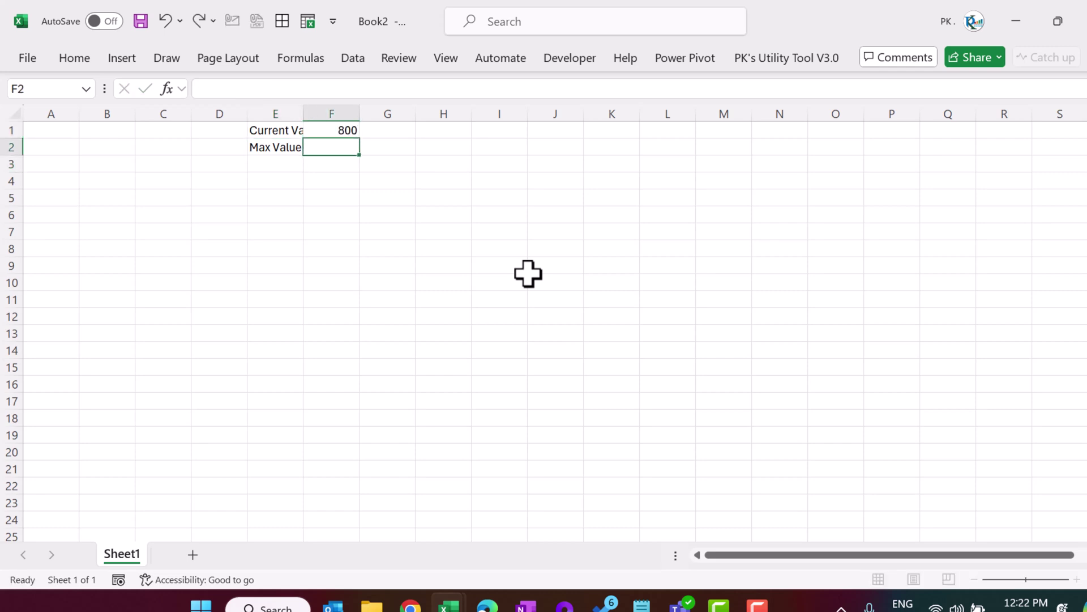
text(900)
key(Return)
key(Up)
key(Up)
key(Left)
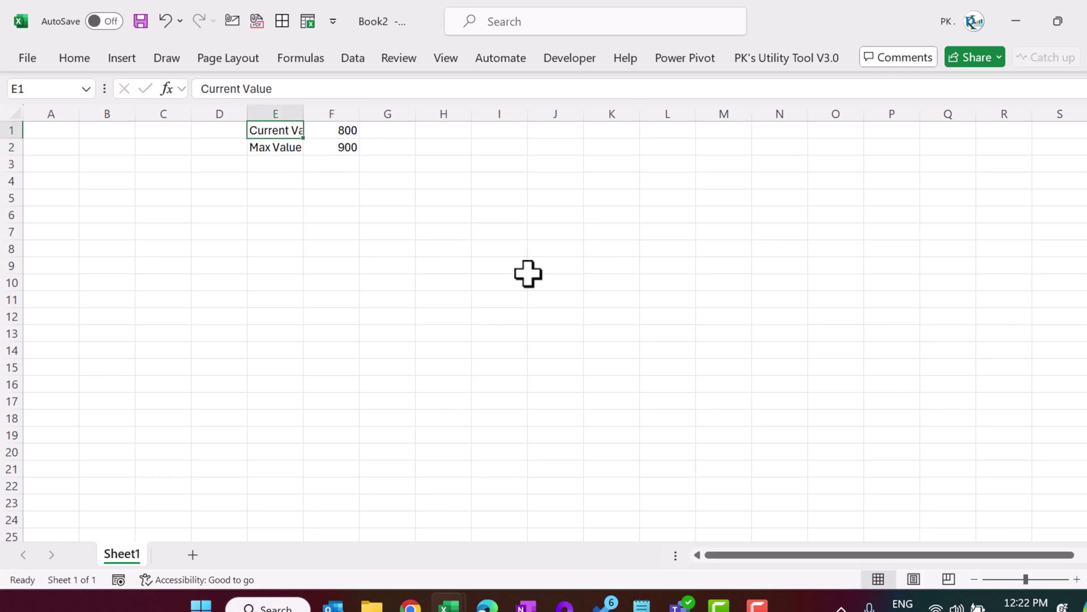
Step: Autofit column E to fit the Current Value label with Alt+O, C, A
key(alt+o)
key(c)
key(a)
key(Right)
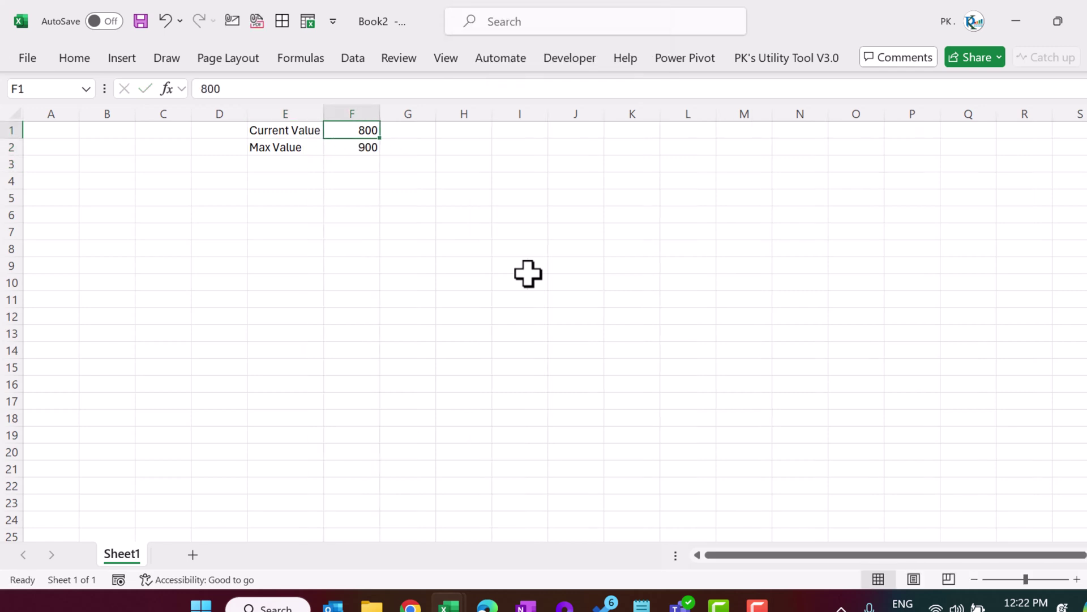
key(Left)
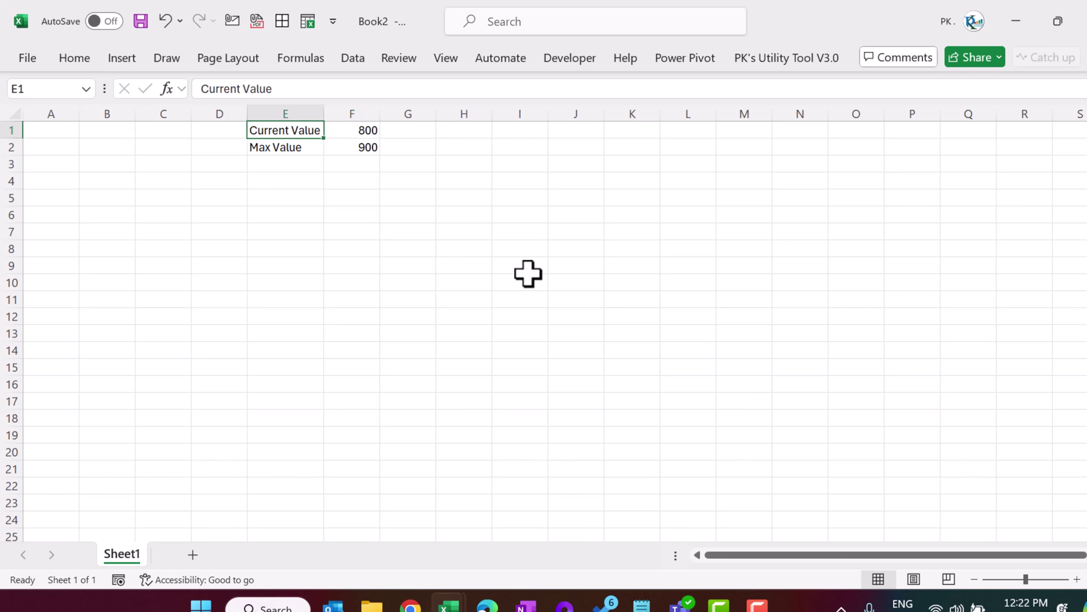
Step: Hide the sheet gridlines
click(450, 57)
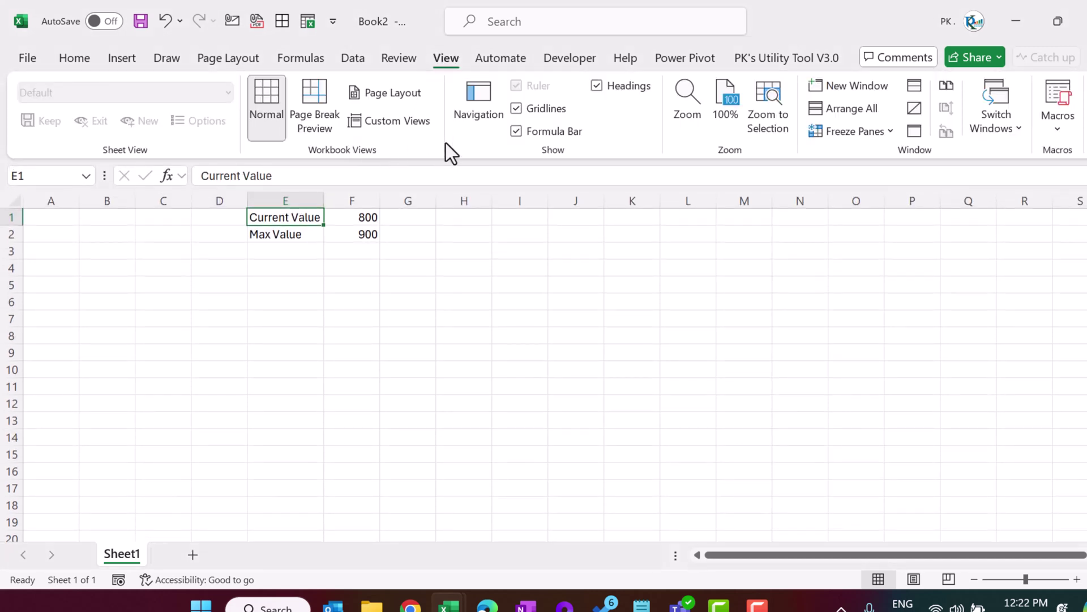
click(534, 113)
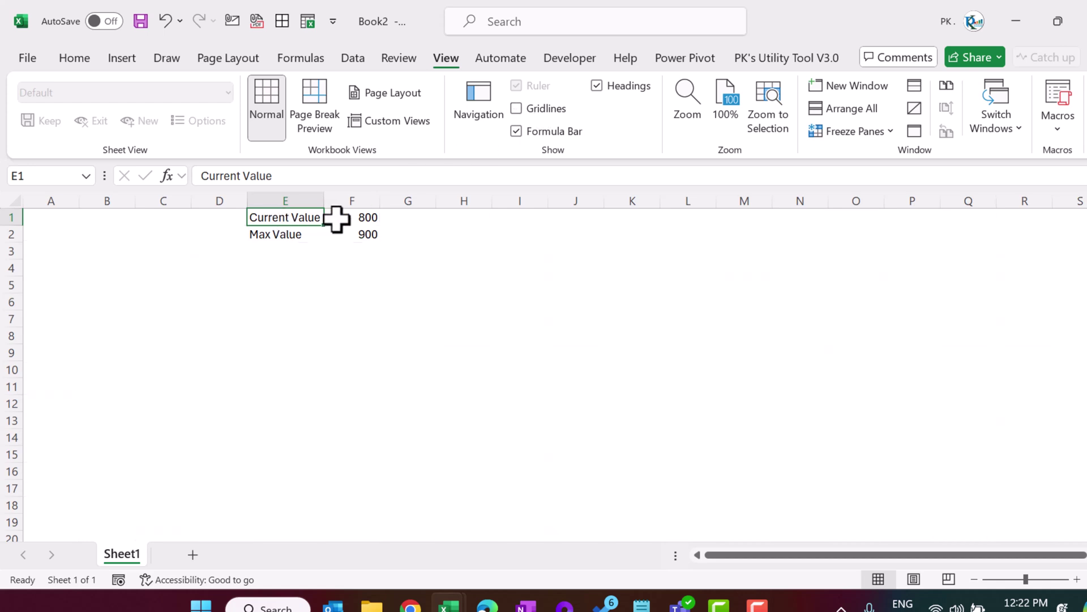
drag(317, 218, 365, 220)
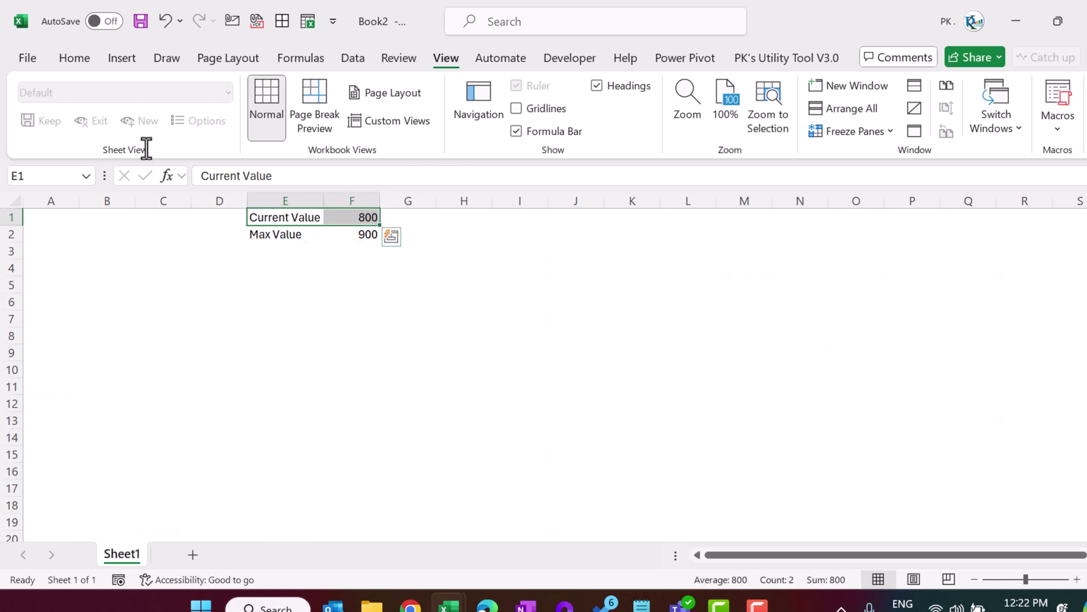
Step: Give the E1:E2 labels a green fill with white text
click(85, 58)
drag(286, 218, 287, 234)
click(253, 120)
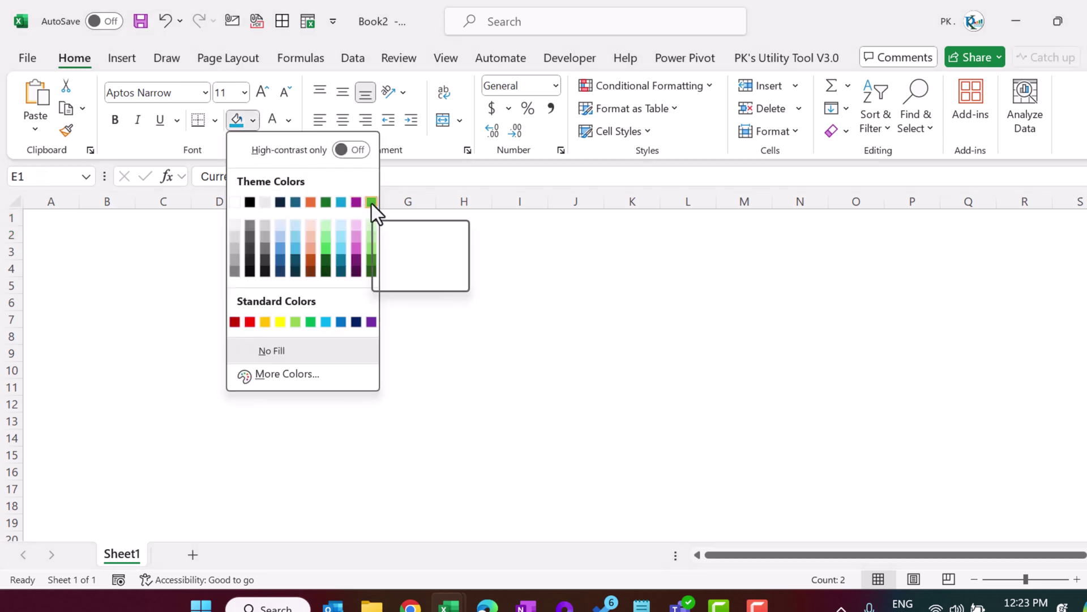
click(372, 203)
click(271, 120)
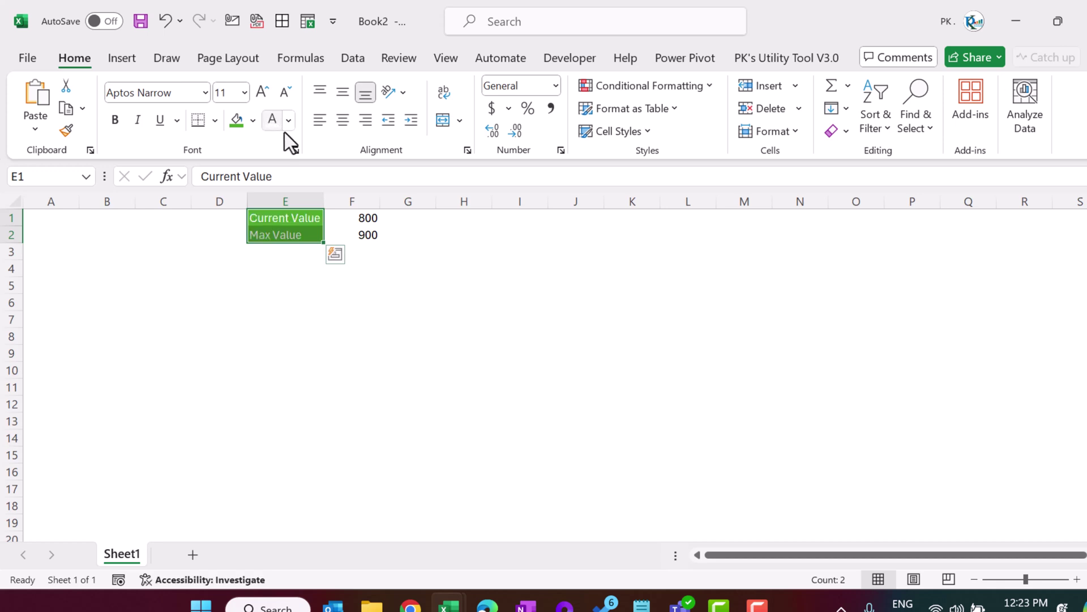
Step: Make the 800 and 900 values bold on a light green fill
drag(367, 218, 367, 232)
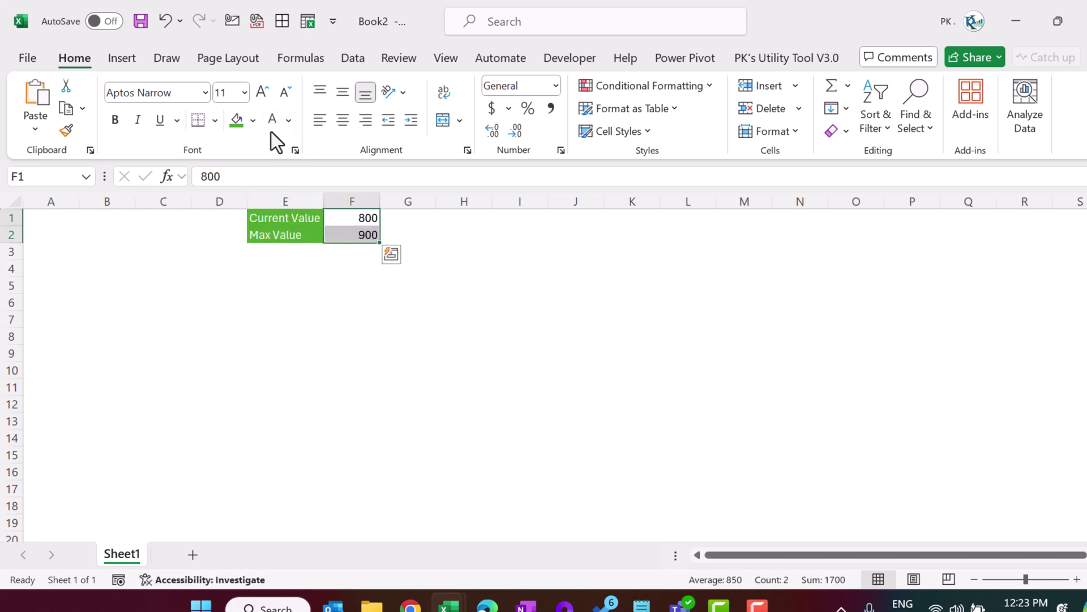
click(254, 120)
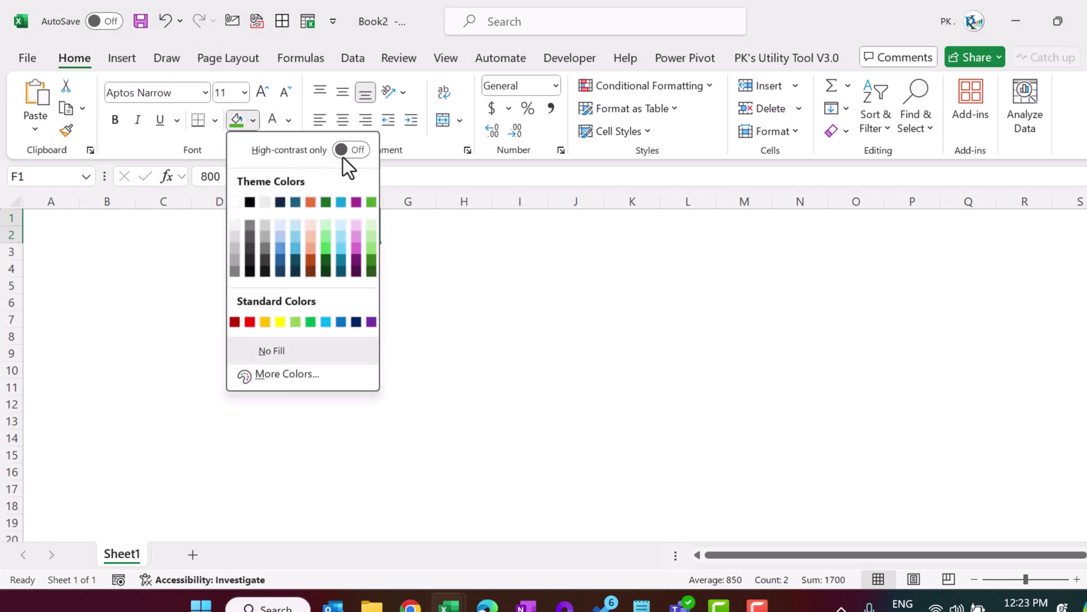
click(372, 227)
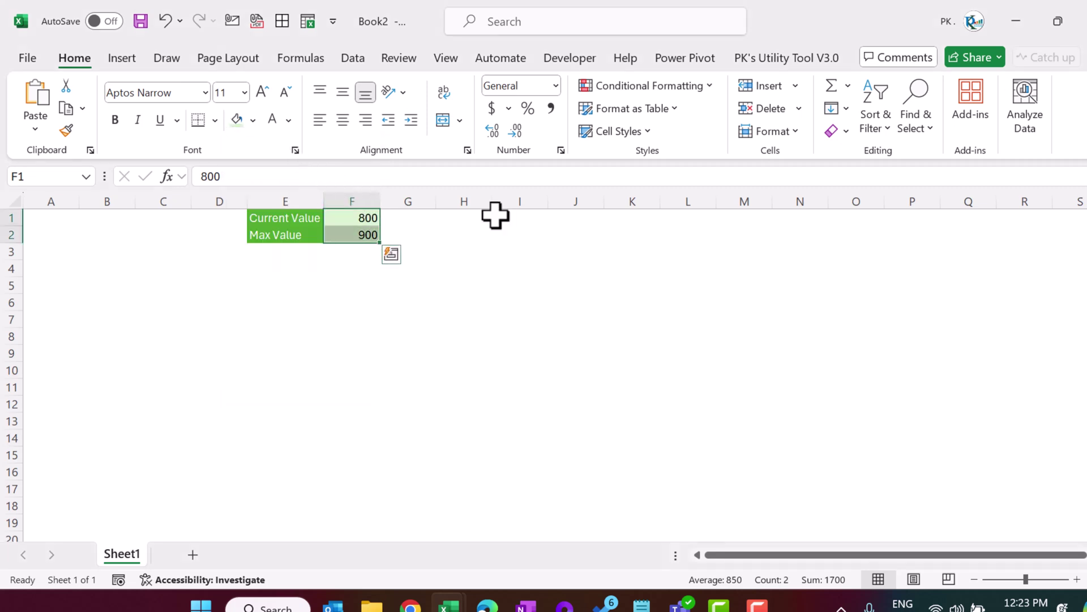
key(ctrl+b)
click(473, 221)
click(300, 217)
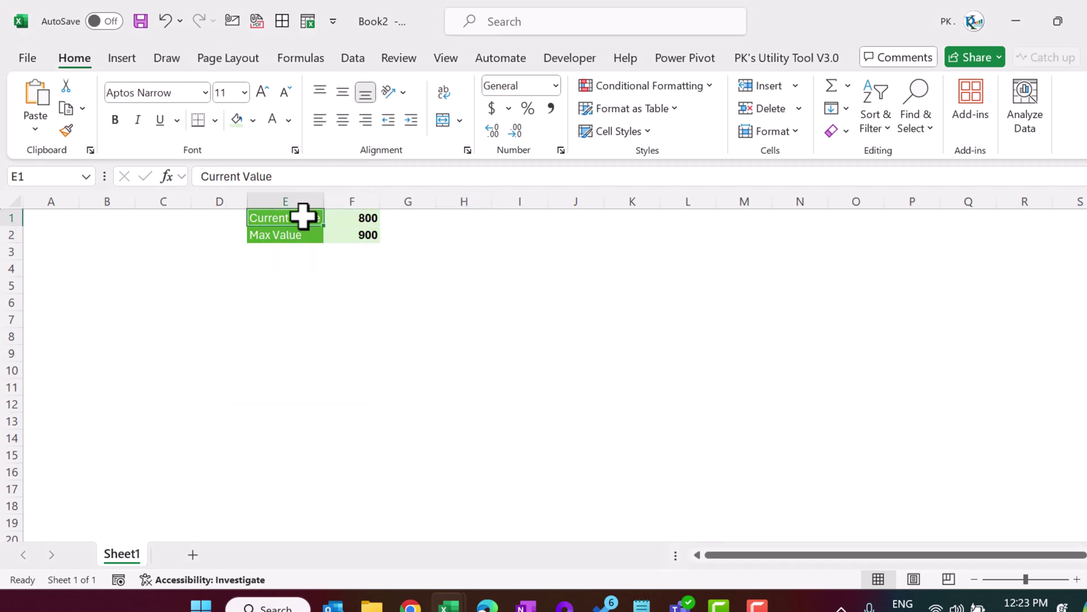
click(362, 222)
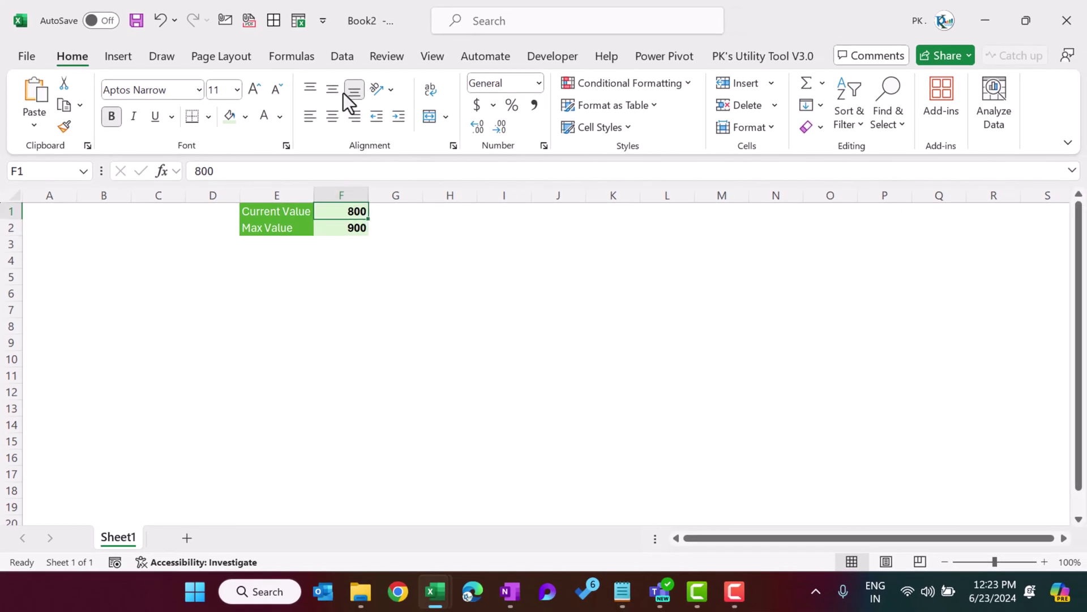
click(316, 57)
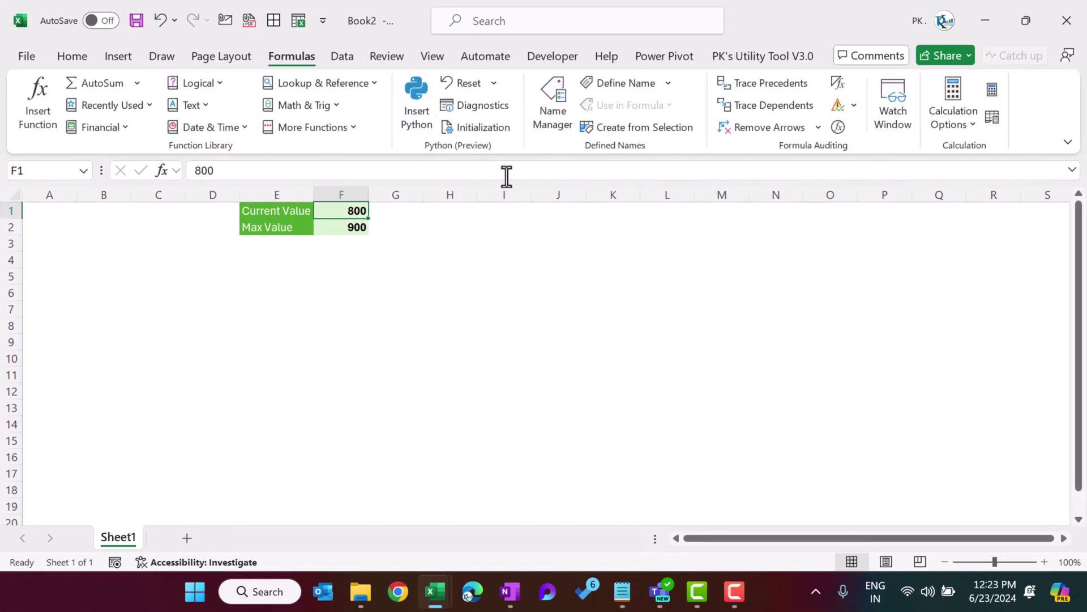
Step: Define the name Current_Value for cell F1 in Name Manager
click(554, 105)
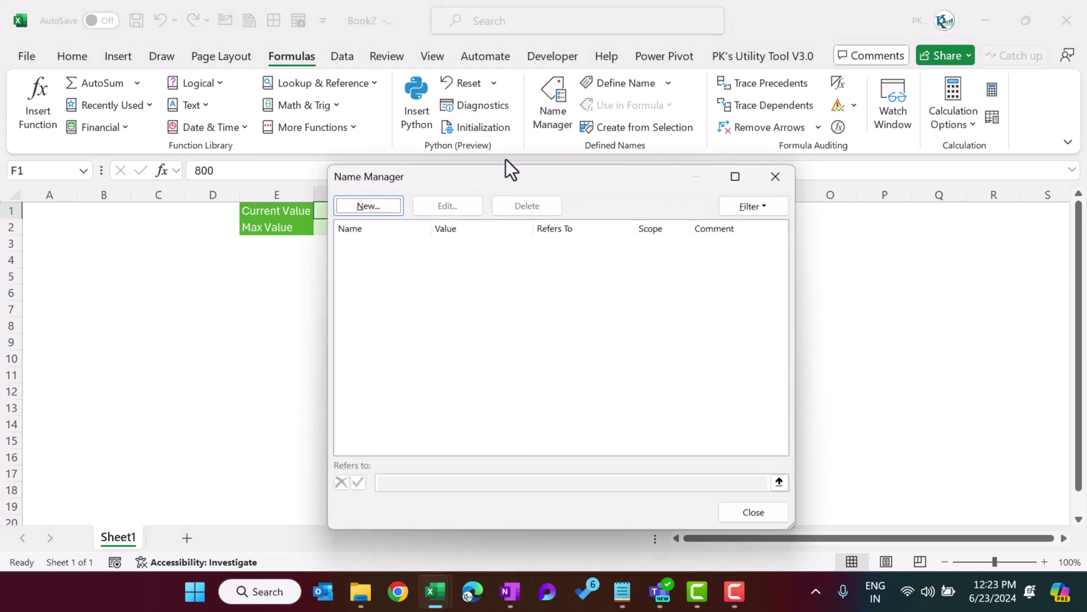
click(371, 214)
click(568, 289)
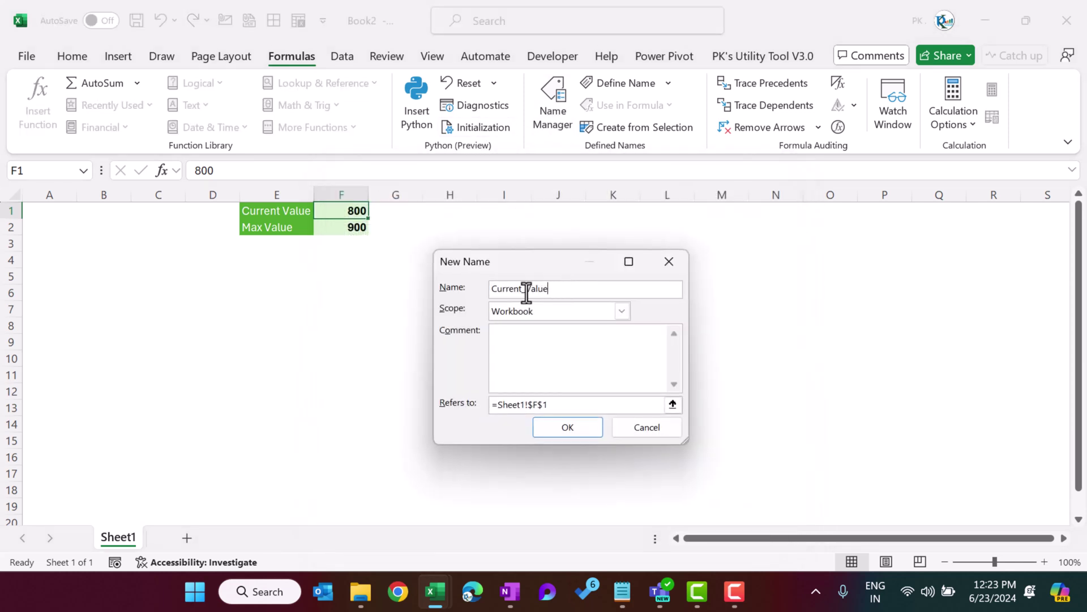
click(526, 288)
click(568, 427)
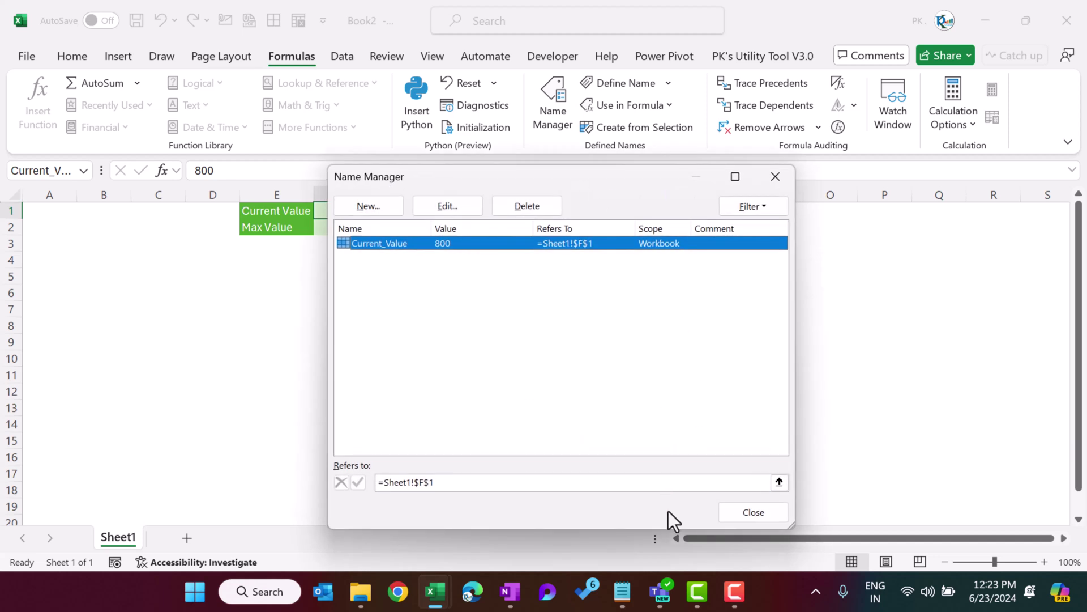
click(749, 513)
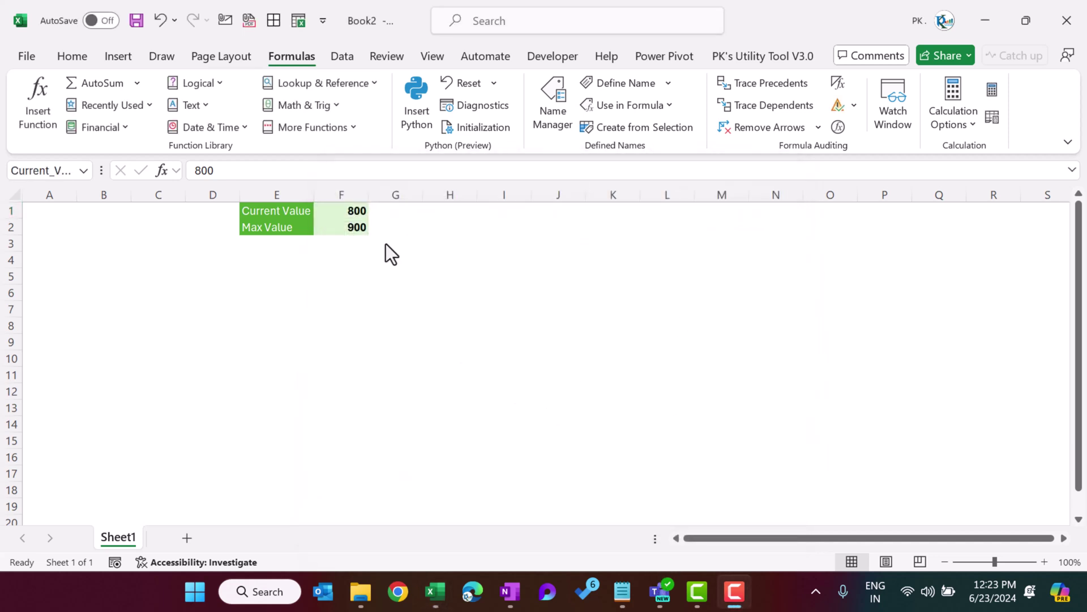
Step: Define the name Max_Value for cell F2
click(355, 225)
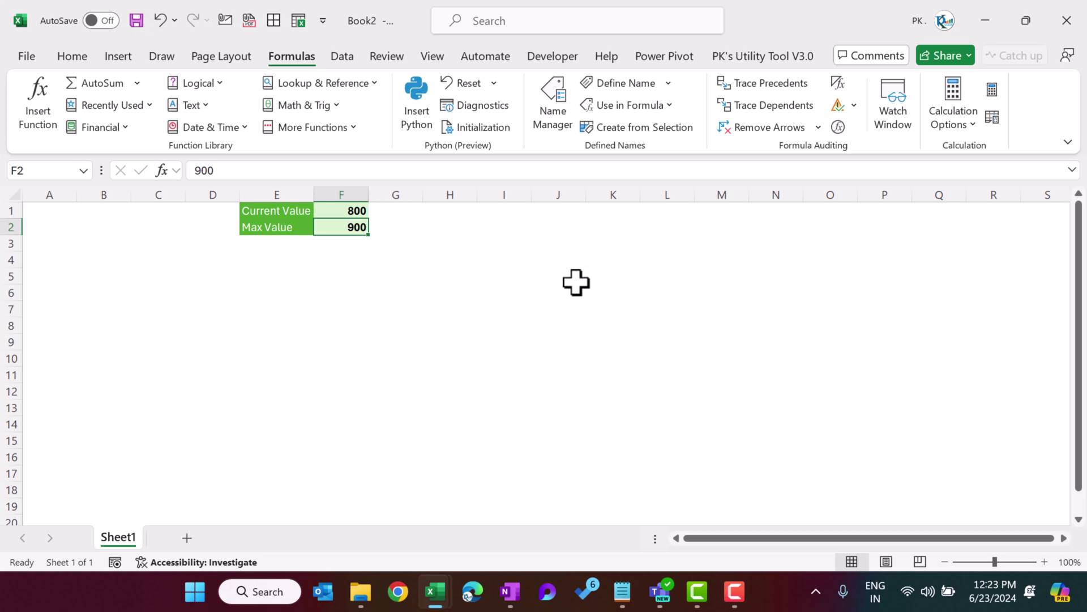
key(alt+m)
key(n)
key(n)
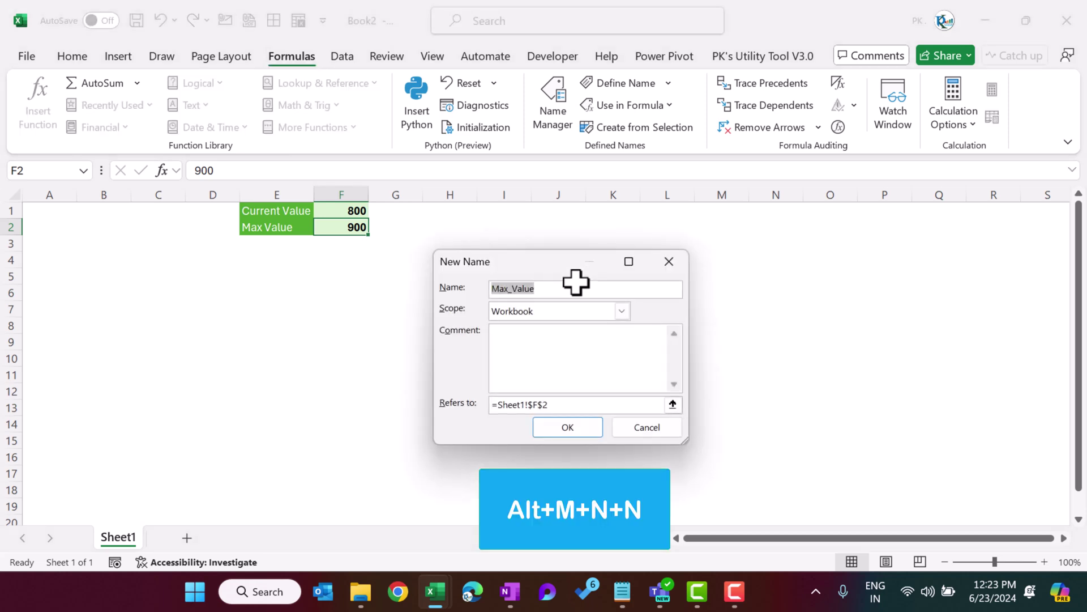
click(580, 429)
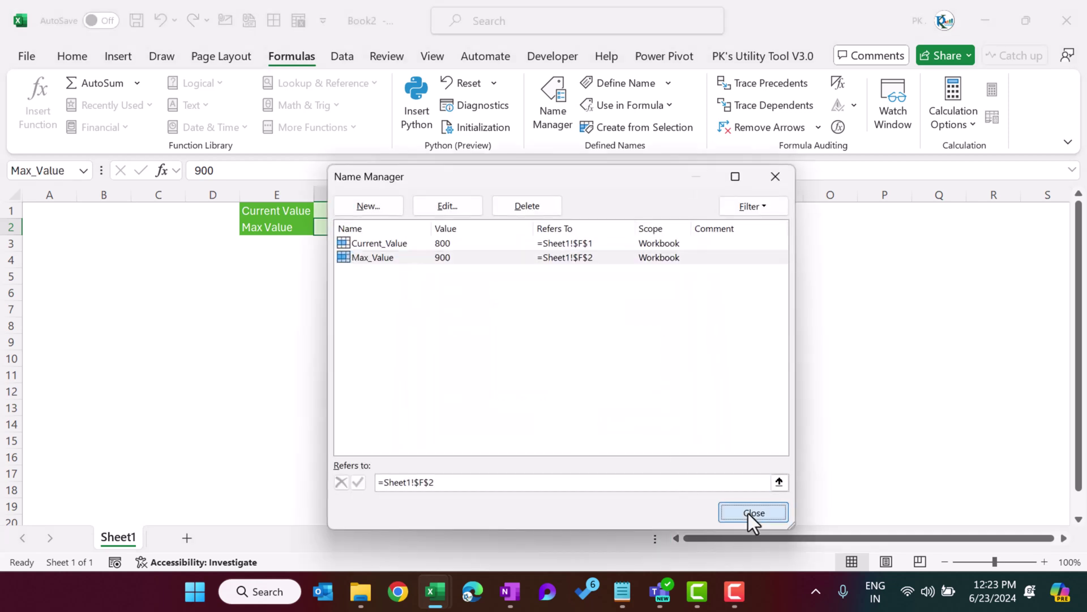
click(749, 513)
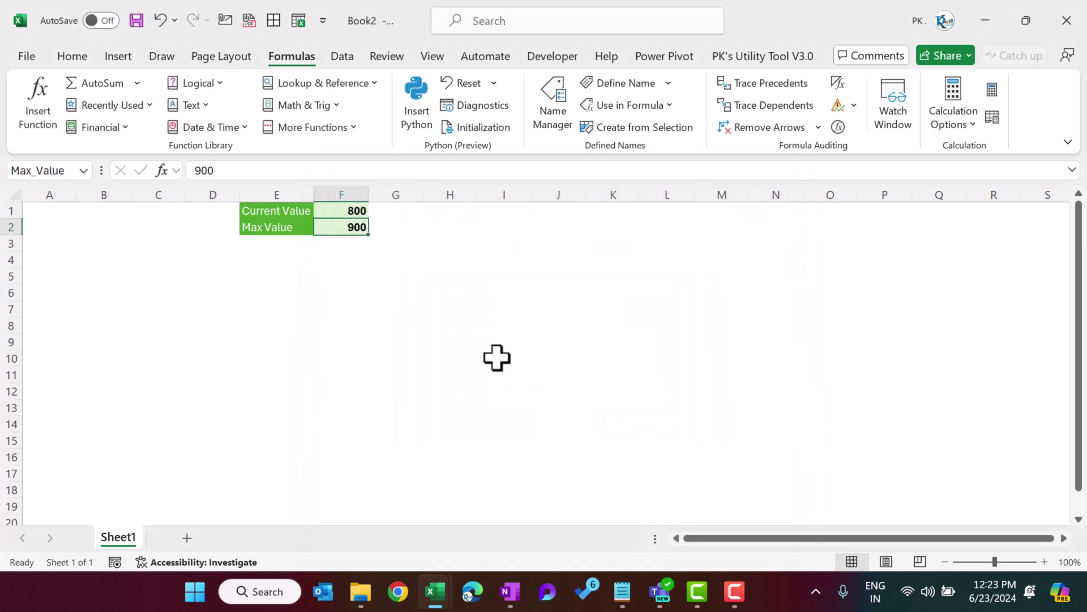
click(399, 214)
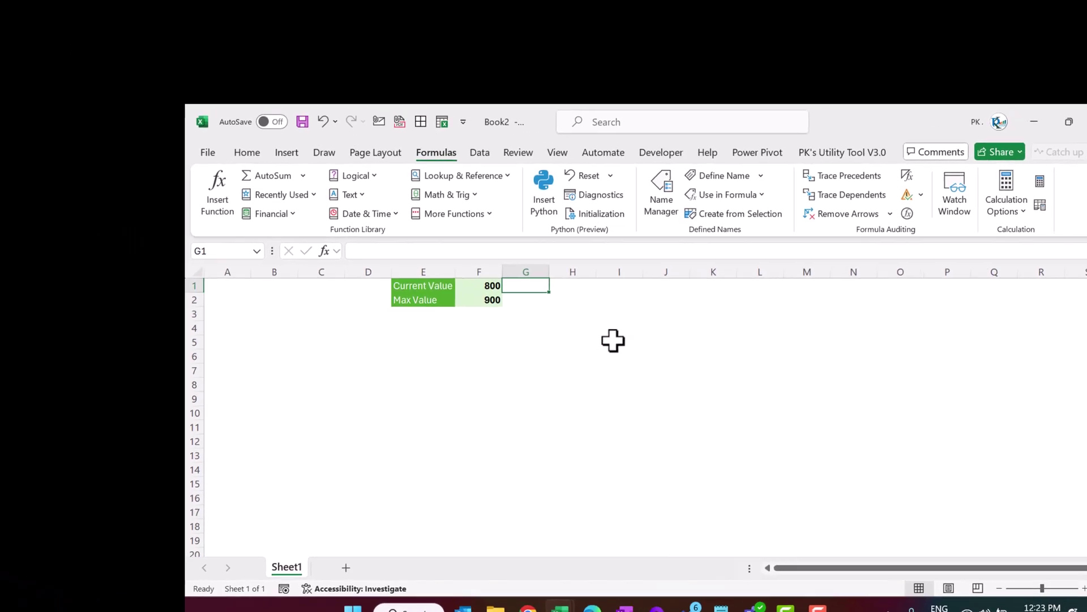
Step: Enter a trial formula in G1 using Max_Value and Current_Value, returning 250
text(=)
key(Left)
key(Down)
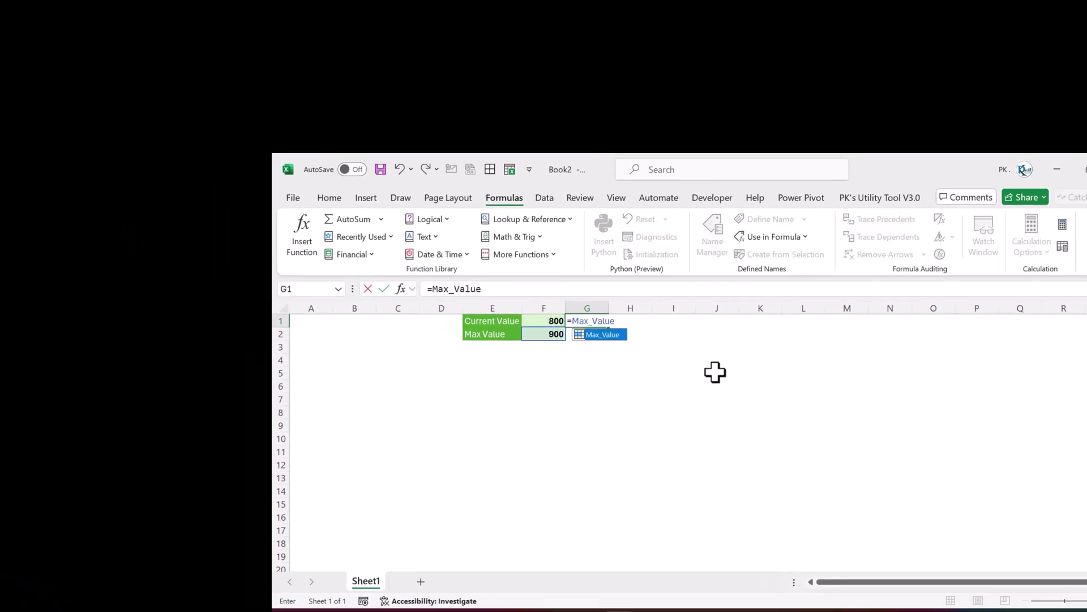
text(*)
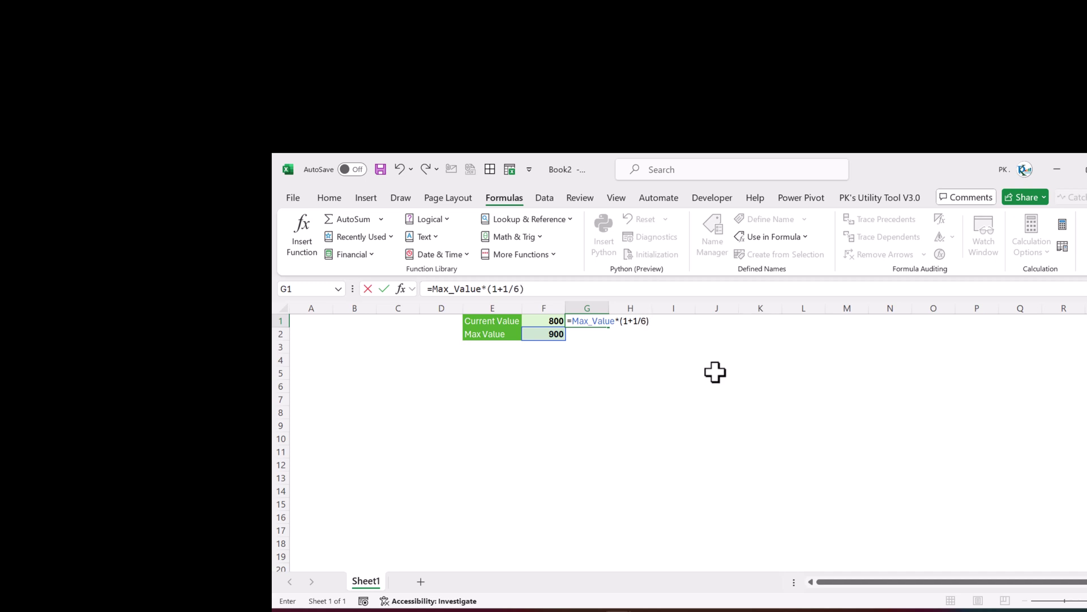
click(544, 320)
key(Return)
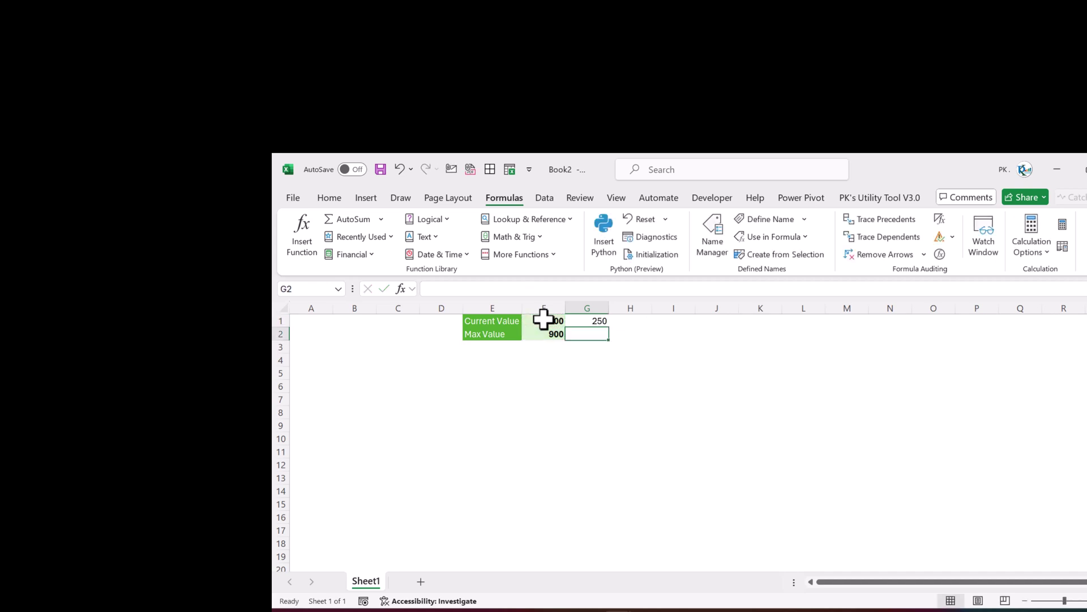
key(Up)
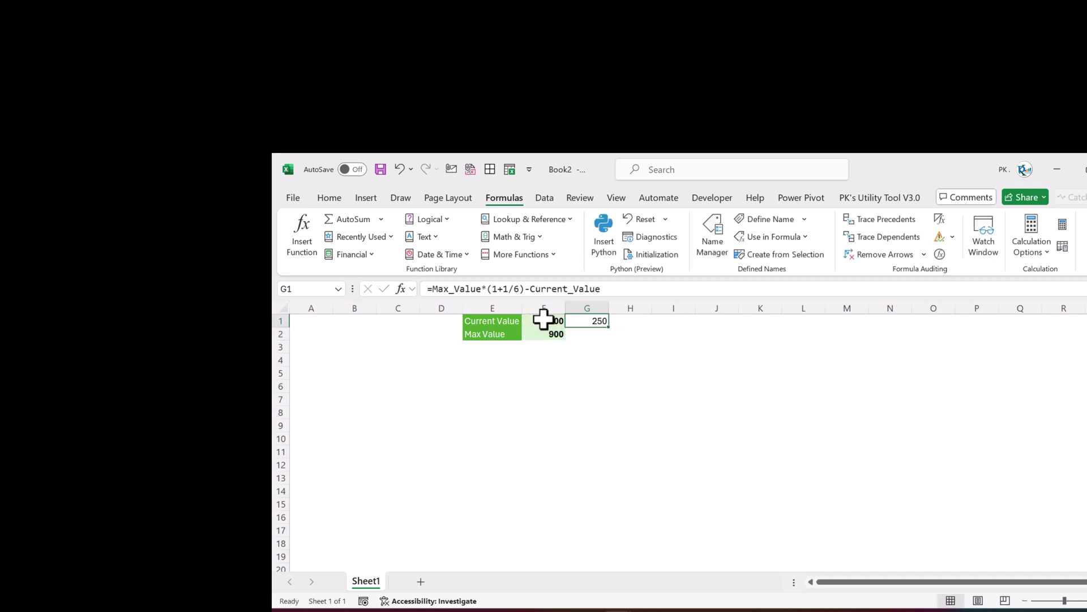
click(644, 323)
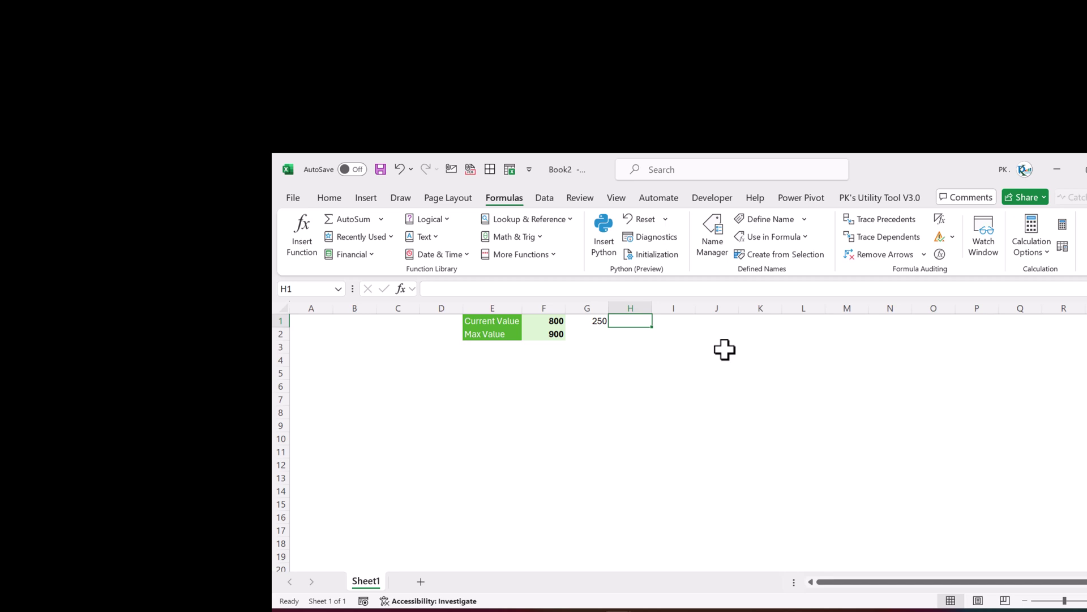
Step: Put =(Max_Value*(1+1/6))/6 in H1 and fill it down to H6, each showing 175
text(=)
key(Left)
key(Left)
key(Down)
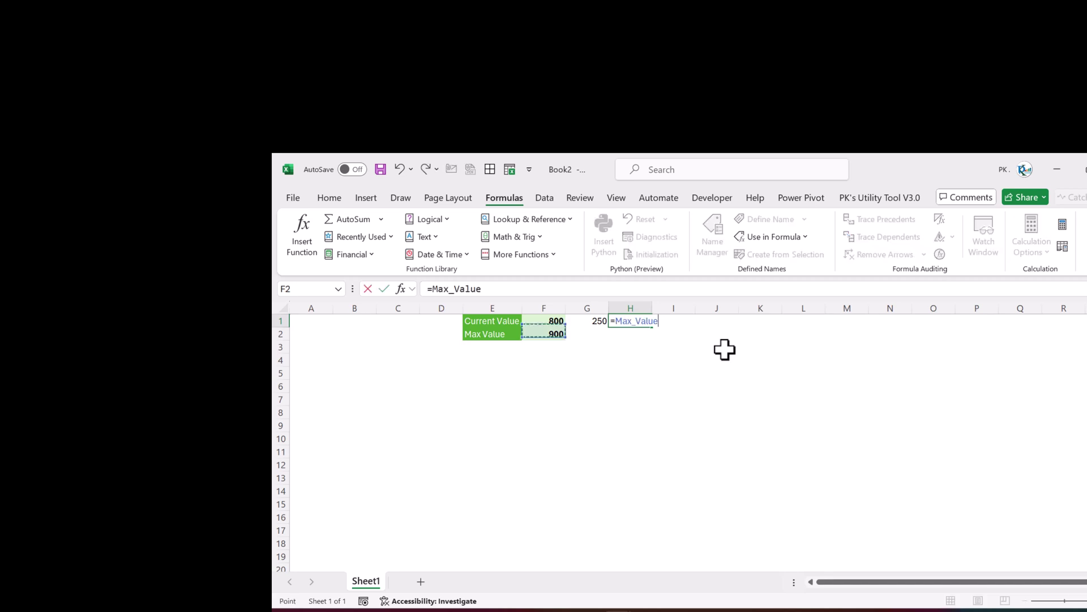
text(*(1+1/)
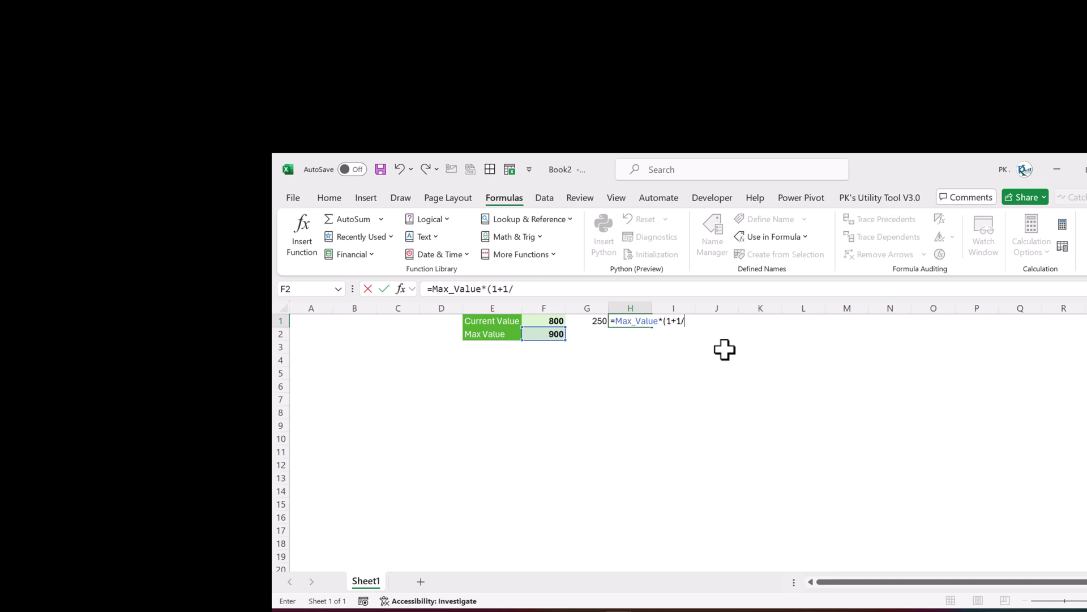
text(6)
key(Return)
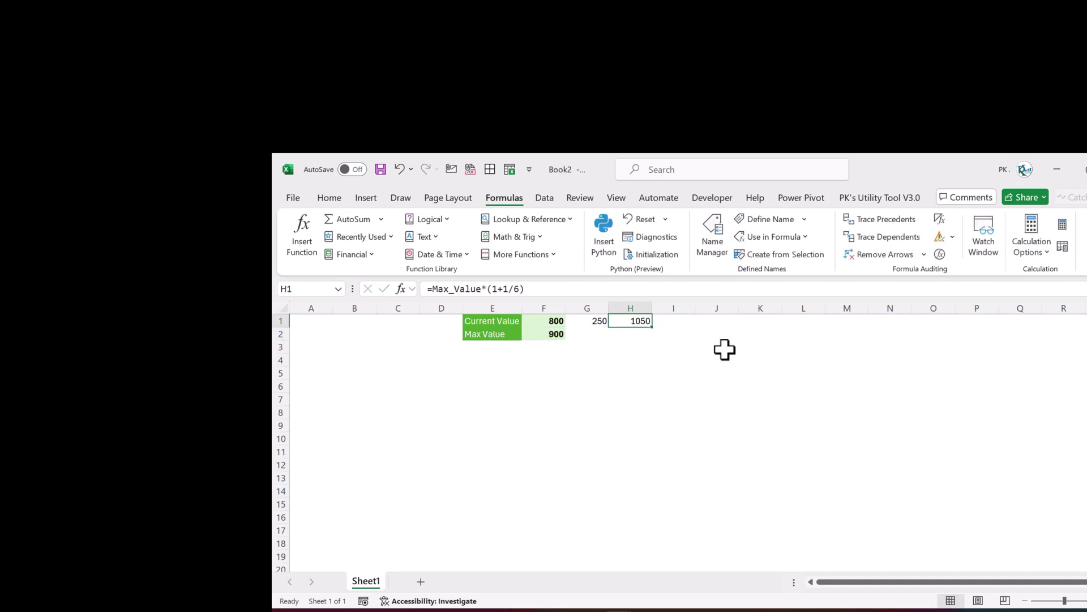
click(433, 290)
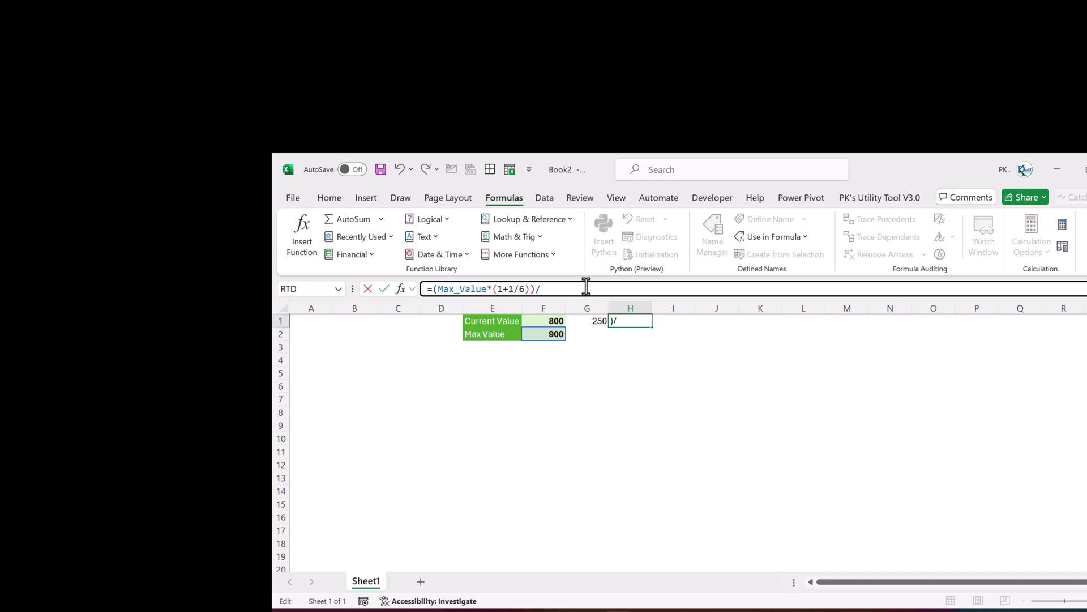
key(ctrl+Return)
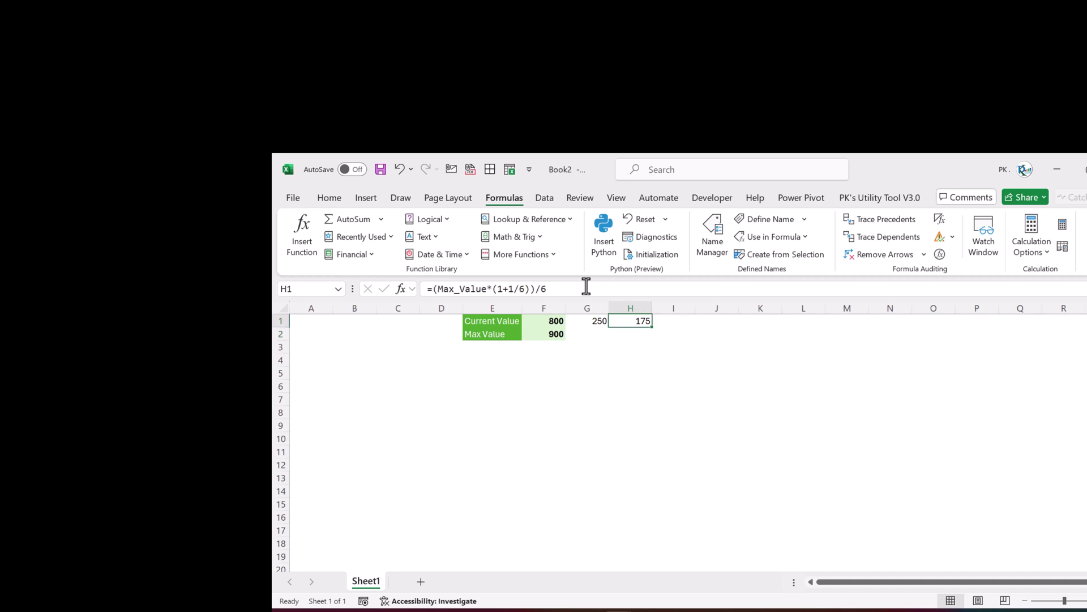
key(shift+Down)
key(shift+Down)
key(shift+Down)
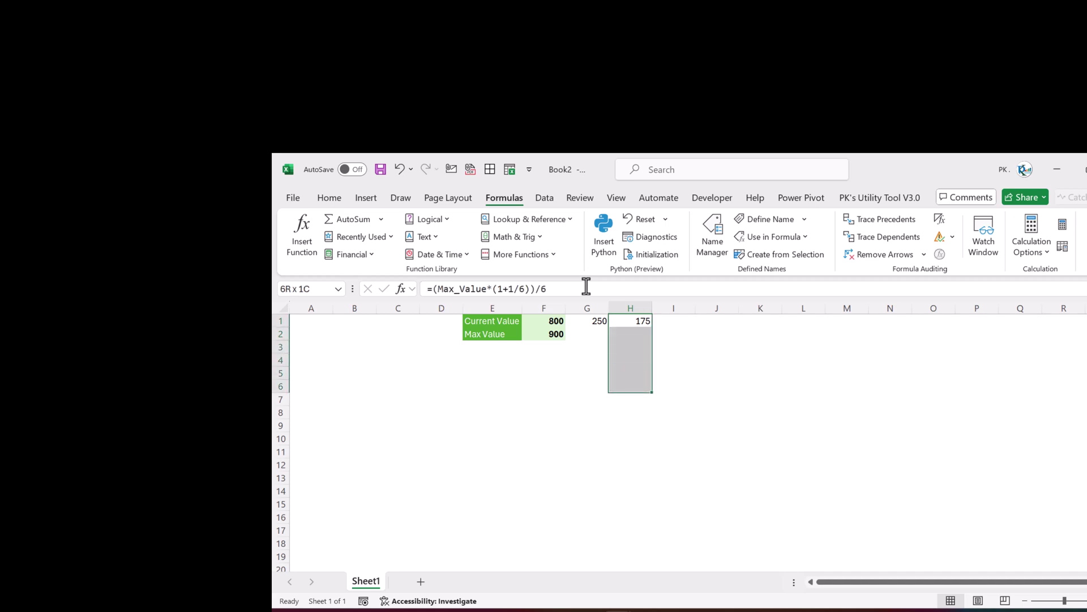
key(ctrl+d)
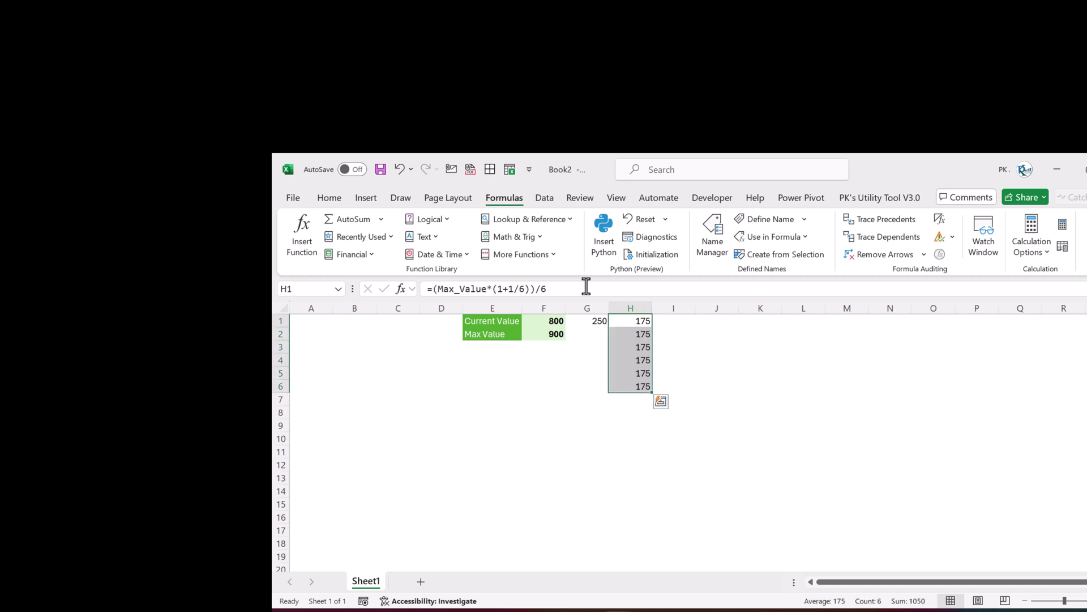
key(Up)
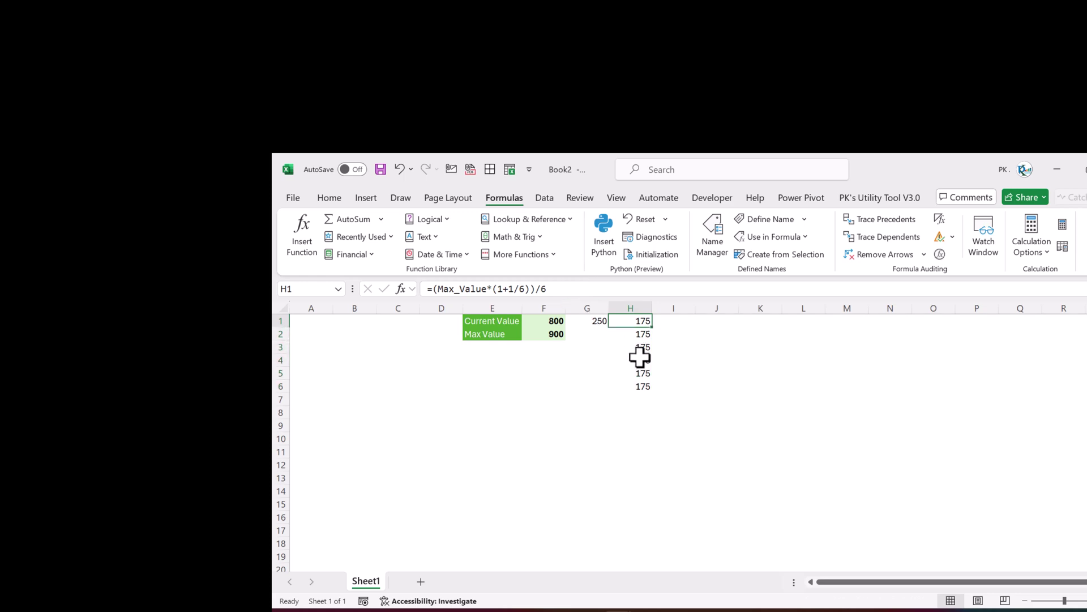
drag(643, 318, 643, 386)
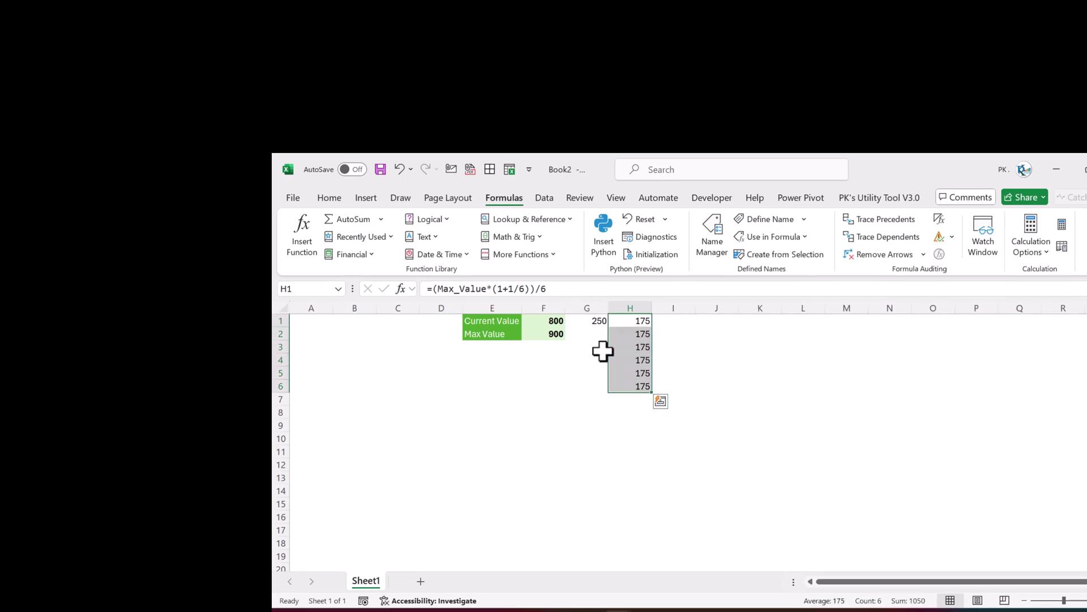
Step: Insert a doughnut chart of H1:H6 with no legend or chart title
click(366, 197)
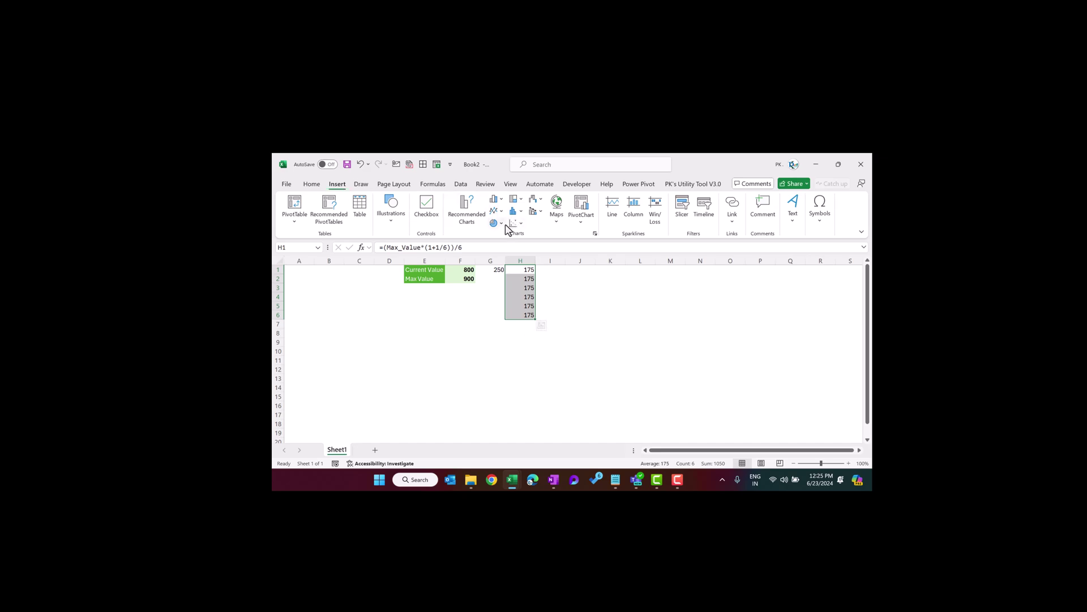
click(501, 223)
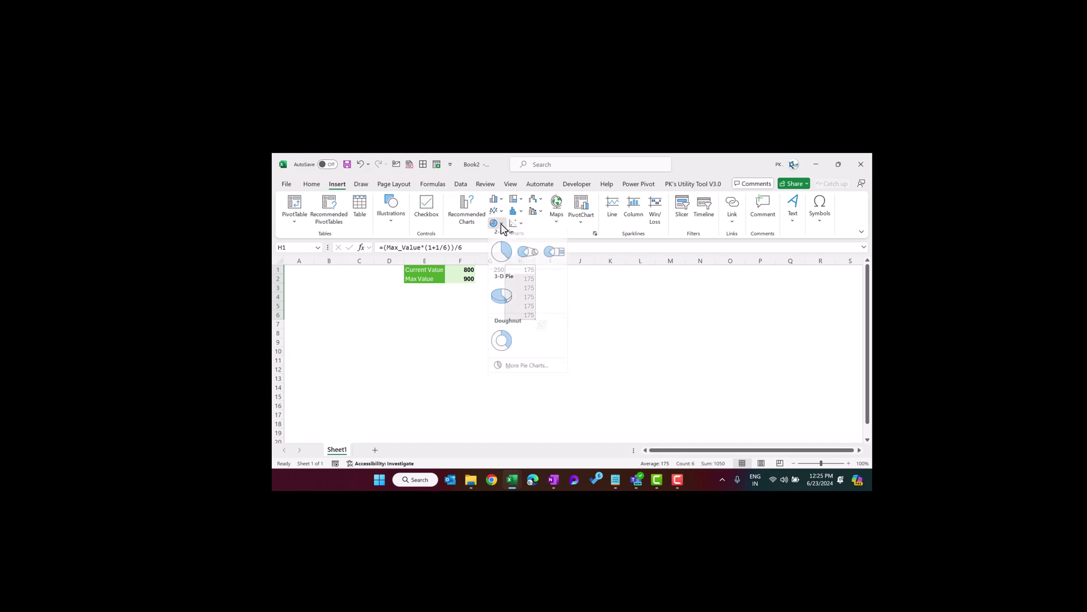
click(503, 344)
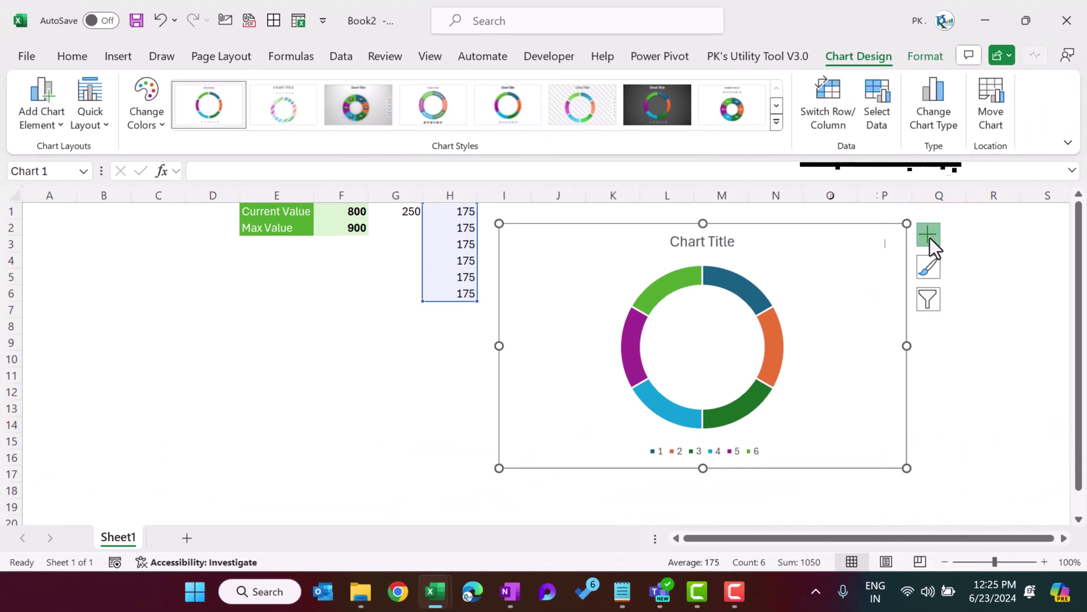
click(930, 238)
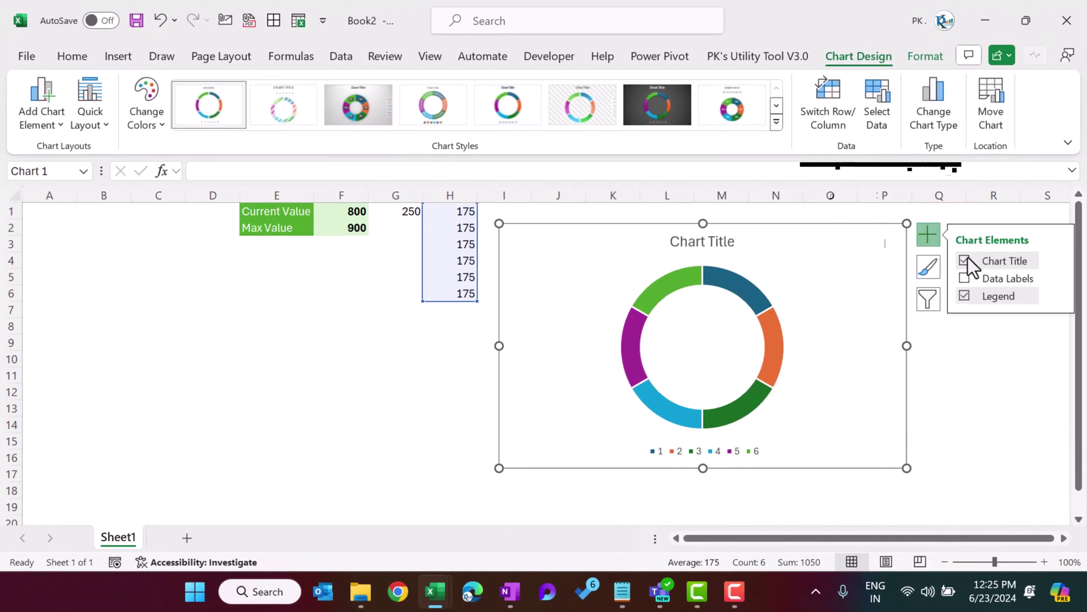
click(964, 295)
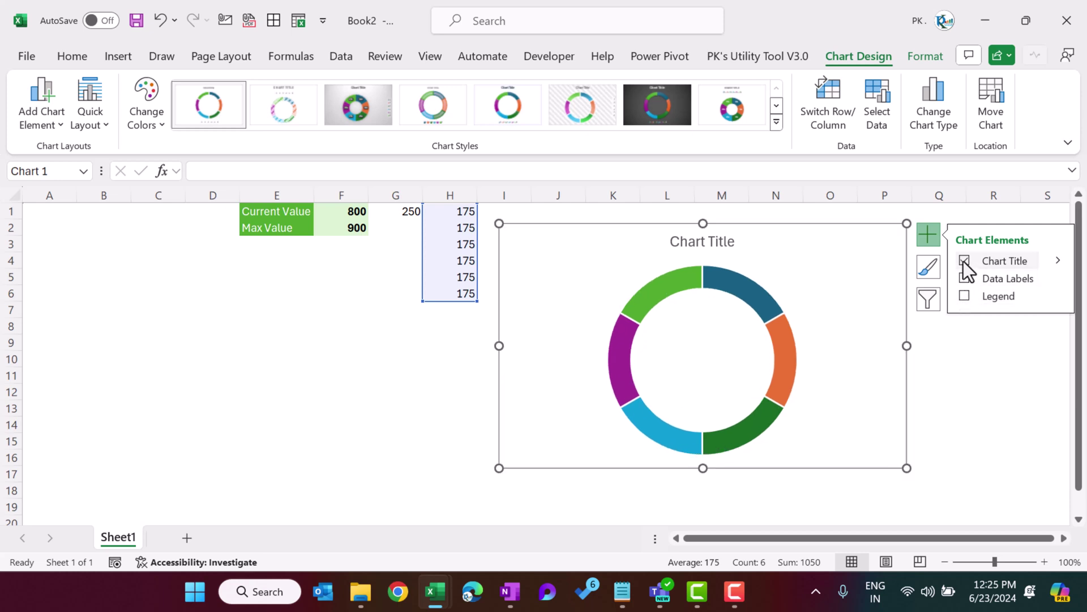
click(965, 261)
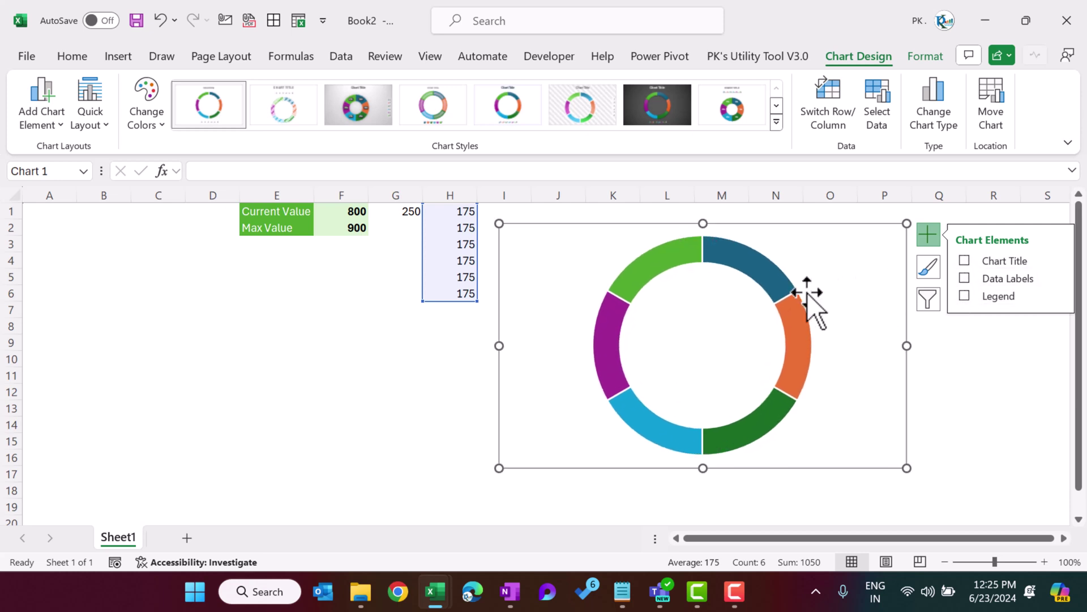
Step: Shrink the plot area and set the series' first slice angle to 30°
click(801, 281)
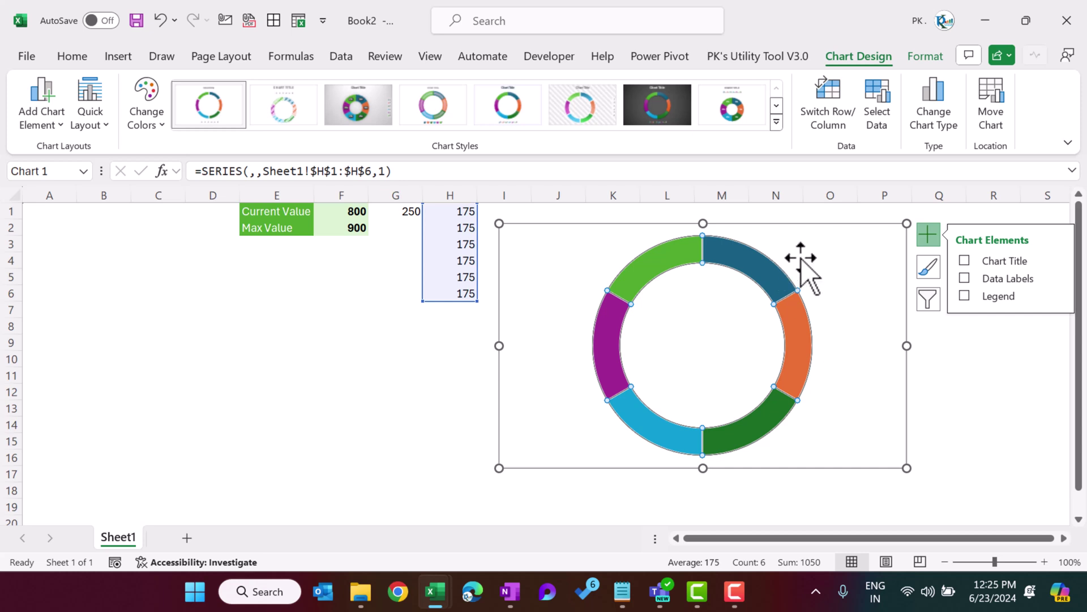
click(804, 258)
drag(812, 236, 808, 258)
click(779, 273)
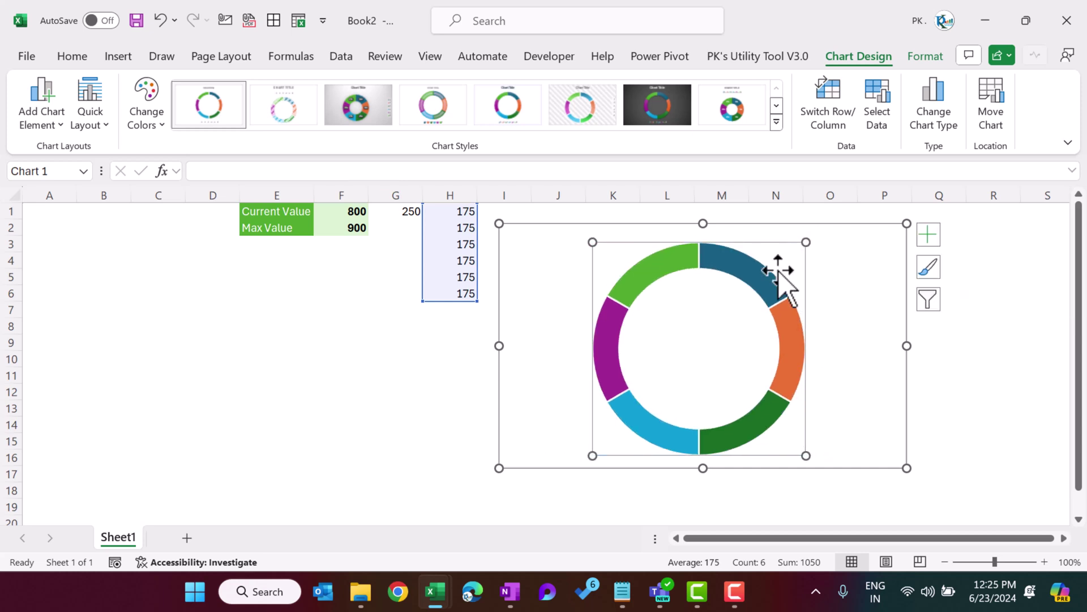
right_click(757, 277)
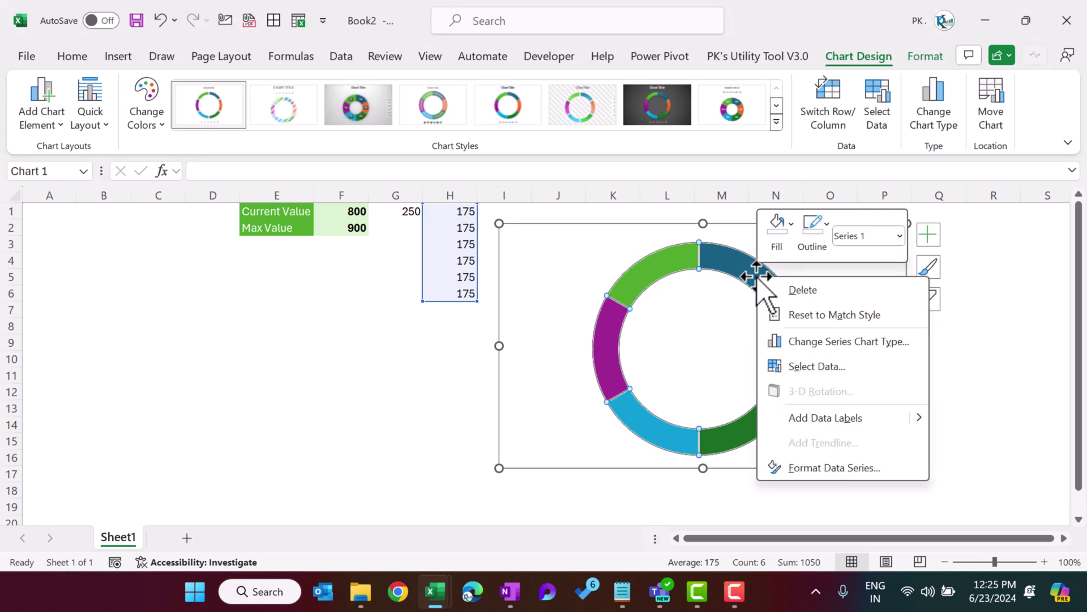
click(821, 472)
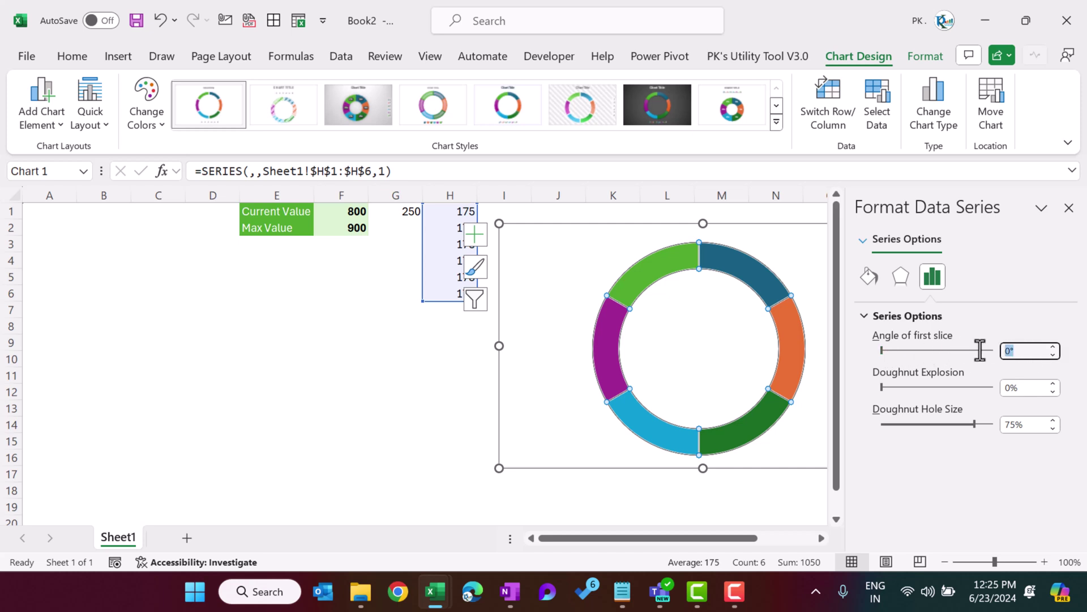
key(Return)
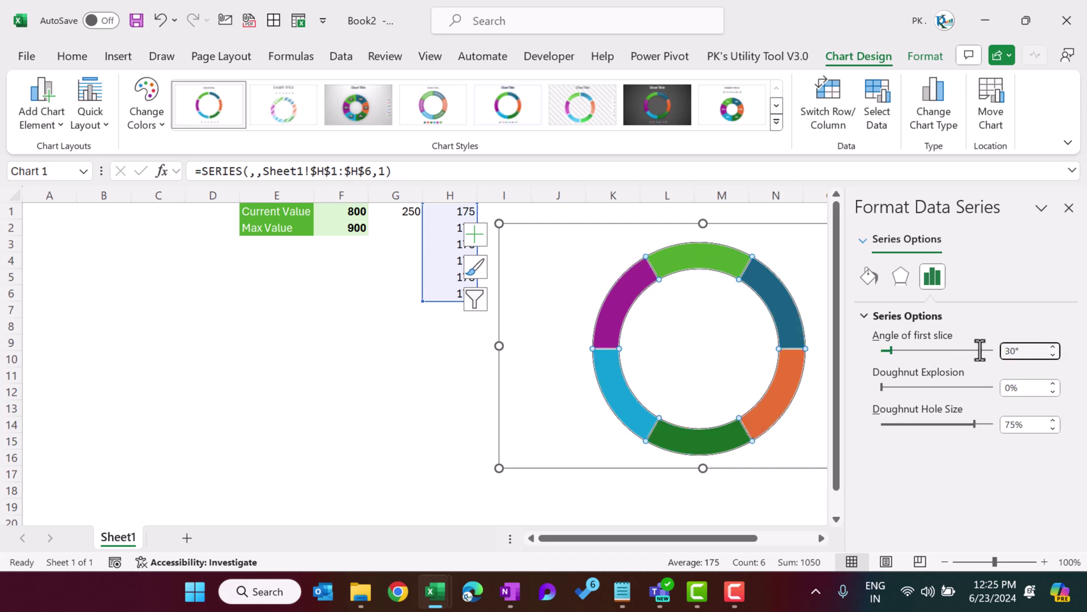
key(Escape)
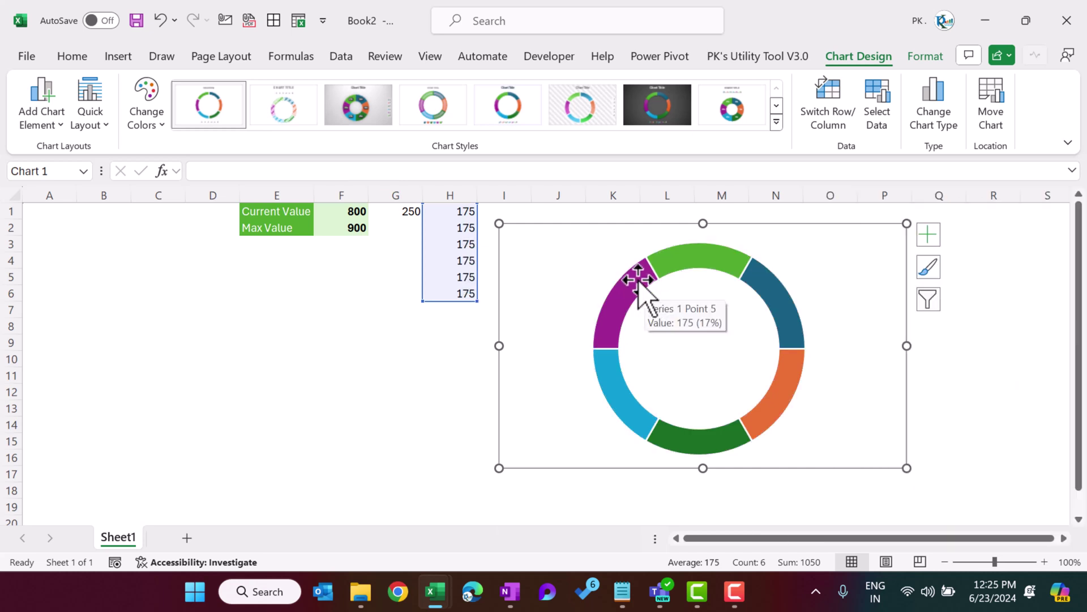
click(638, 280)
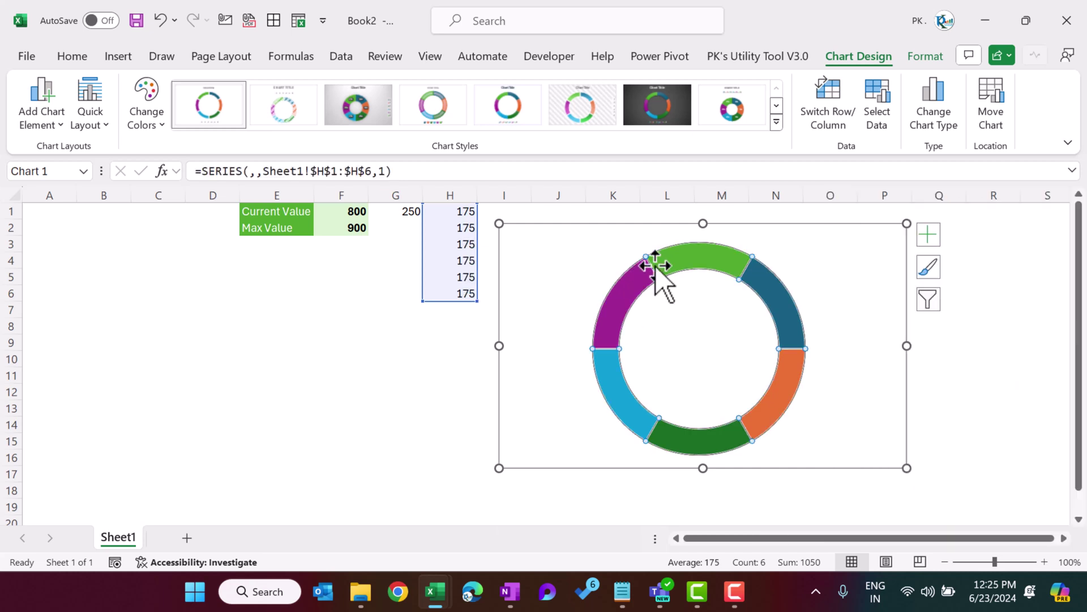
Step: Give the doughnut segments a thick 4½ pt outline
click(926, 56)
click(478, 106)
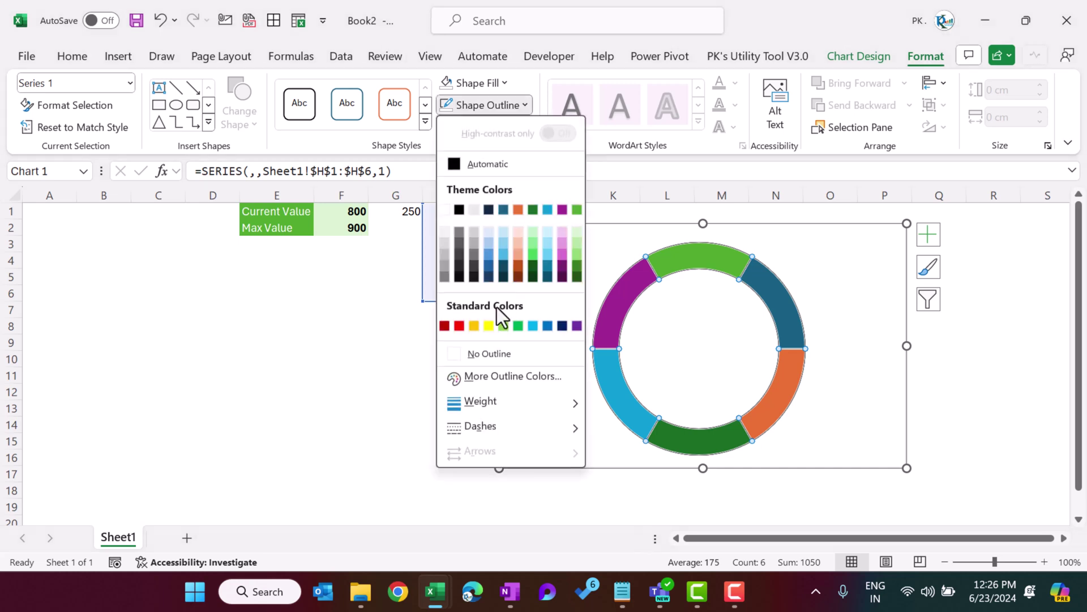
mouse_move(522, 408)
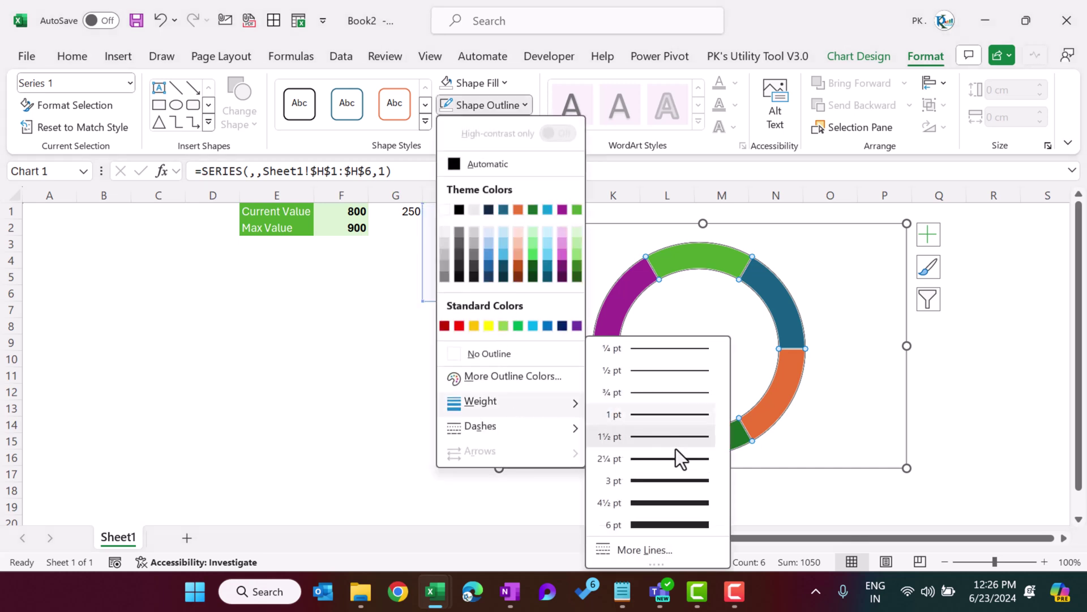
click(675, 502)
click(904, 383)
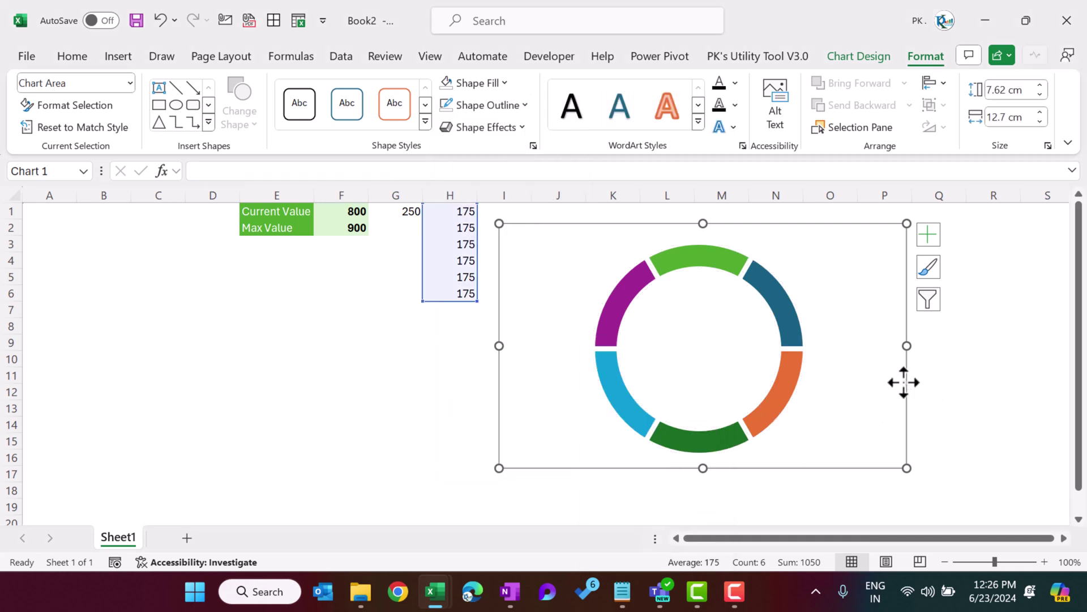
Step: Make the bottom segment of the doughnut transparent with no fill
click(712, 441)
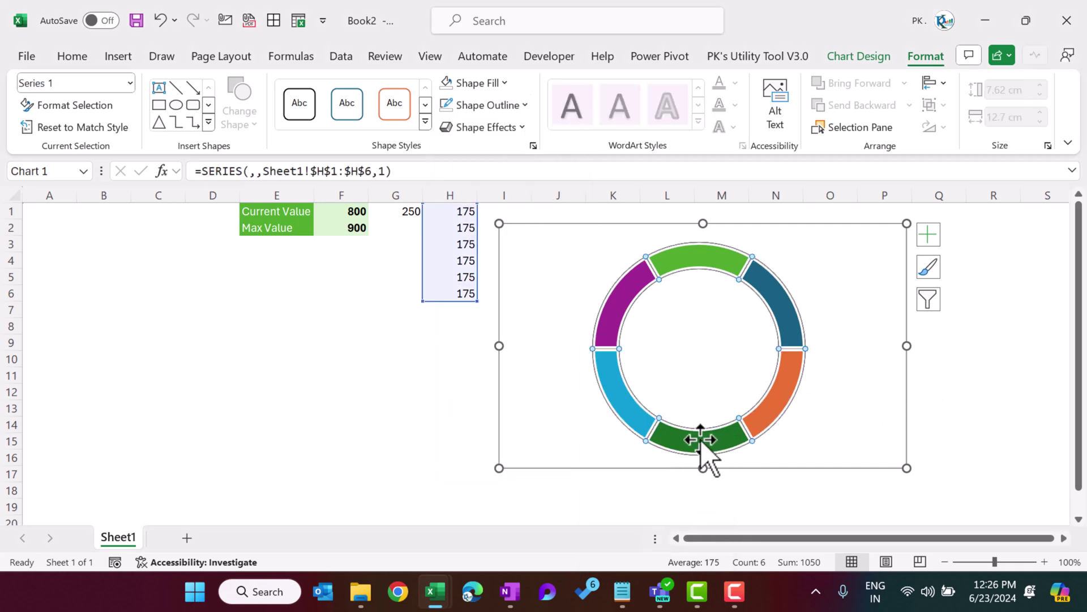
double_click(703, 439)
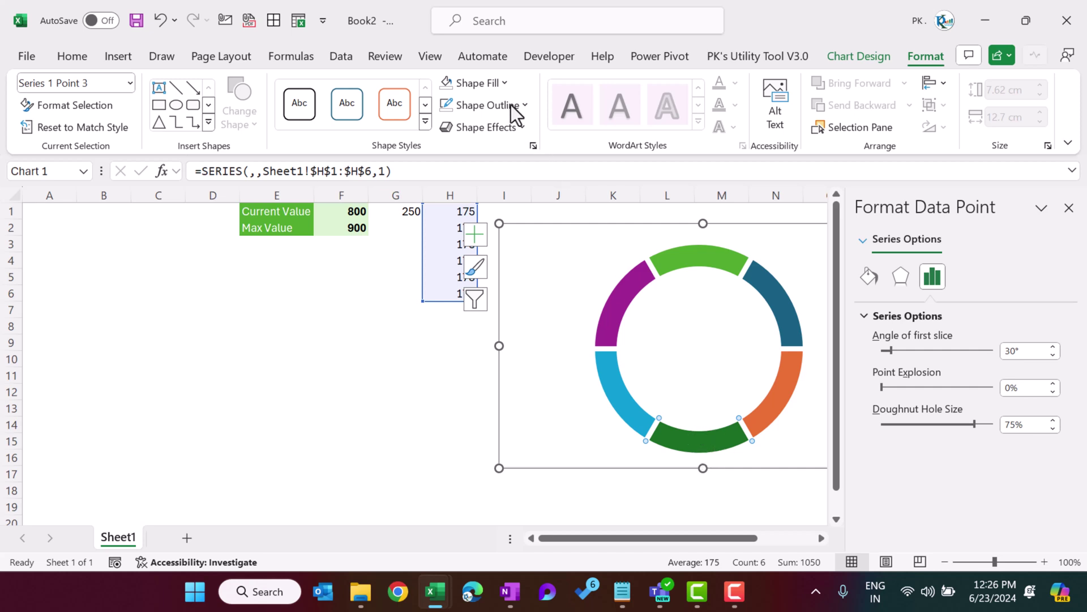
click(496, 85)
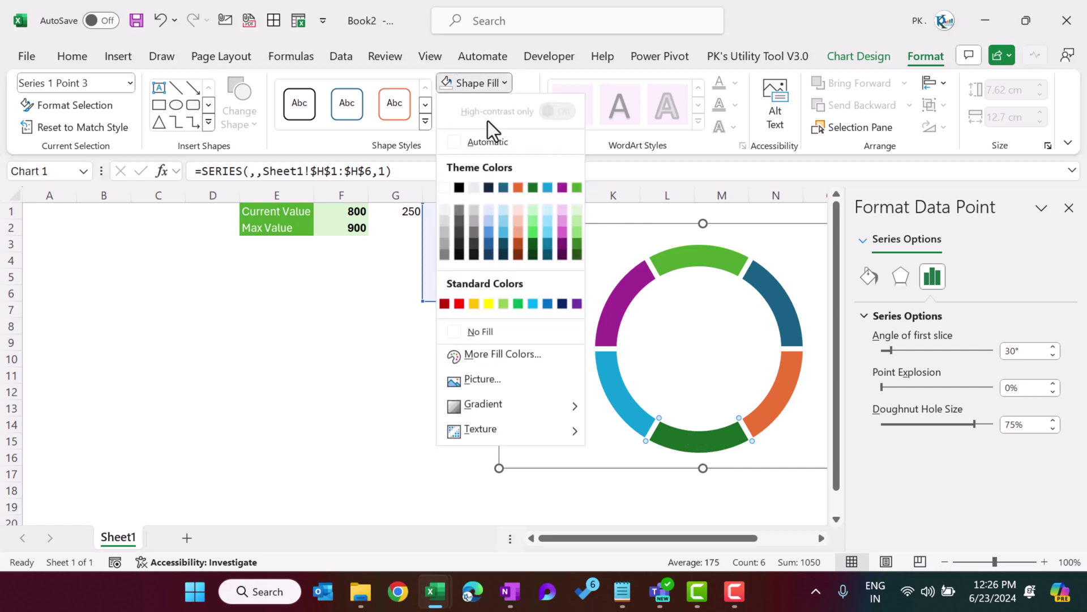
click(492, 333)
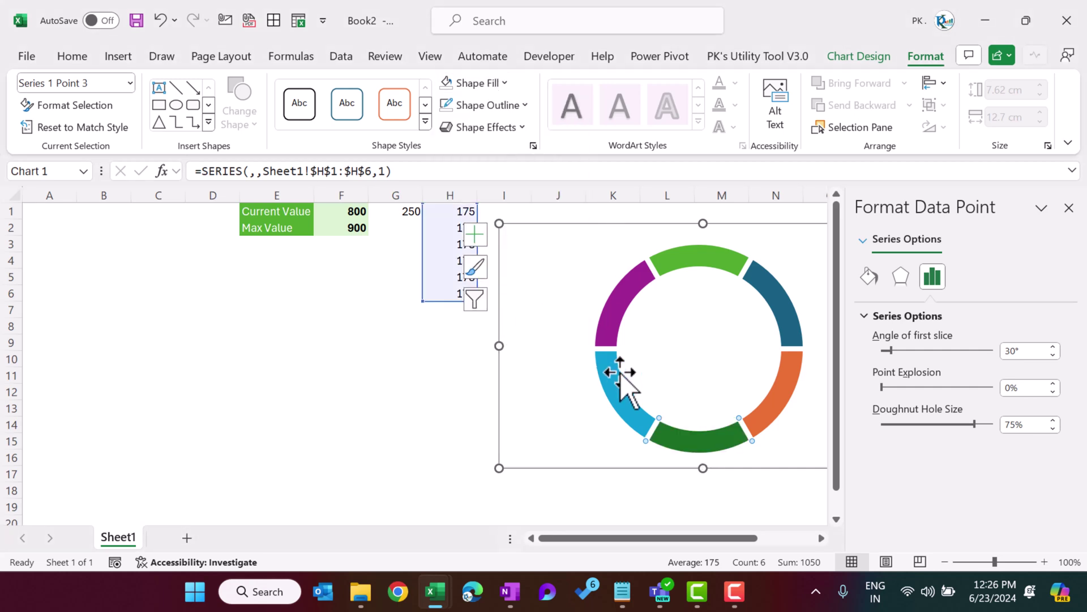
Step: Colour the left segments dark red and orange, and the top segment gold
click(614, 388)
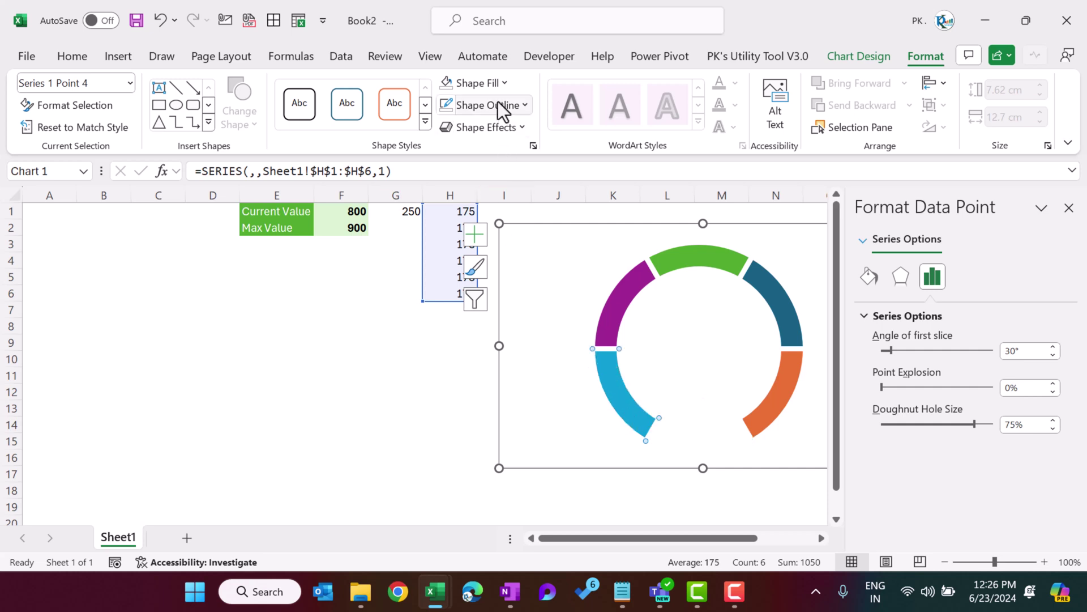
click(494, 85)
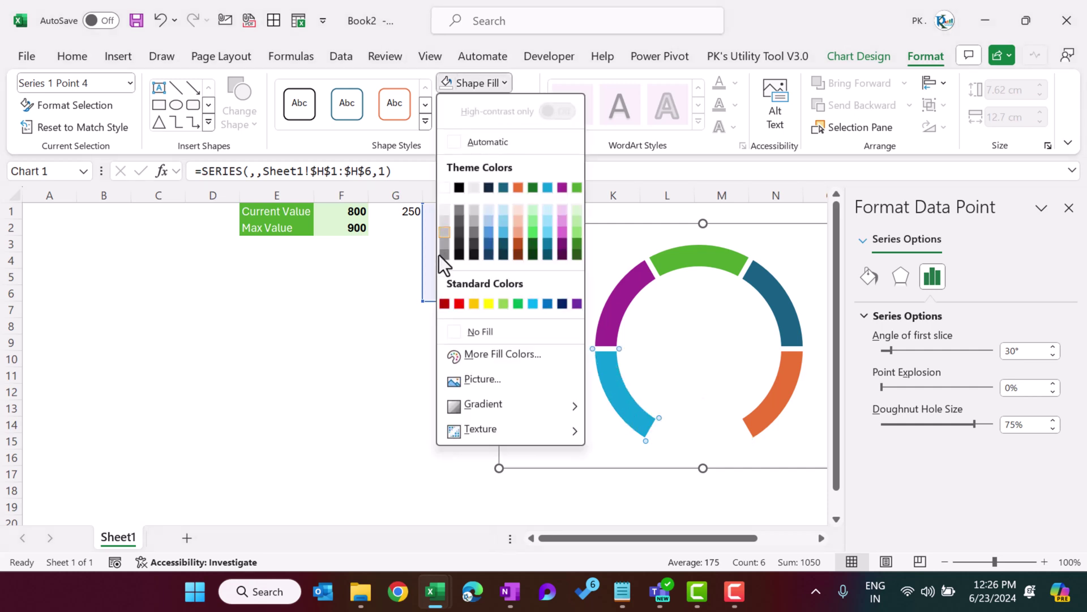
click(446, 306)
click(627, 305)
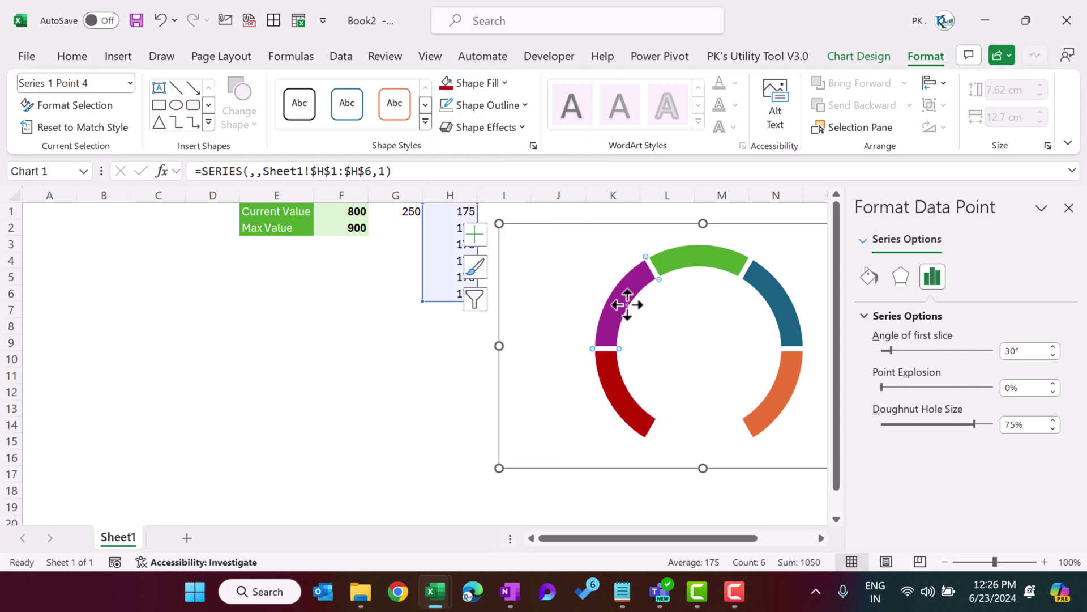
click(498, 85)
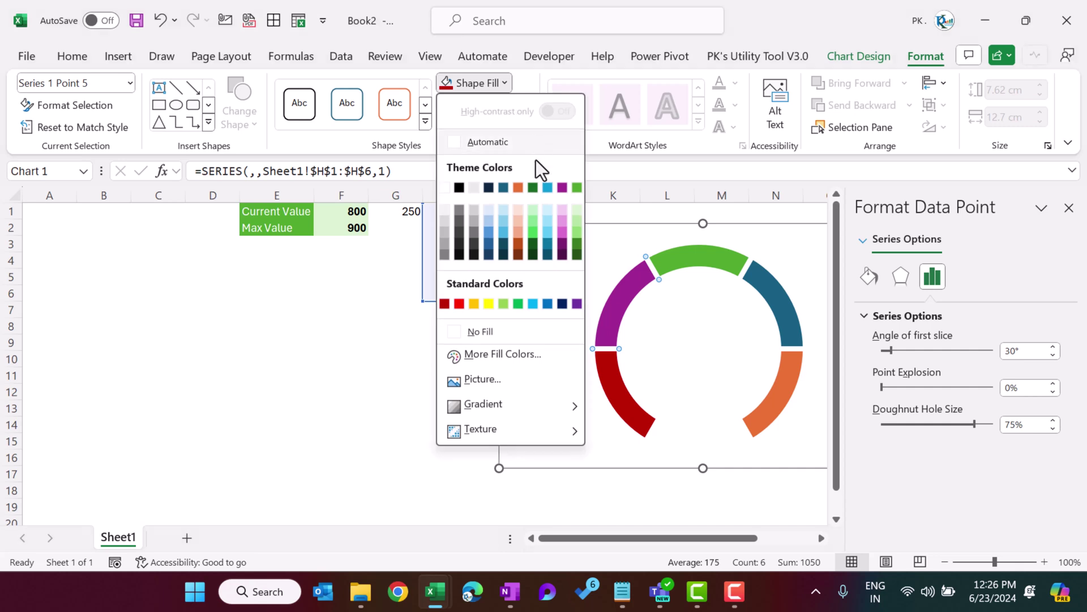
click(520, 188)
click(728, 255)
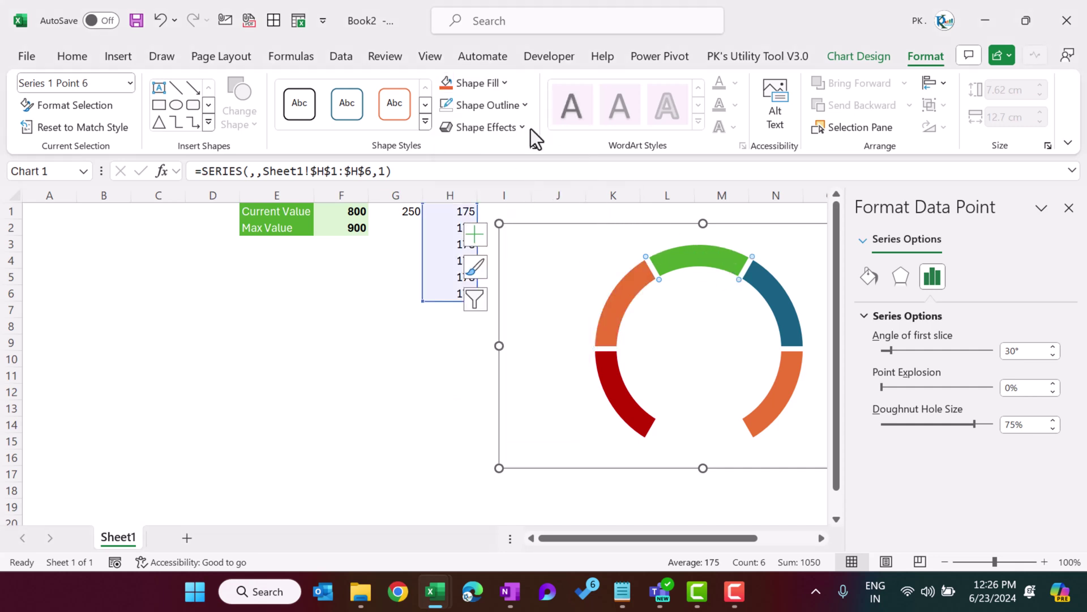
click(478, 91)
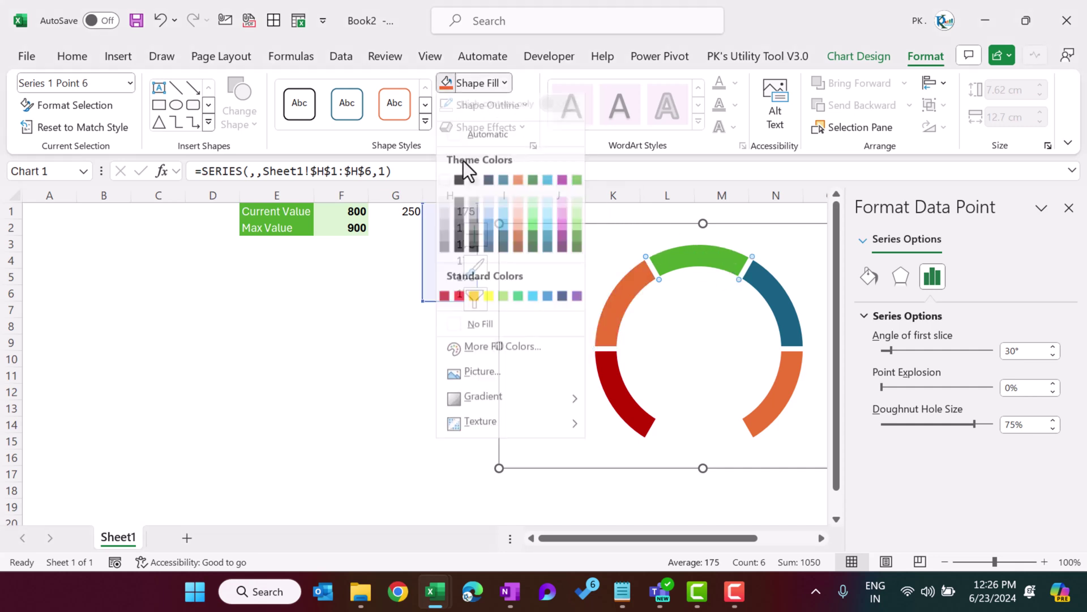
click(474, 304)
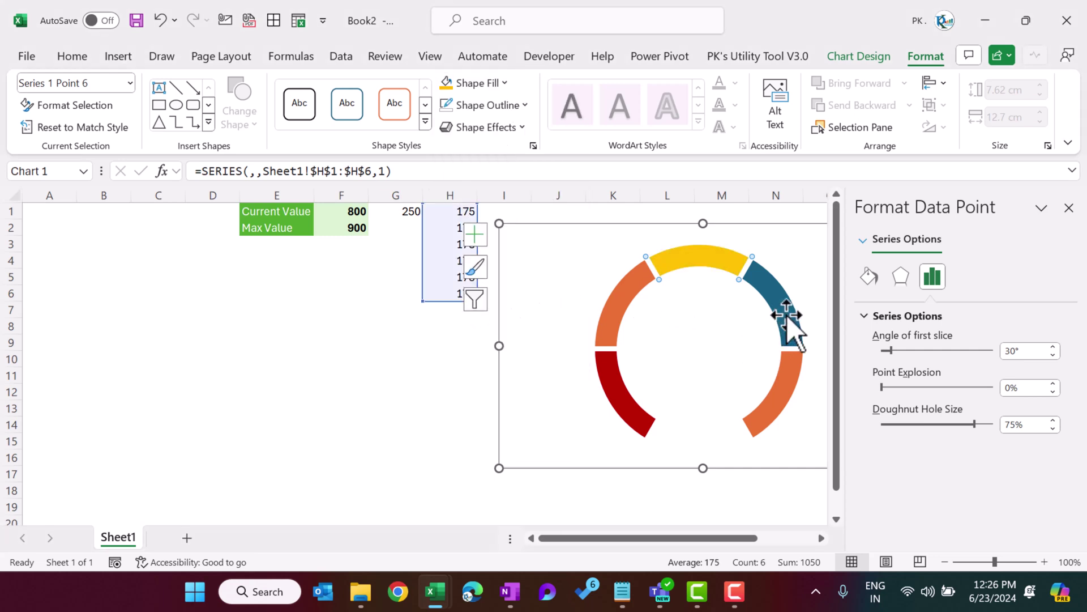
Step: Colour the upper-right segment light green and the lower-right segment green
click(490, 87)
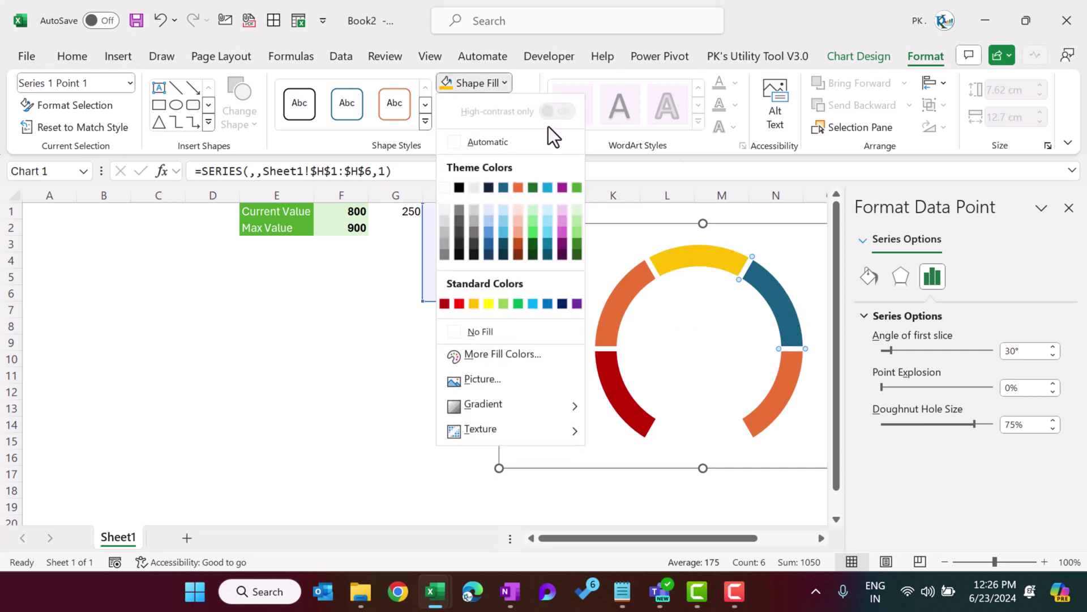
click(507, 302)
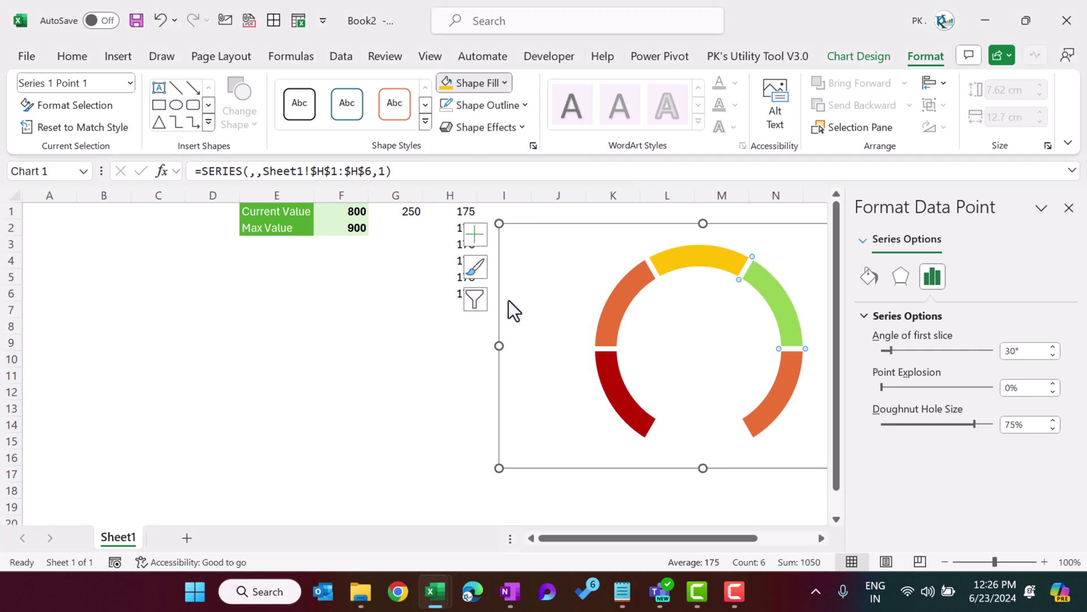
click(783, 395)
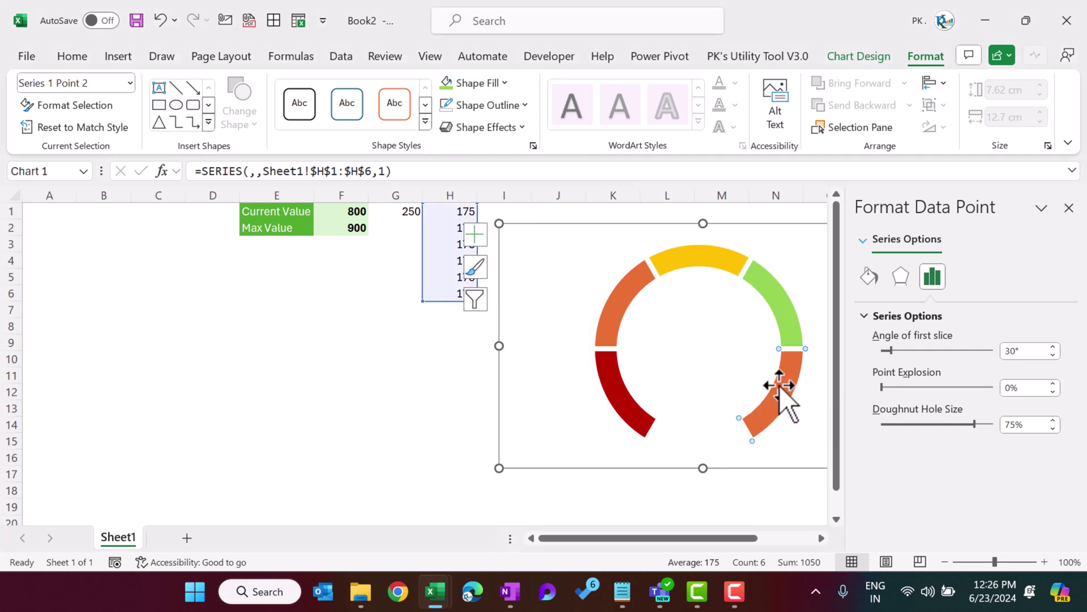
click(497, 88)
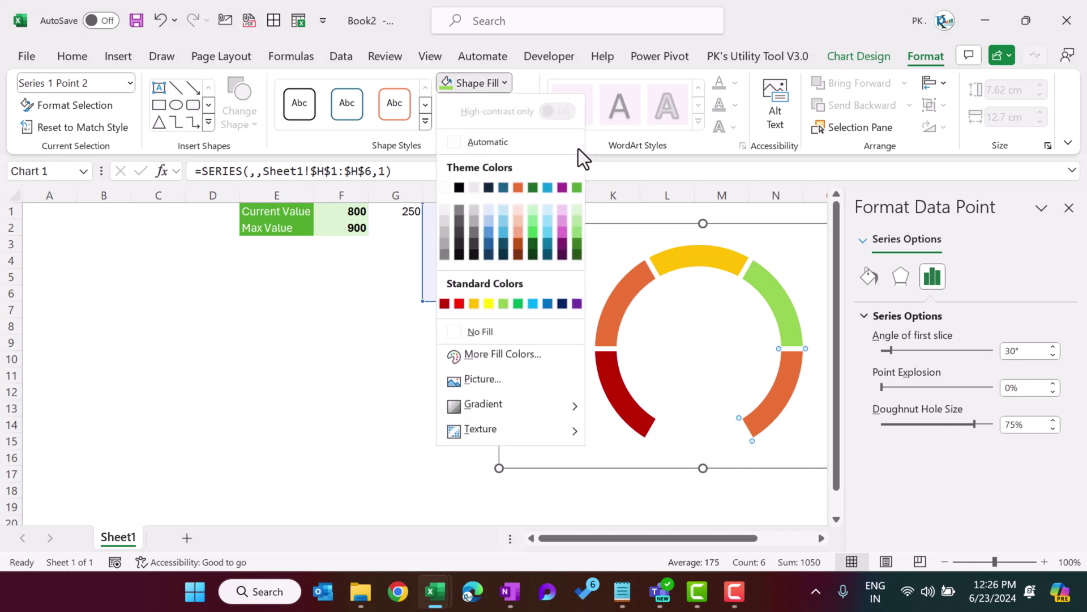
click(577, 189)
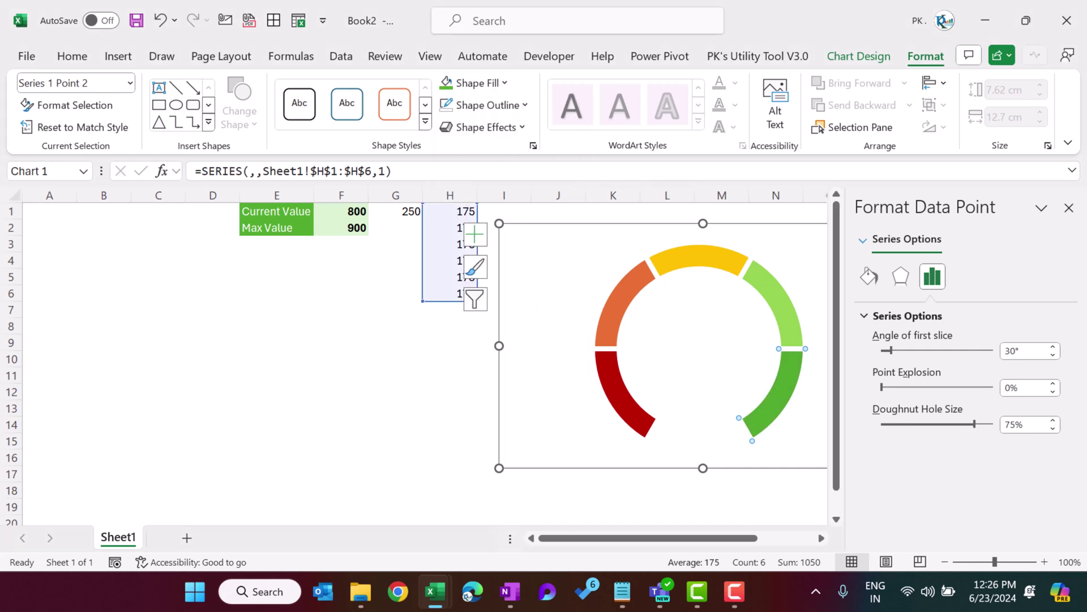
click(1069, 208)
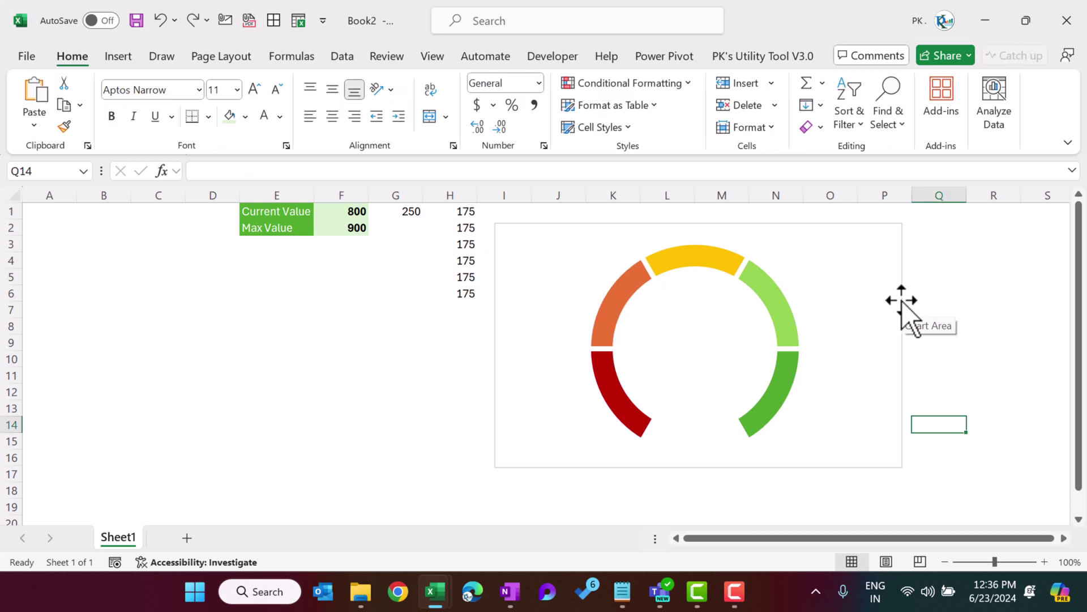
click(898, 298)
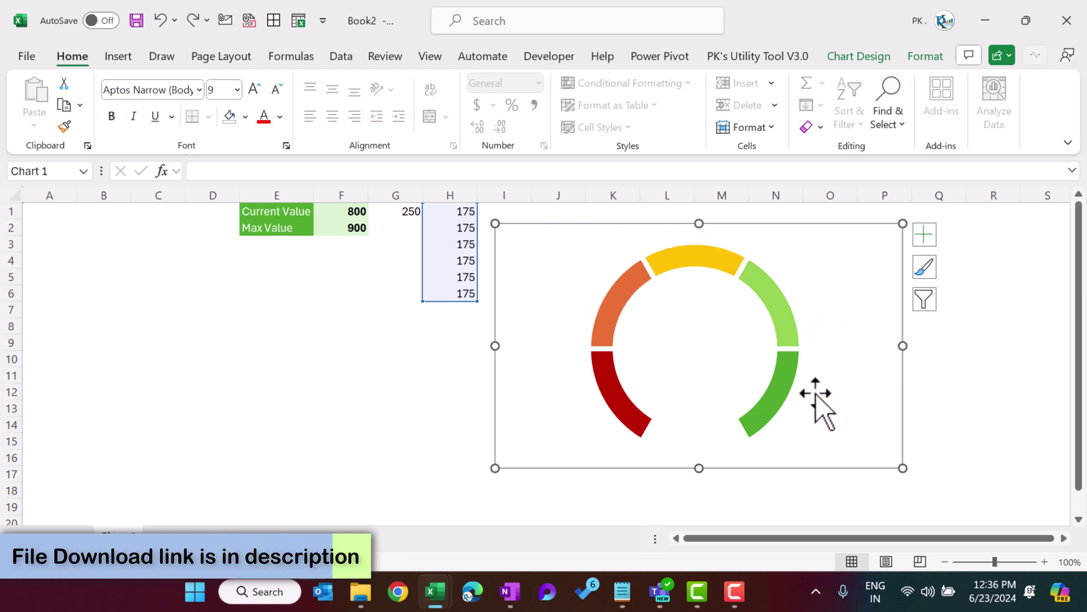
Step: Draw a text box at the chart's lower left reading 'VERY POOR', centred and bold
click(124, 60)
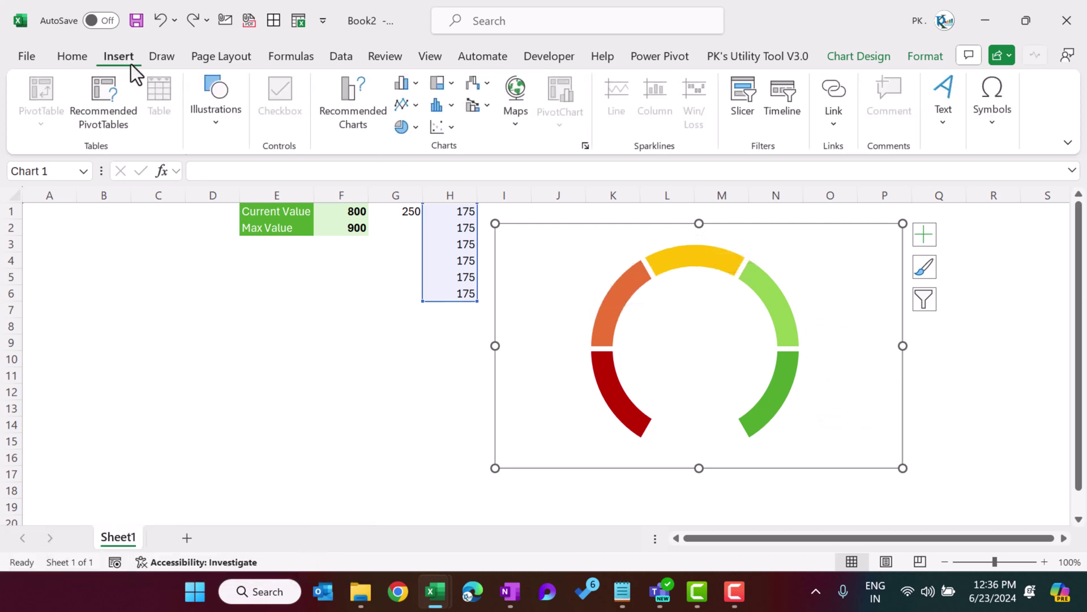
click(949, 119)
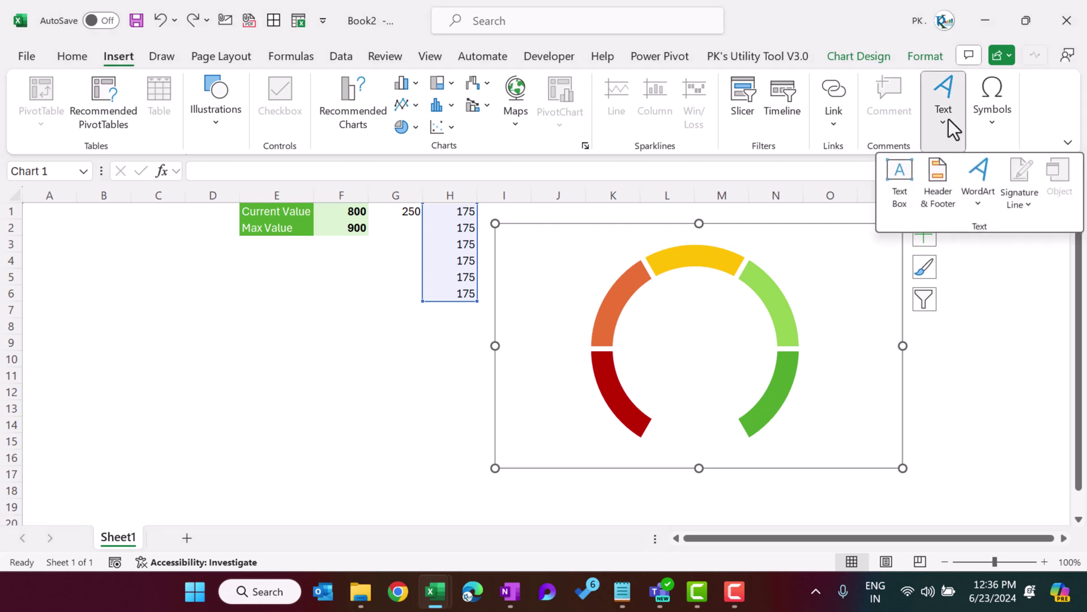
click(901, 173)
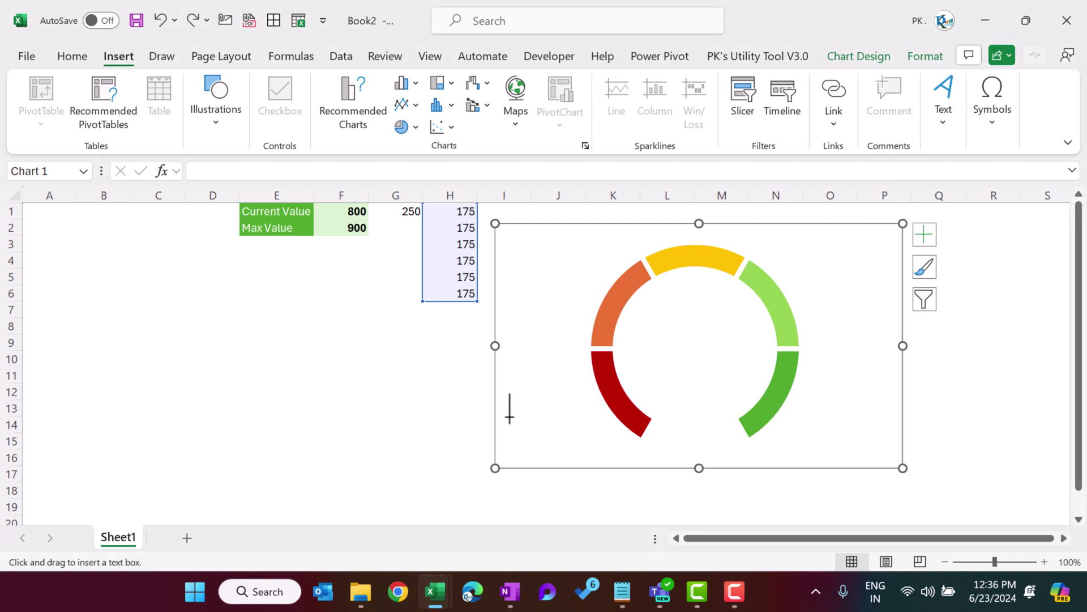
drag(509, 416, 609, 440)
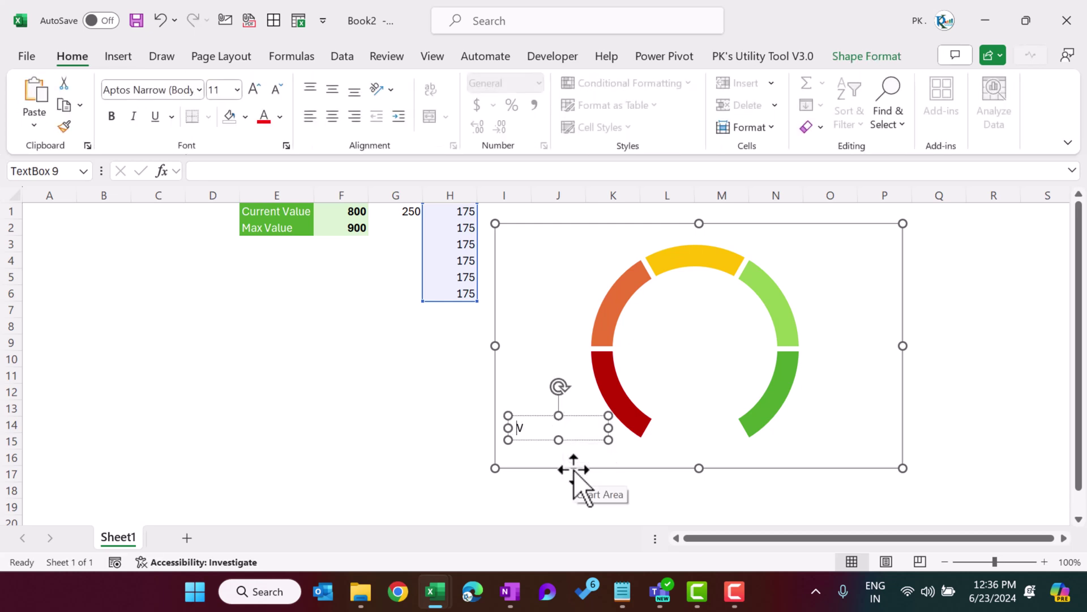
text(VERY POOR)
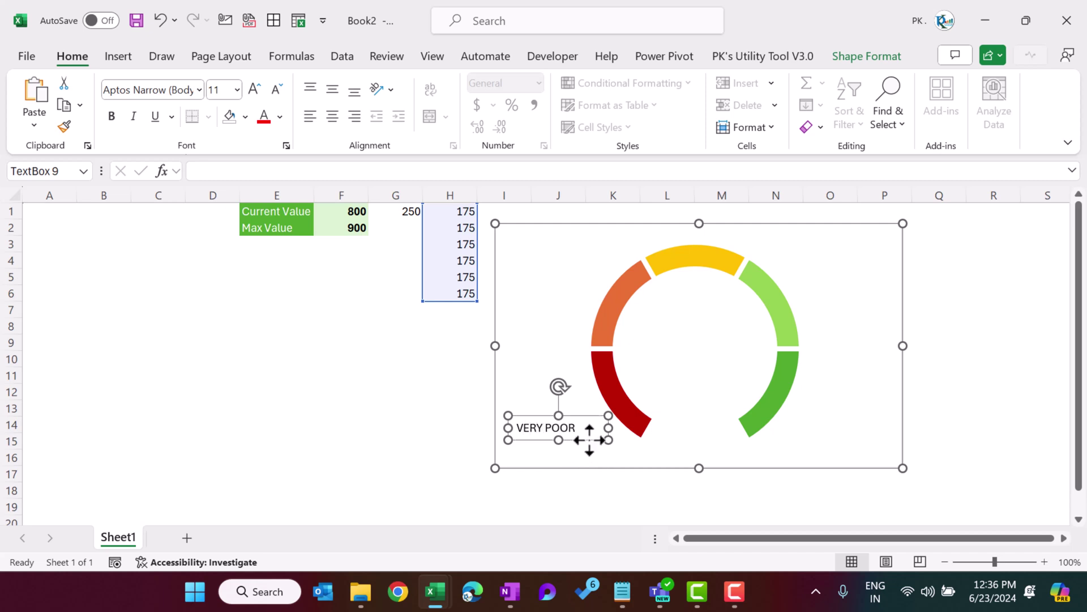
click(334, 115)
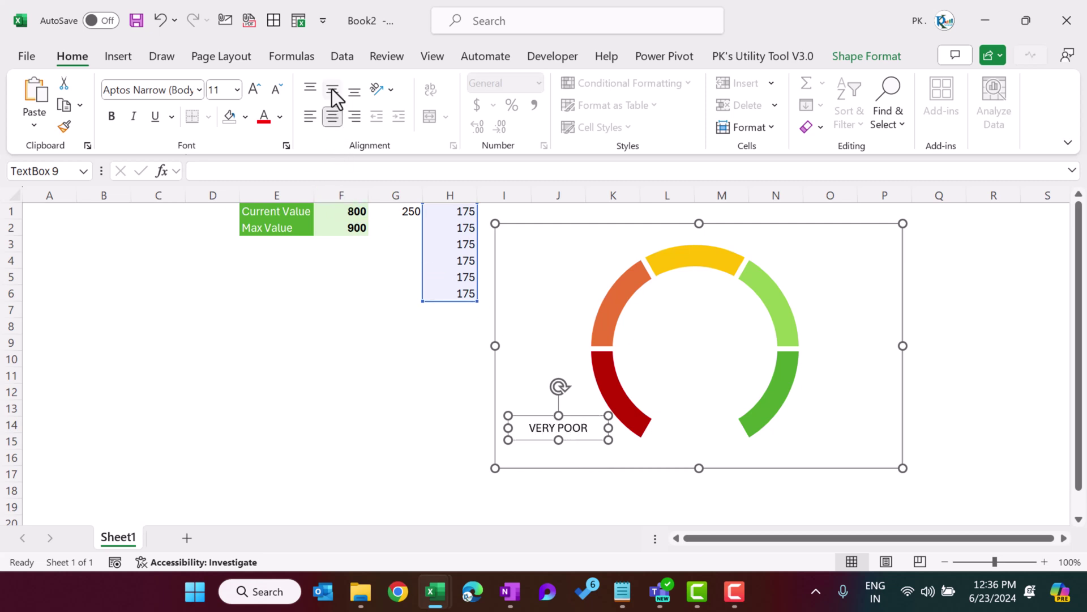
click(112, 116)
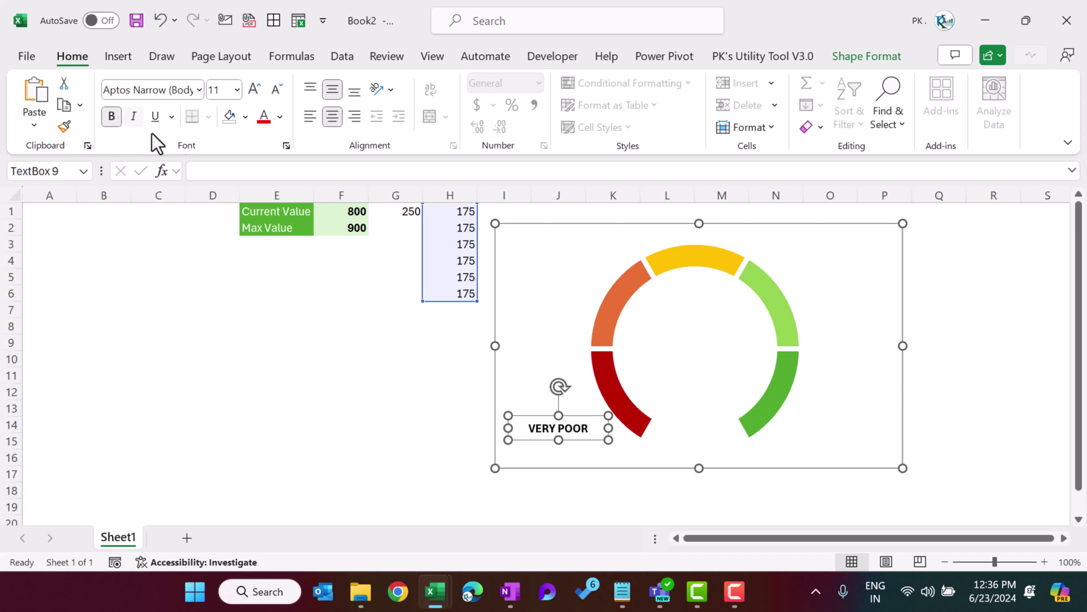
Step: Bend the VERY POOR text into an arch with the Follow Path transform
click(878, 57)
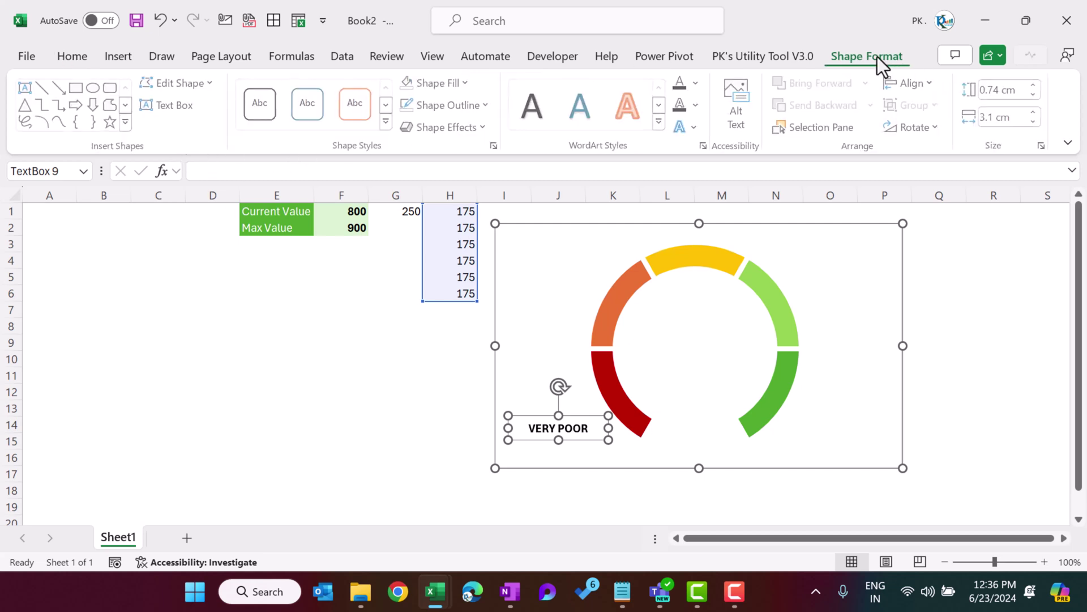
click(692, 130)
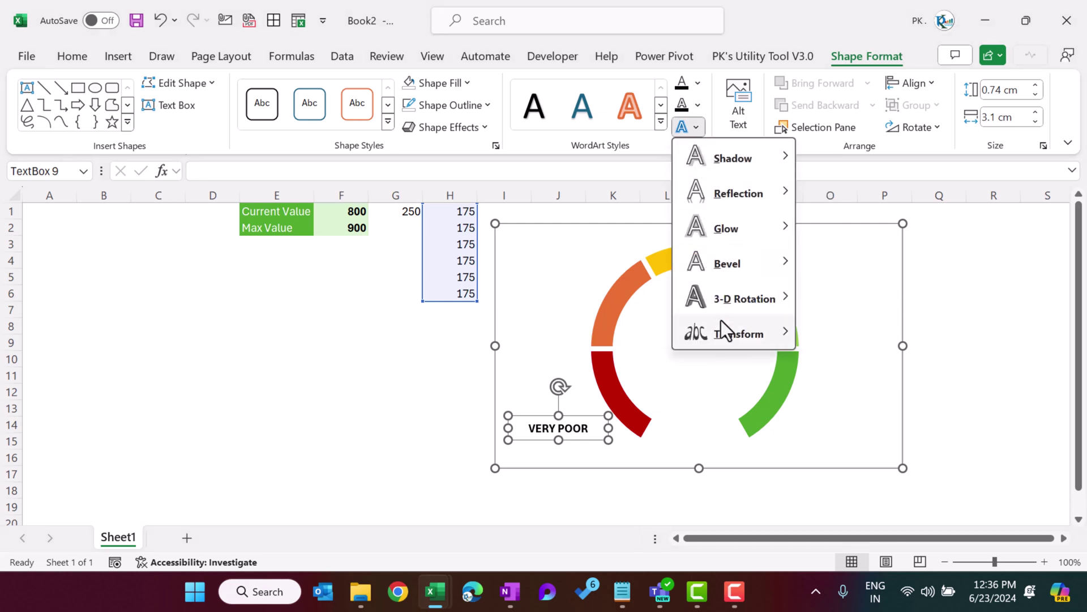
mouse_move(732, 334)
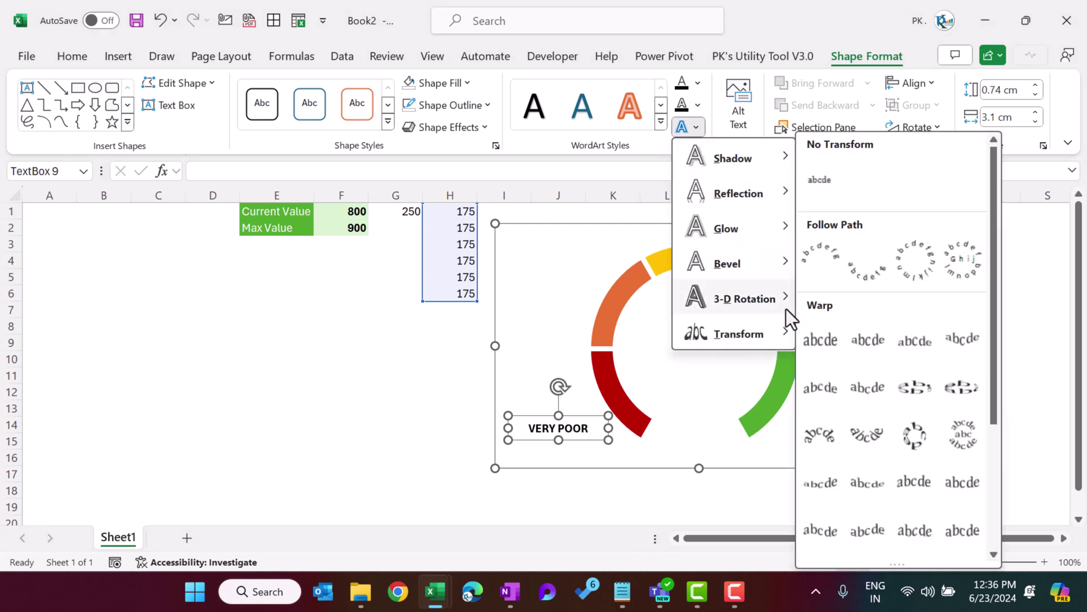
click(820, 251)
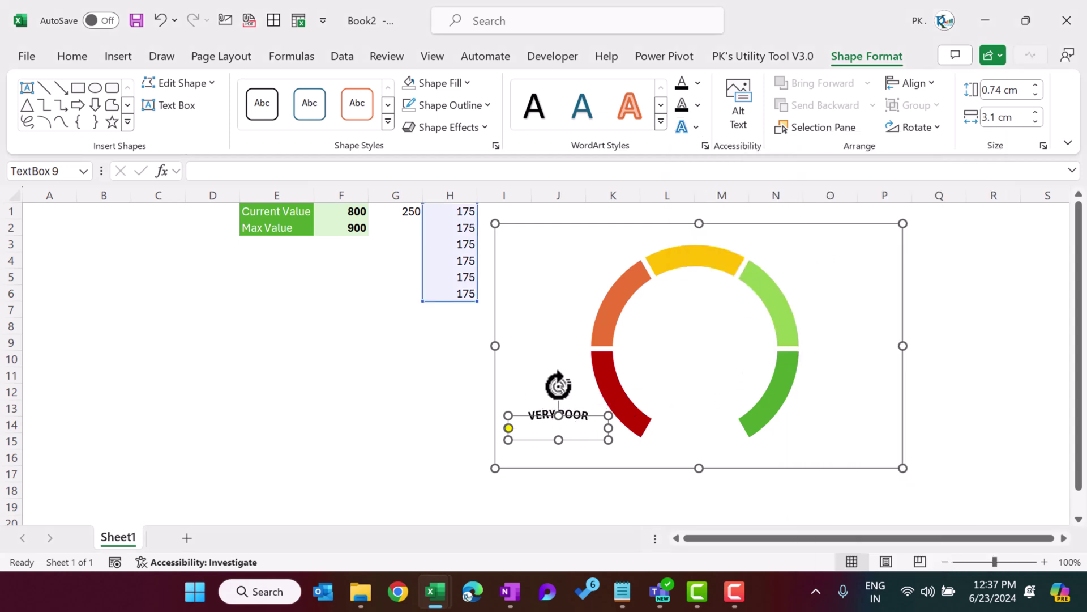
Step: Rotate the VERY POOR label and move it onto the red arc
drag(558, 386, 636, 412)
click(588, 417)
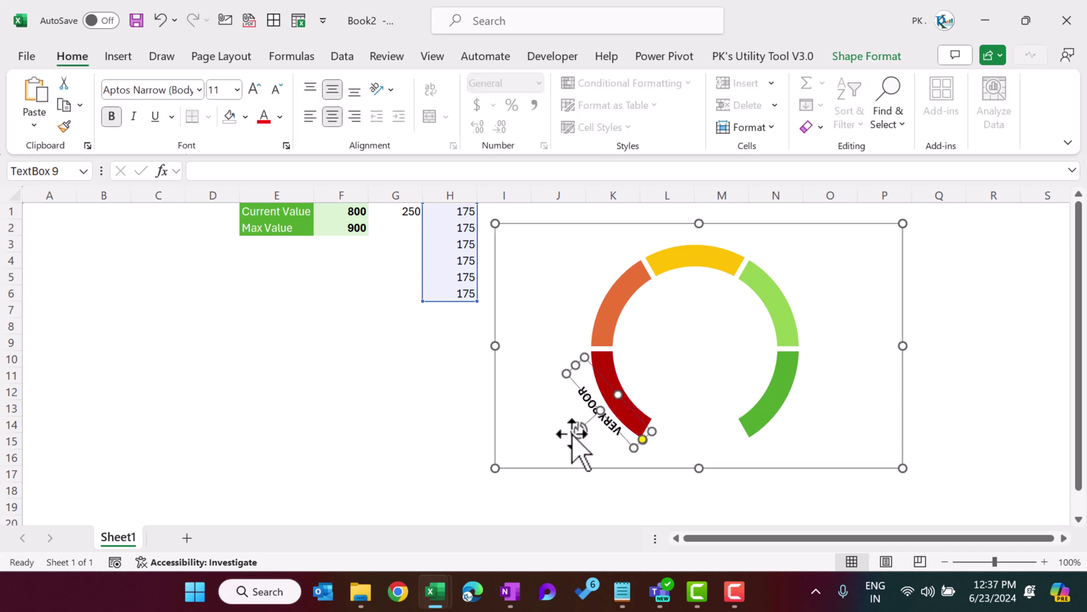
drag(576, 442, 630, 409)
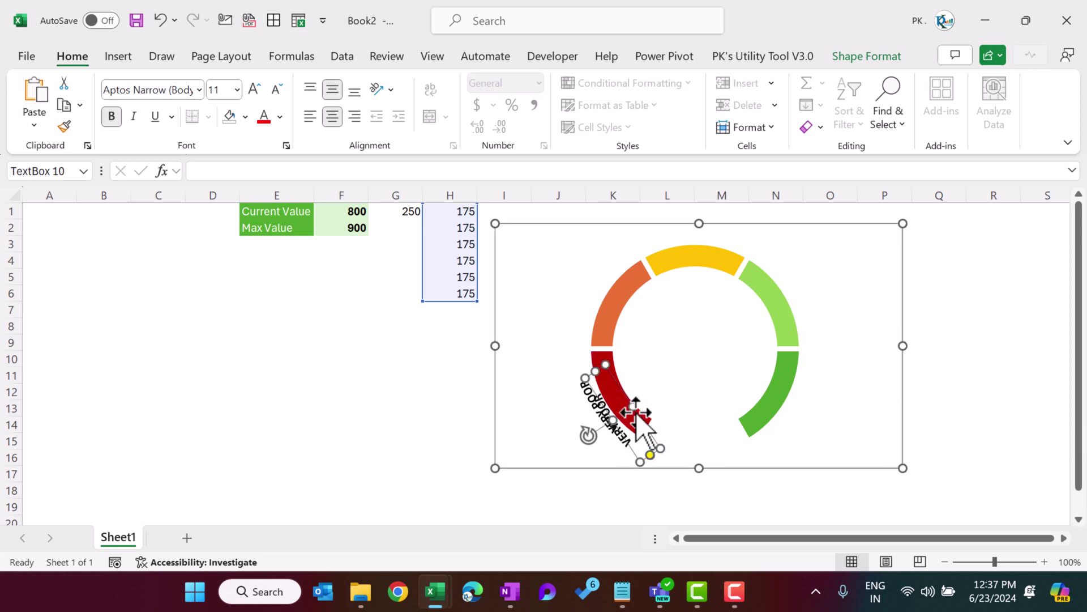
Step: Copy the label onto the orange arc as POOR, turned near-vertical and widened to fit
drag(650, 437, 585, 271)
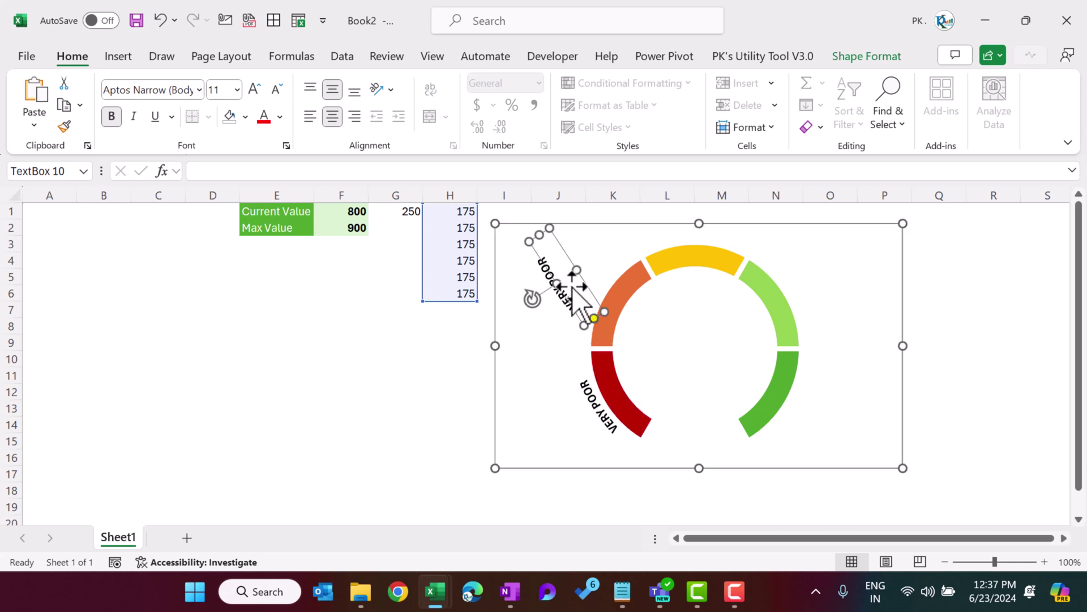
drag(534, 296, 501, 251)
drag(590, 266, 617, 277)
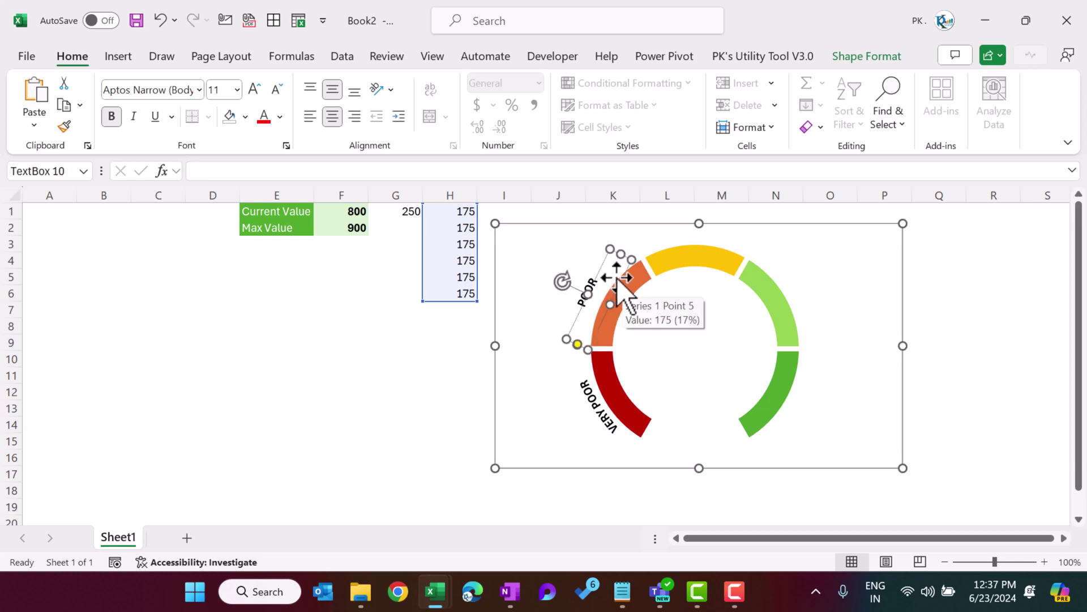
click(623, 291)
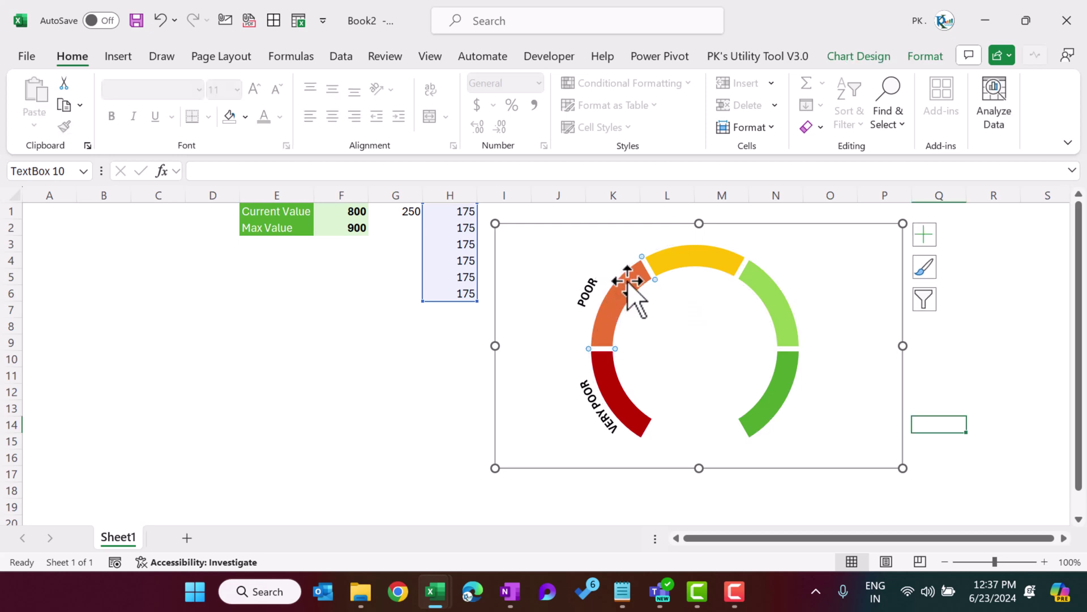
click(611, 283)
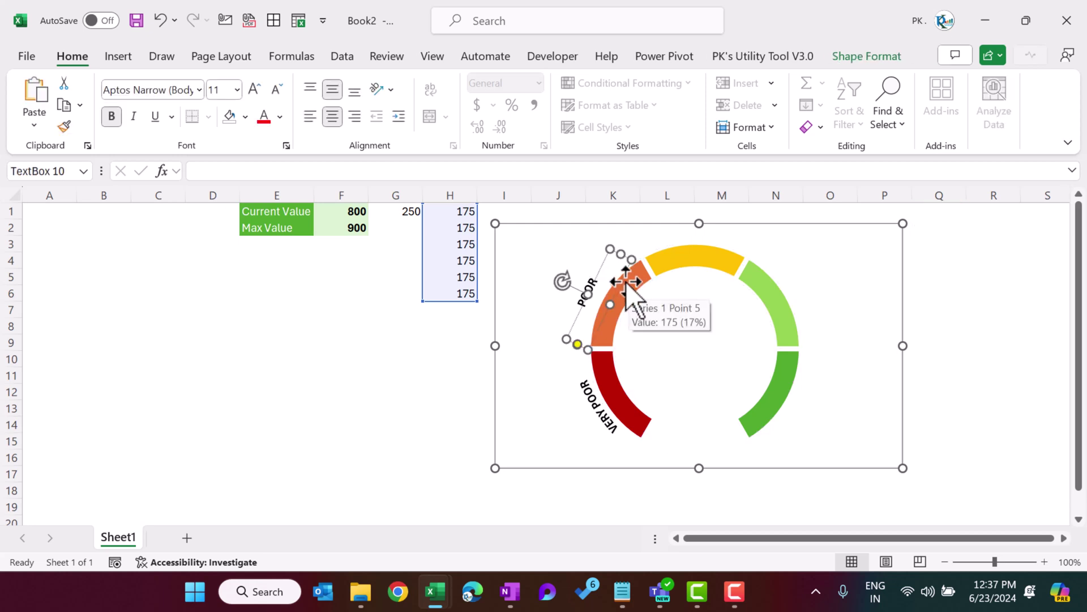
click(622, 283)
click(624, 274)
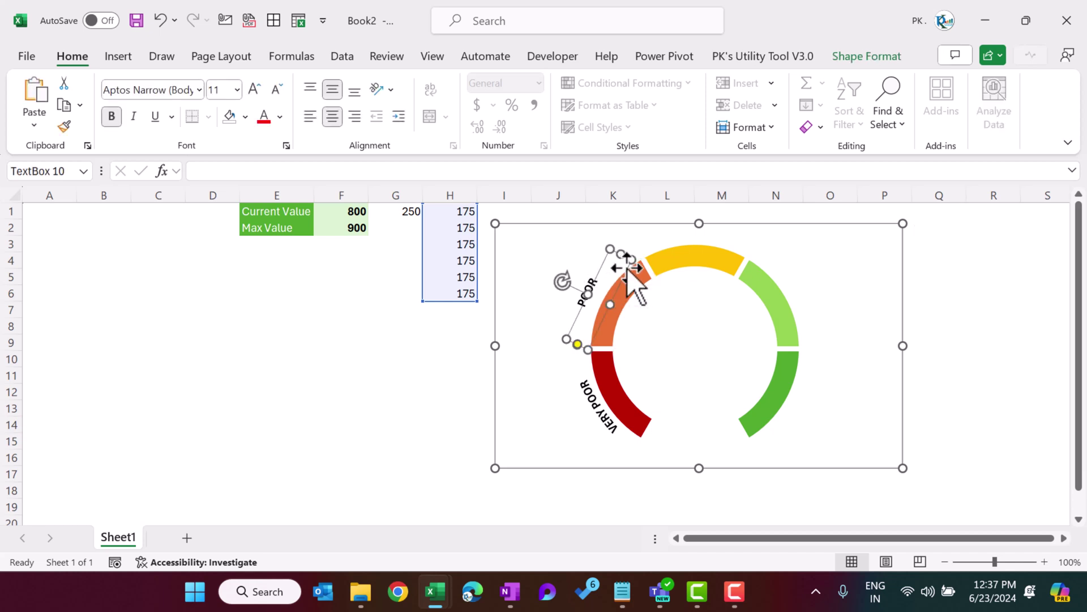
drag(626, 260, 636, 260)
Step: Paste copies of the label for the yellow arc and the remaining arcs
click(643, 388)
click(632, 306)
key(ctrl+c)
click(923, 236)
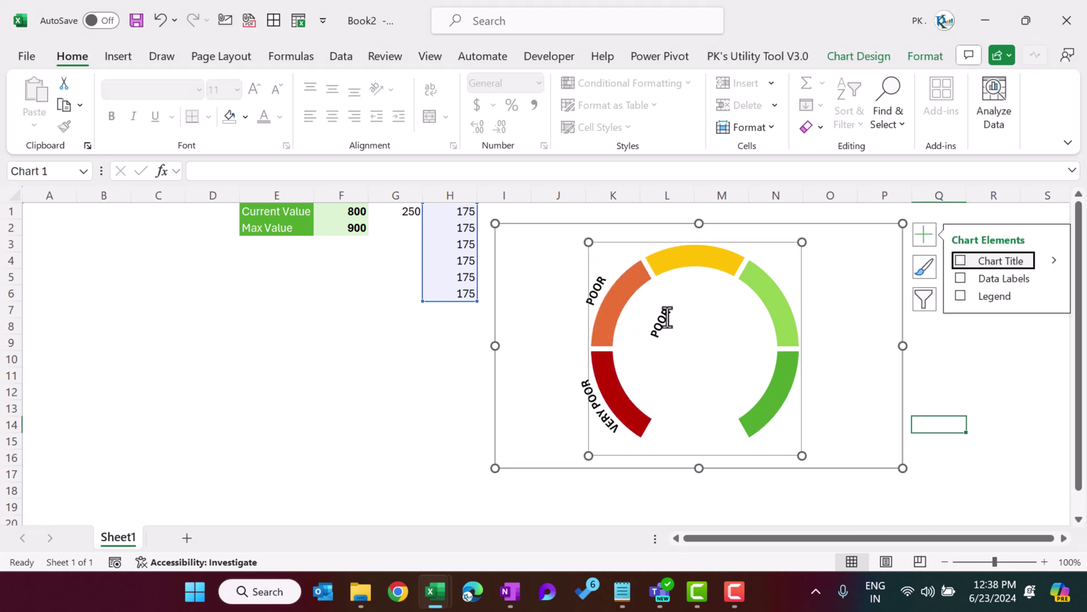
key(ctrl+v)
mouse_move(711, 311)
mouse_down()
mouse_move(704, 359)
mouse_move(716, 295)
mouse_up()
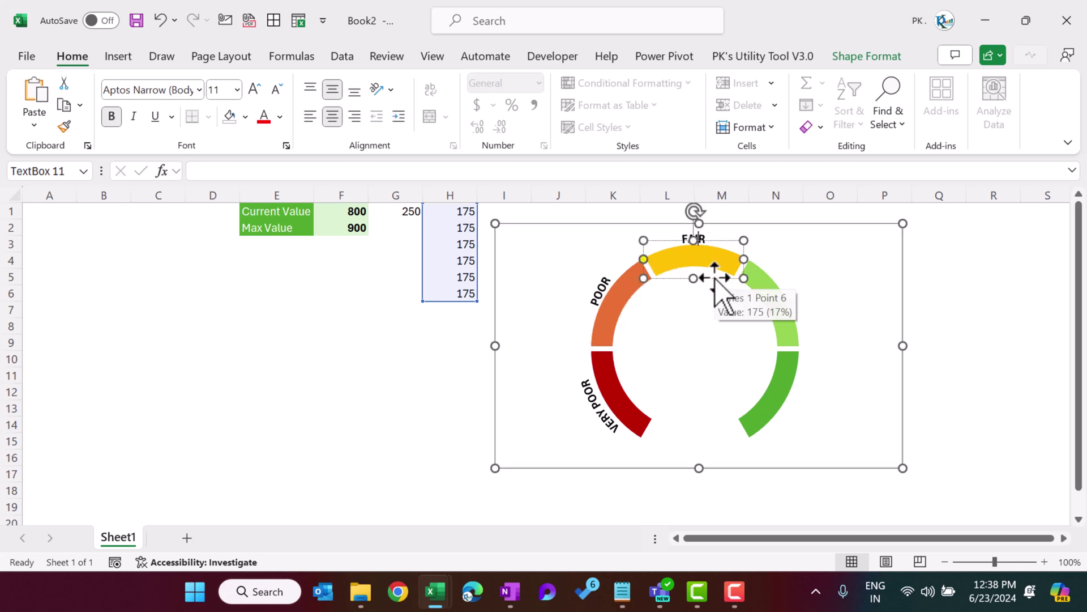
click(830, 288)
key(ctrl+v)
Step: Angle the GOOD and EXCELLENT labels along the light green and green arcs
drag(825, 257, 846, 406)
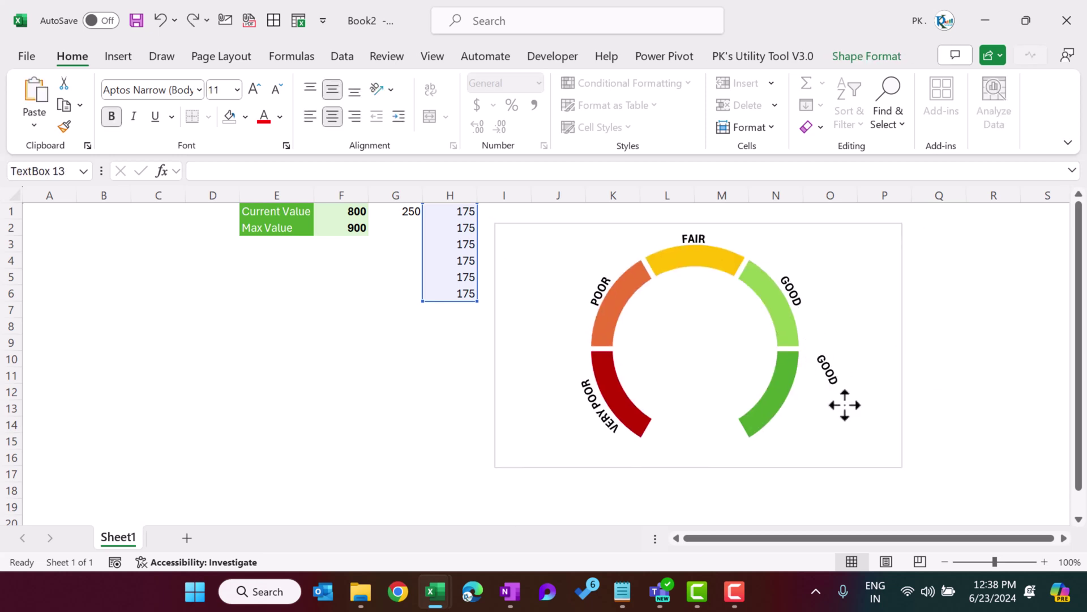
text(EXCELLENT)
drag(850, 357, 813, 381)
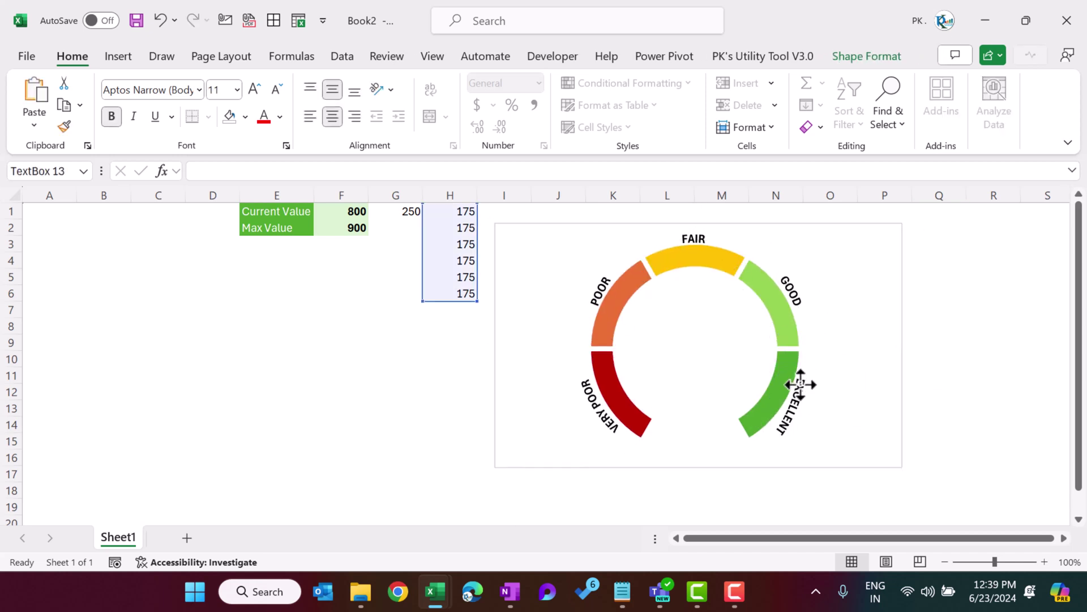
click(880, 329)
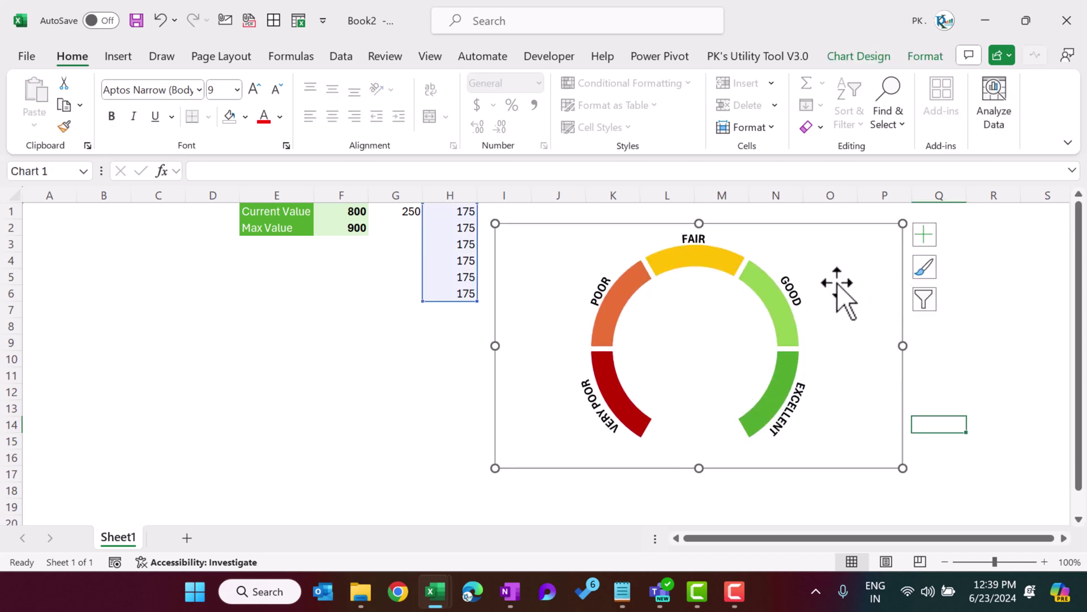
Step: Add a Current Value series named from E1 with values F1:G1 through Select Data
right_click(809, 236)
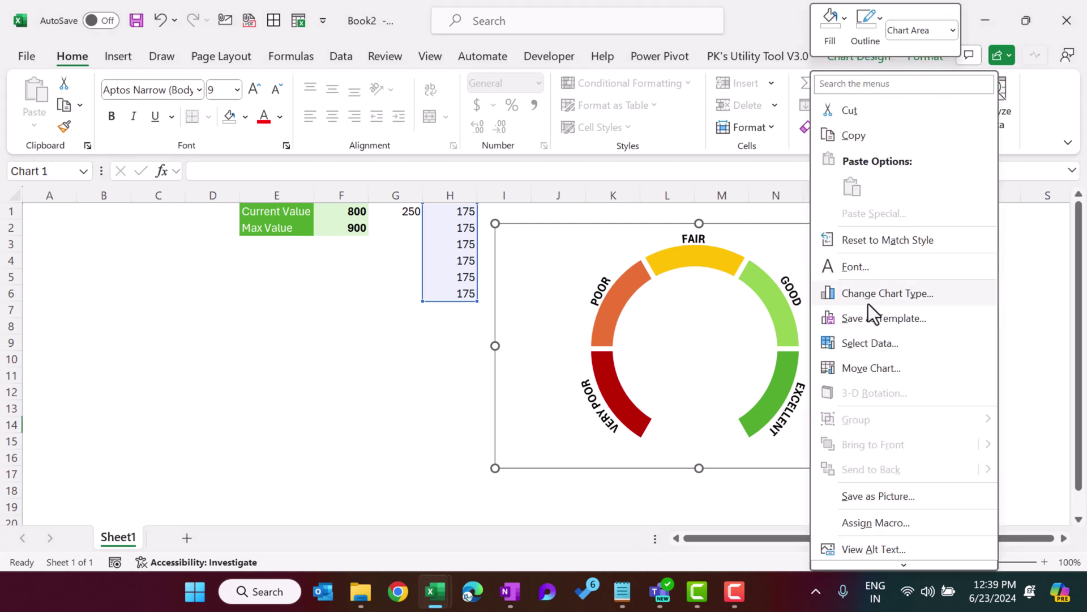
click(871, 344)
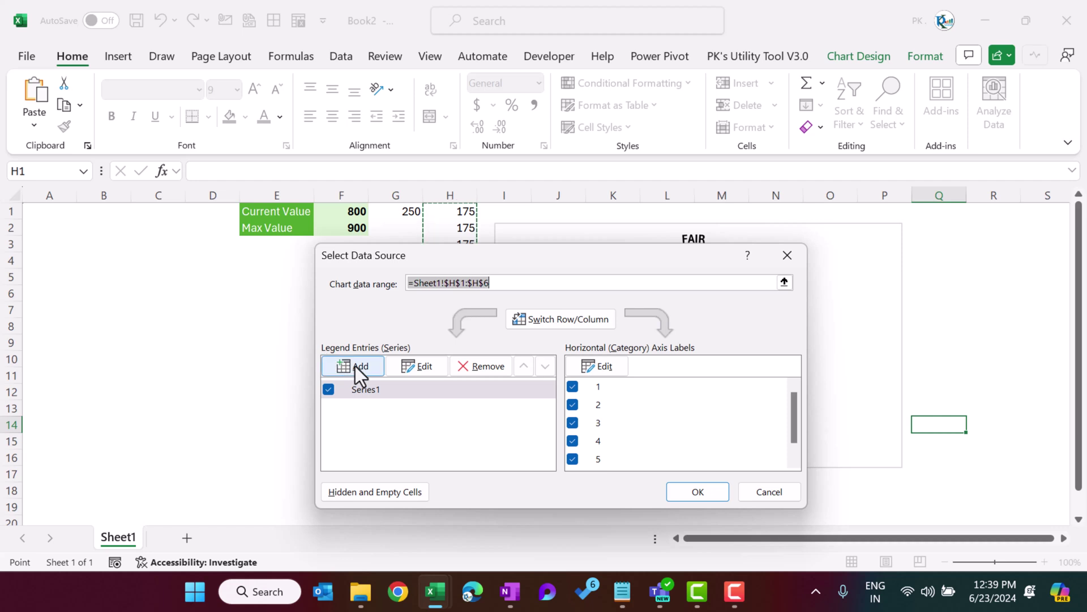
click(357, 368)
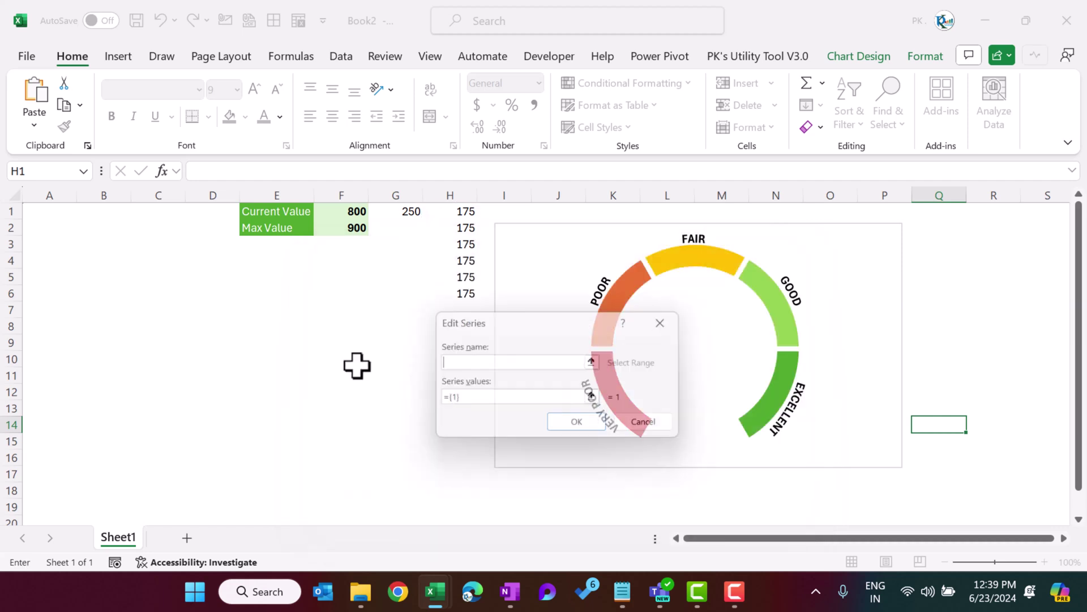
click(291, 213)
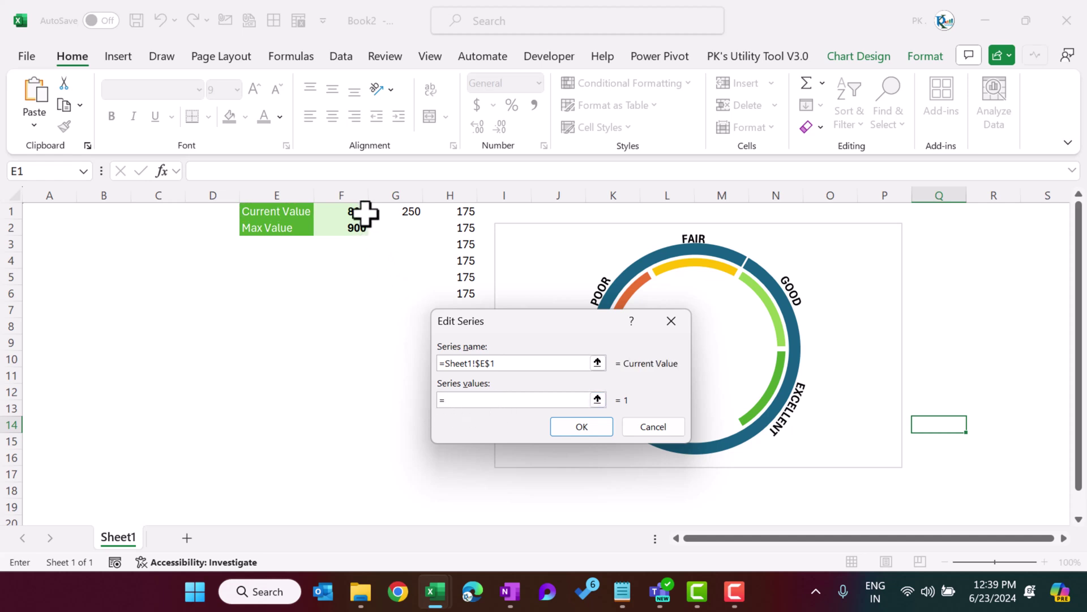
drag(361, 214, 399, 211)
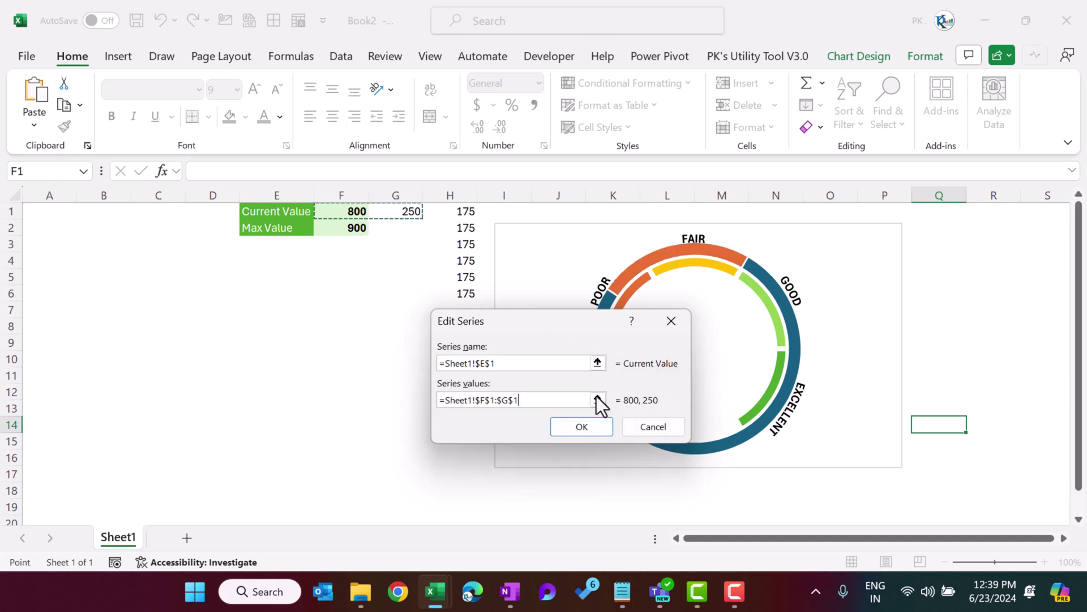
click(582, 427)
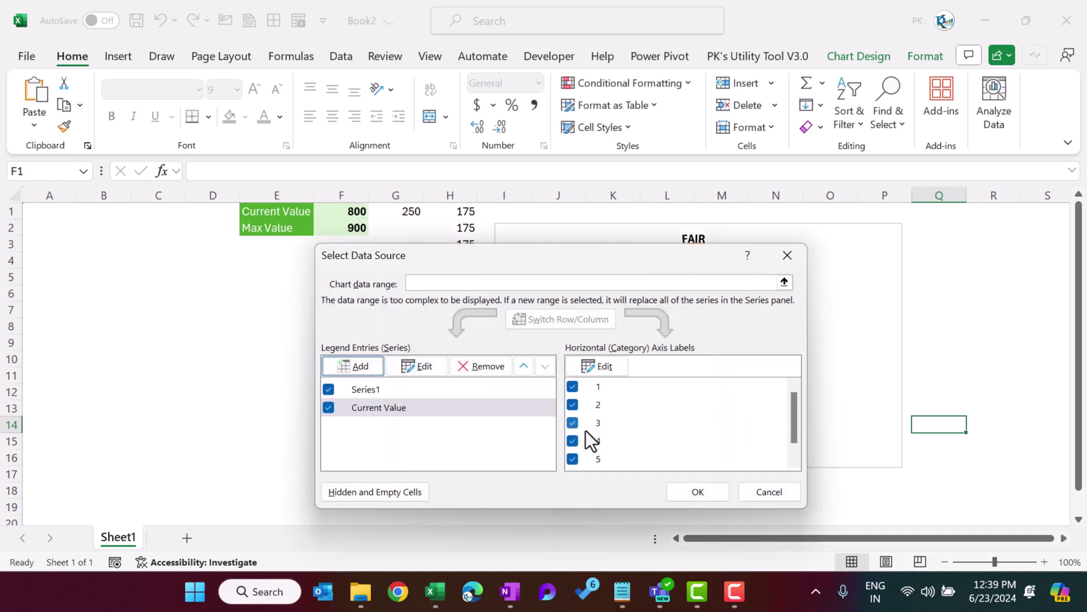
click(697, 492)
Step: Change the Current Value series' chart type to Pie
click(704, 265)
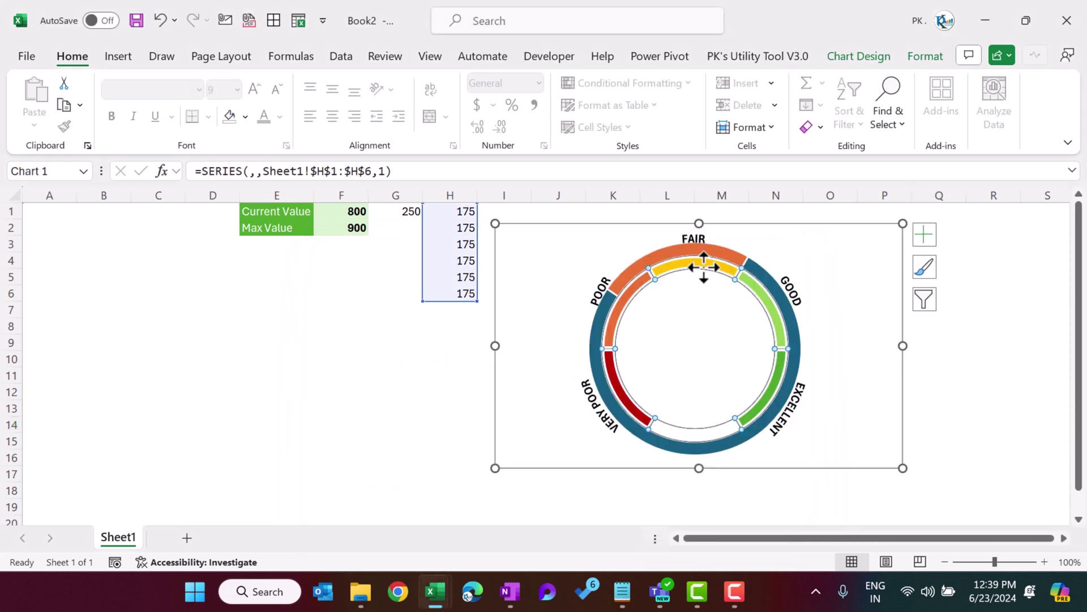
right_click(704, 265)
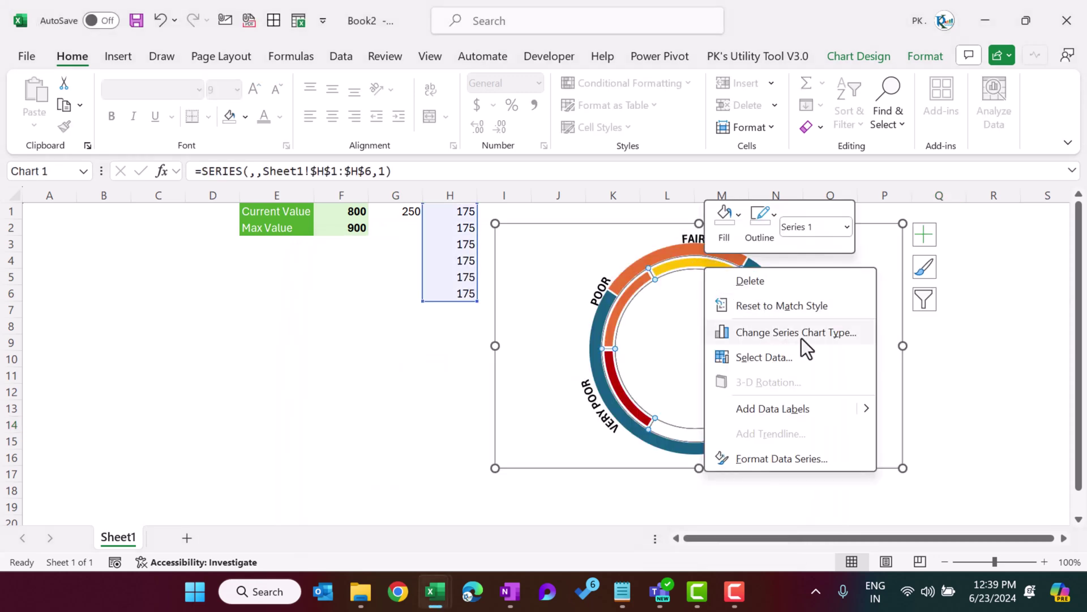
click(824, 335)
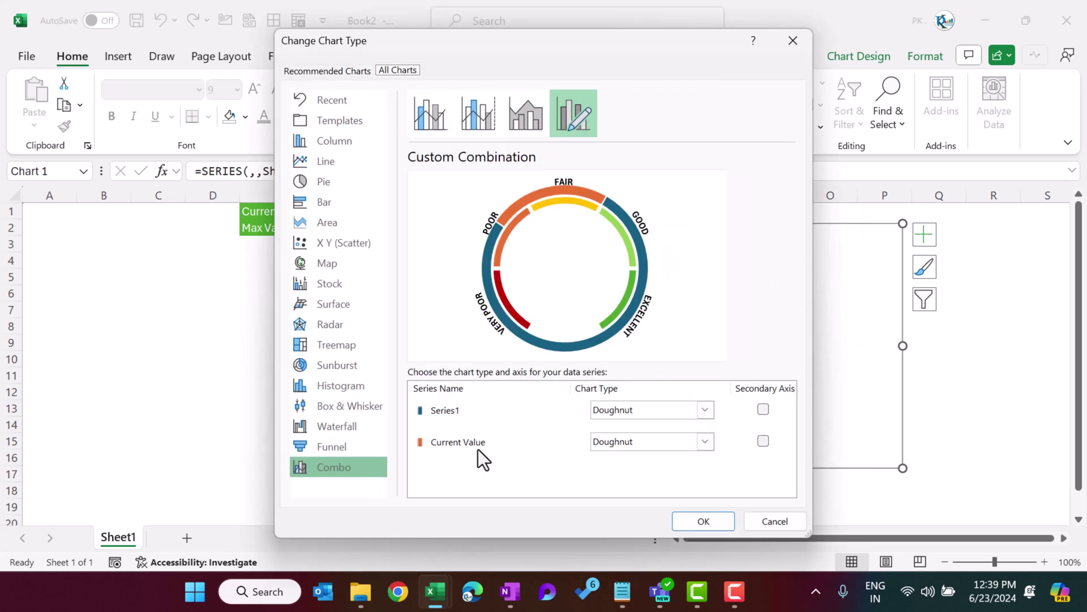
click(707, 441)
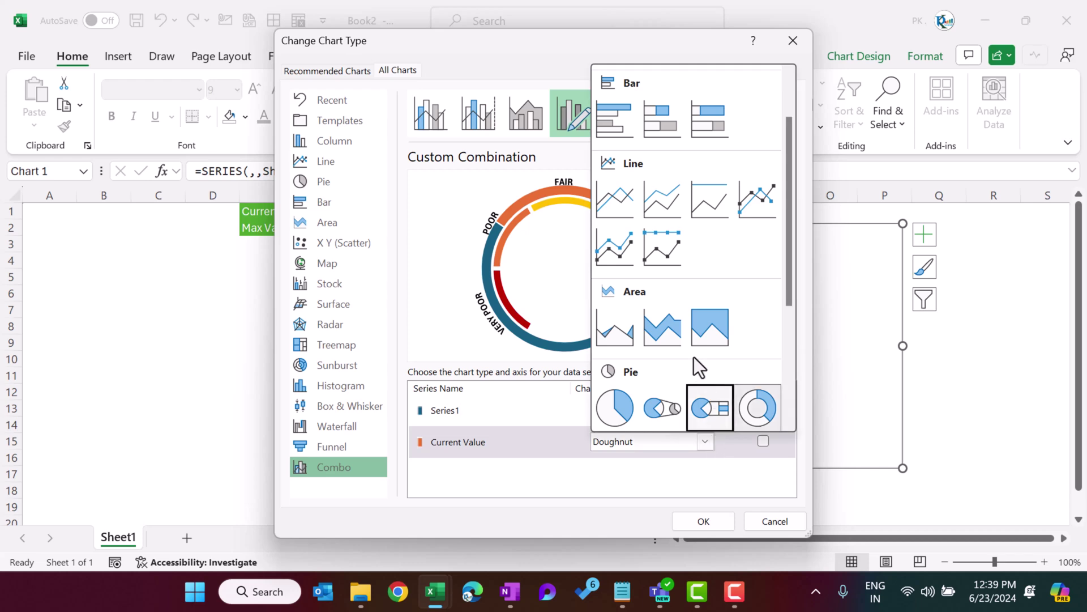
click(618, 412)
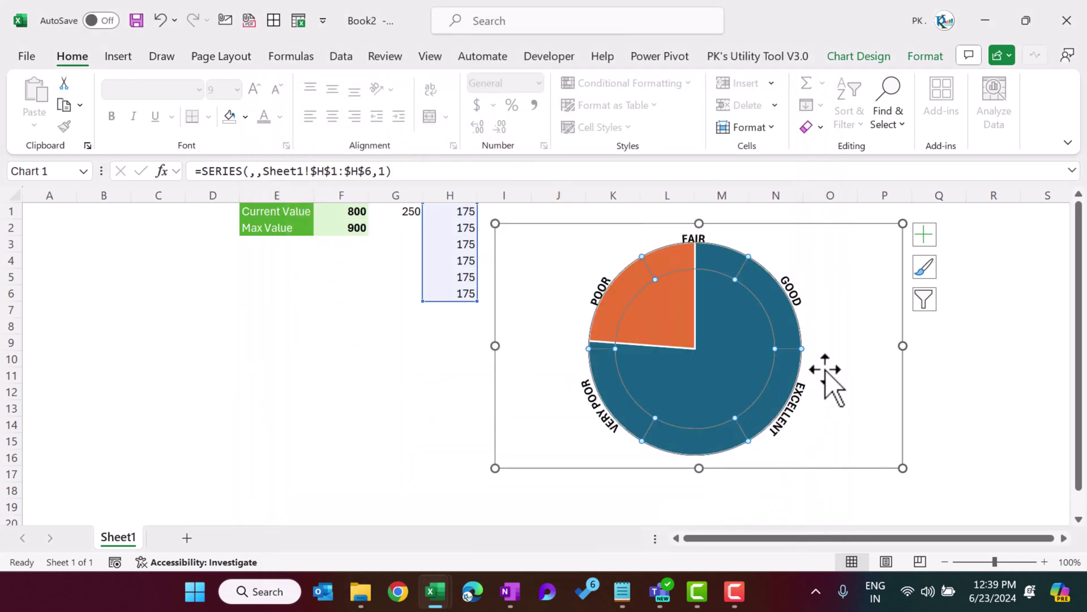
click(713, 311)
Step: Set the pie's shape outline to No Outline
click(714, 304)
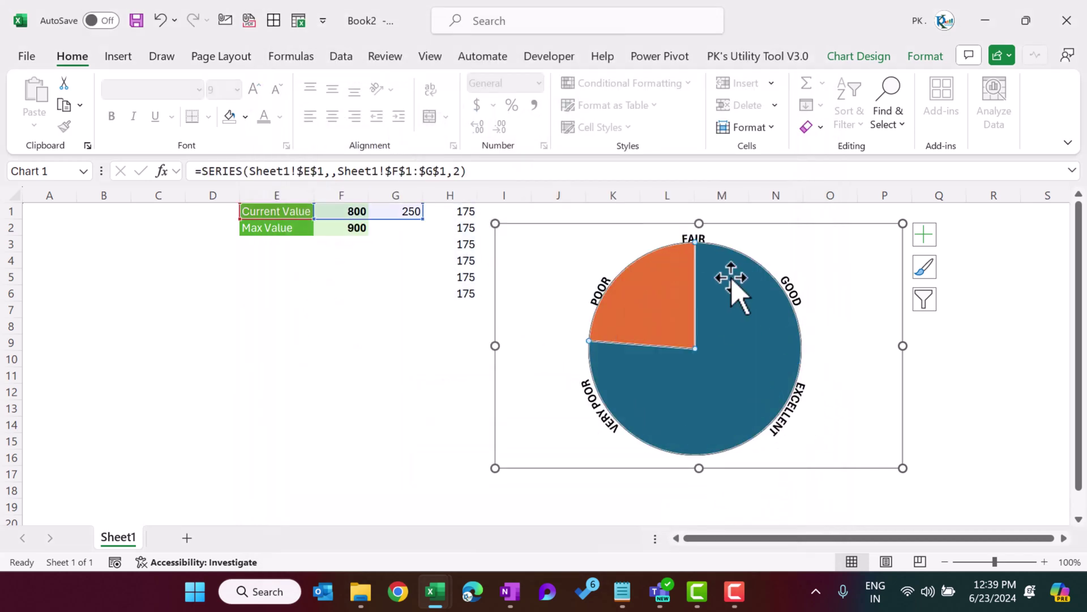
click(922, 55)
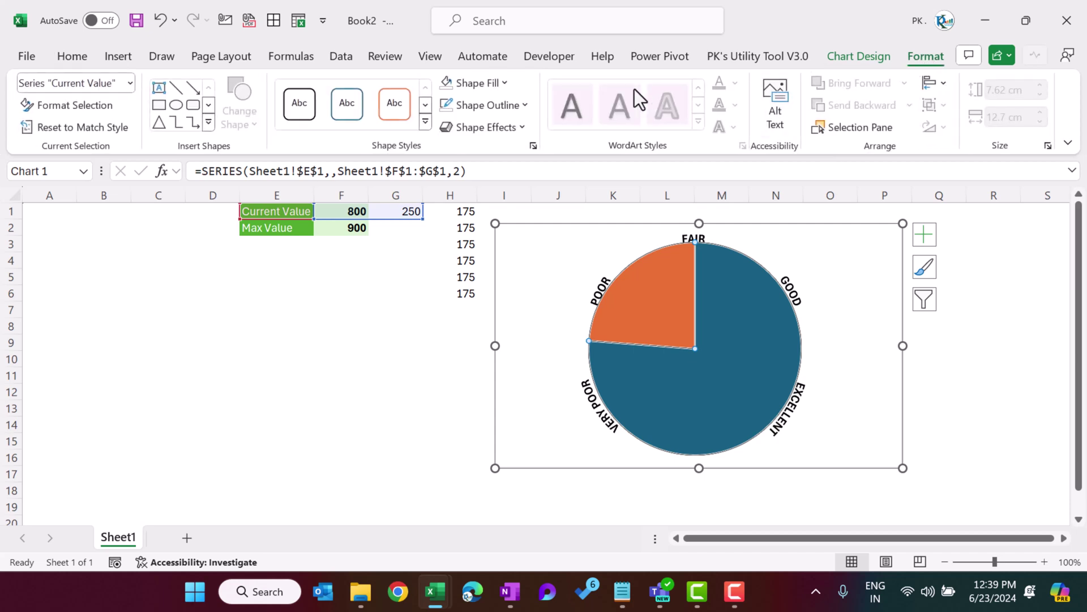
click(502, 106)
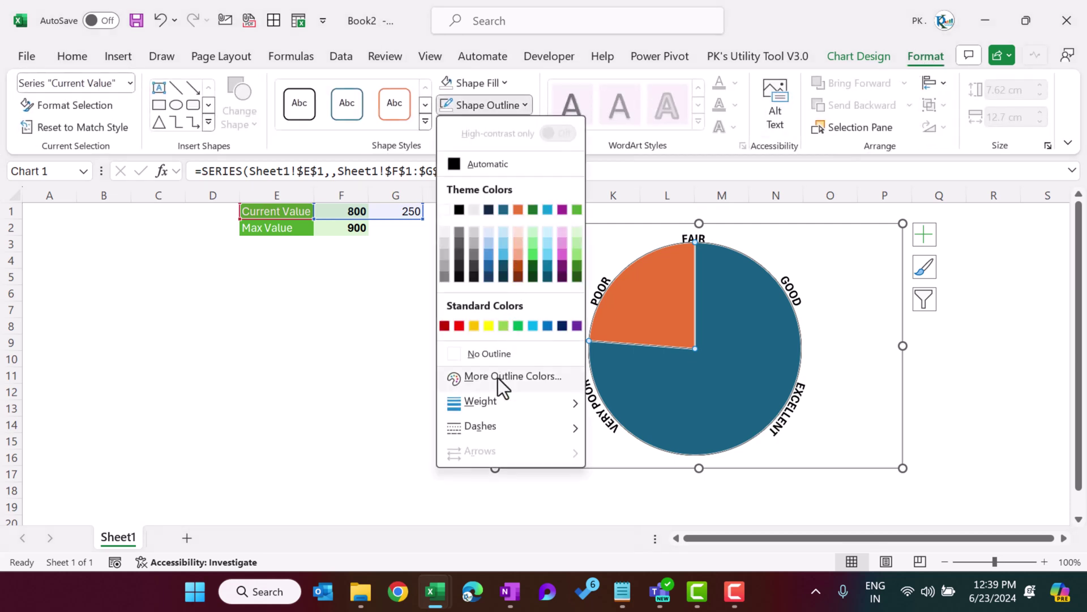
click(501, 354)
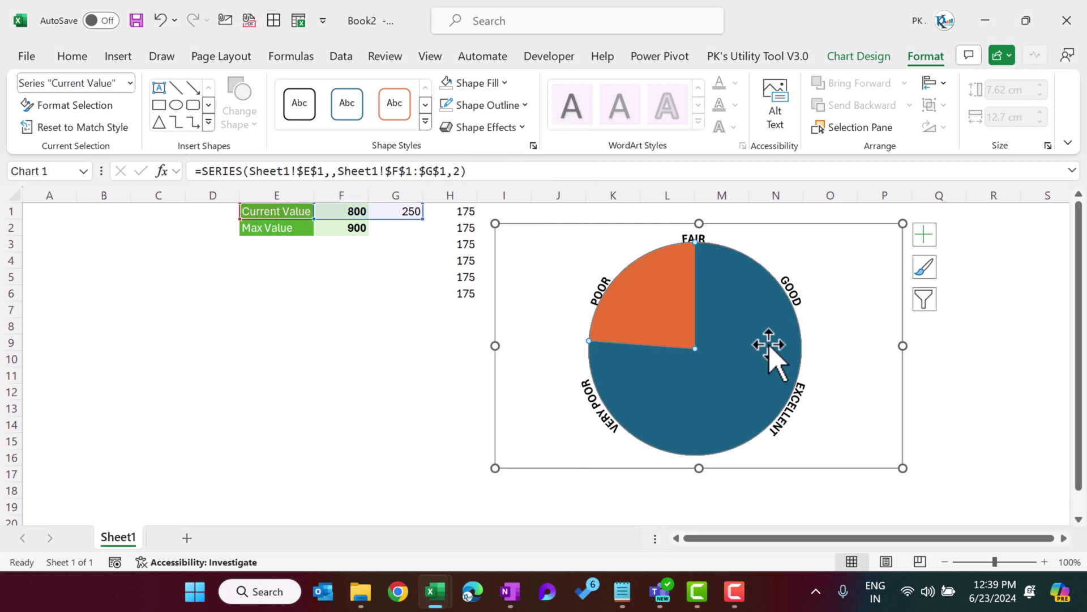
Step: Give the large 800 pie slice no fill
double_click(761, 328)
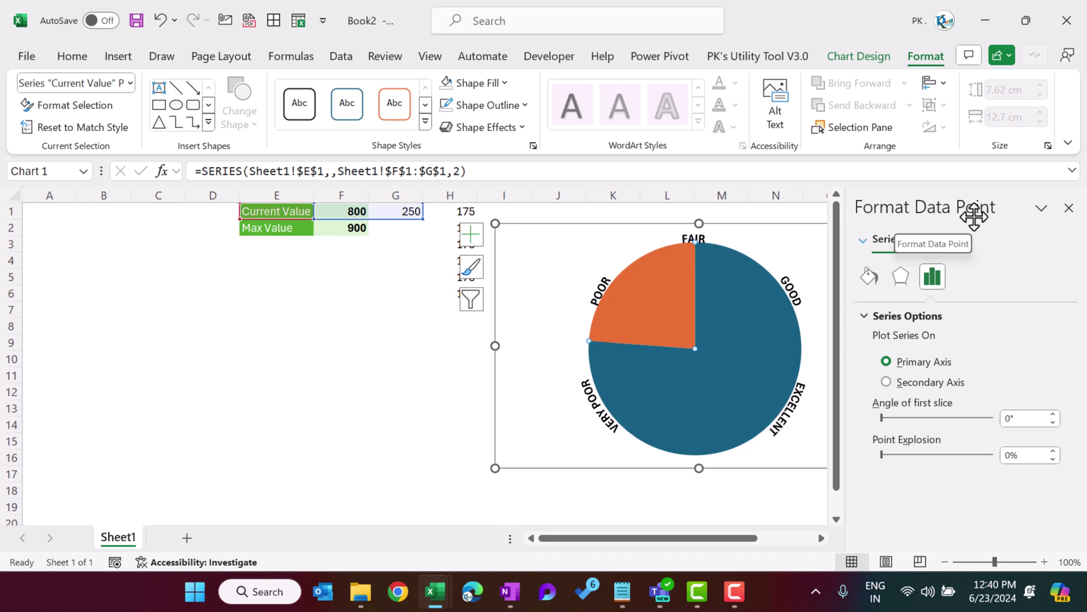
click(868, 278)
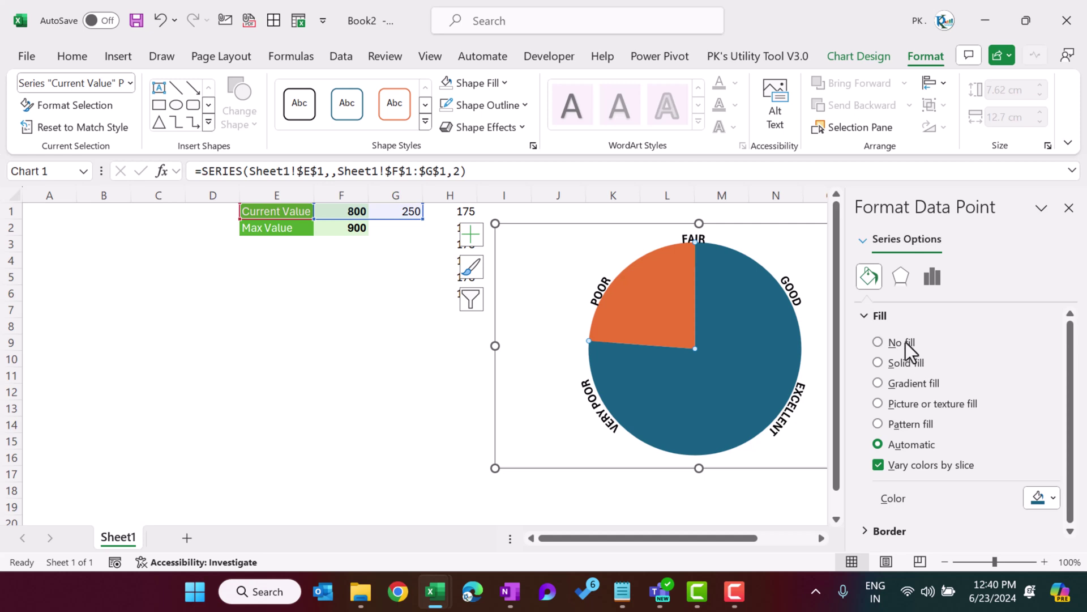
click(906, 342)
Step: Give the small slice a solid white fill with 15% transparency
click(681, 279)
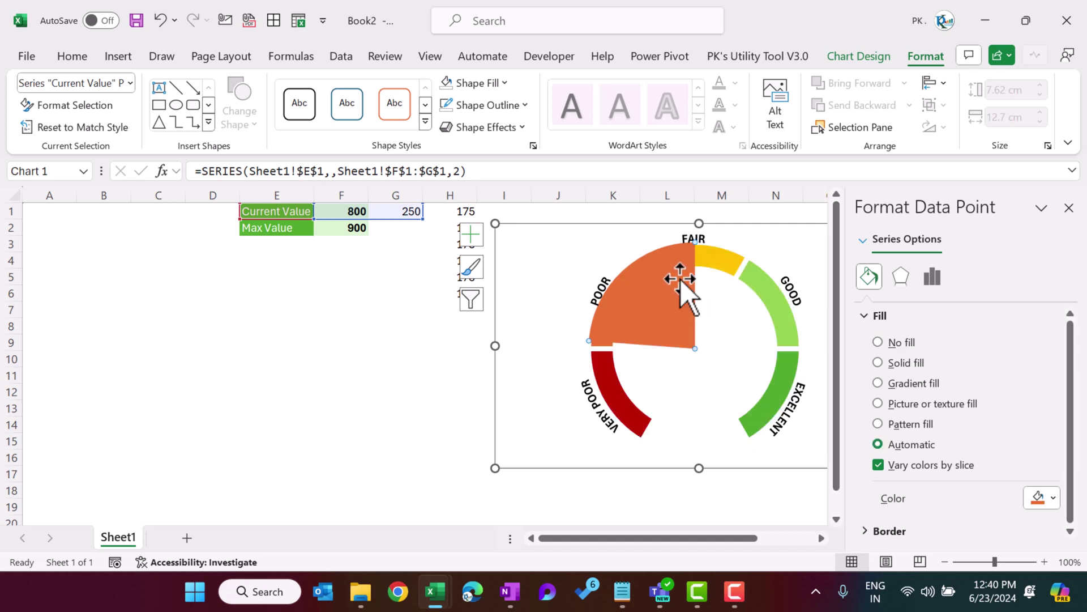
click(879, 363)
click(1047, 498)
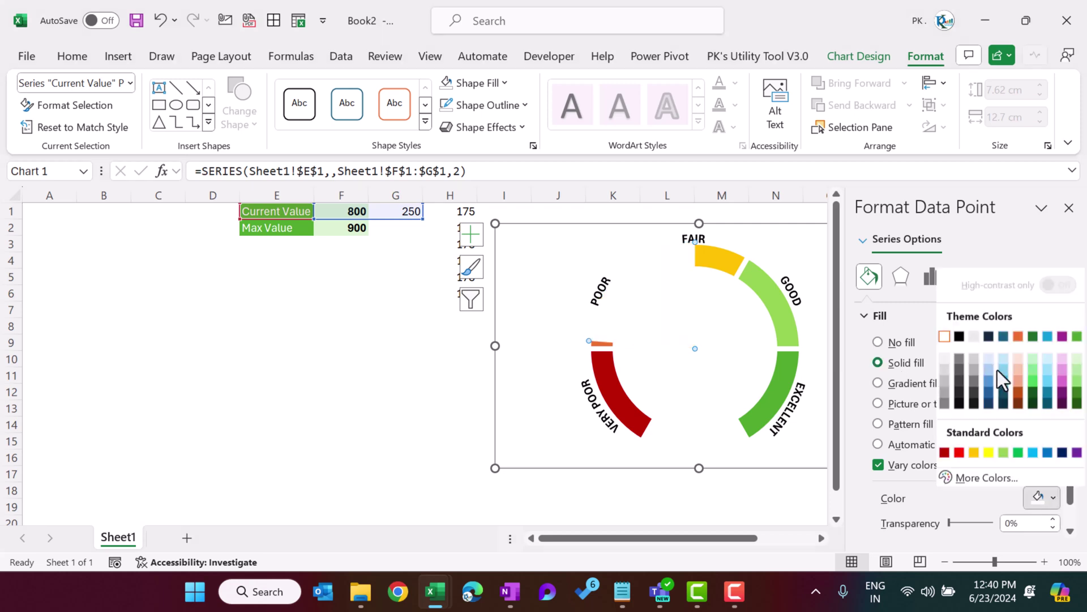
click(951, 343)
drag(1070, 347, 1070, 364)
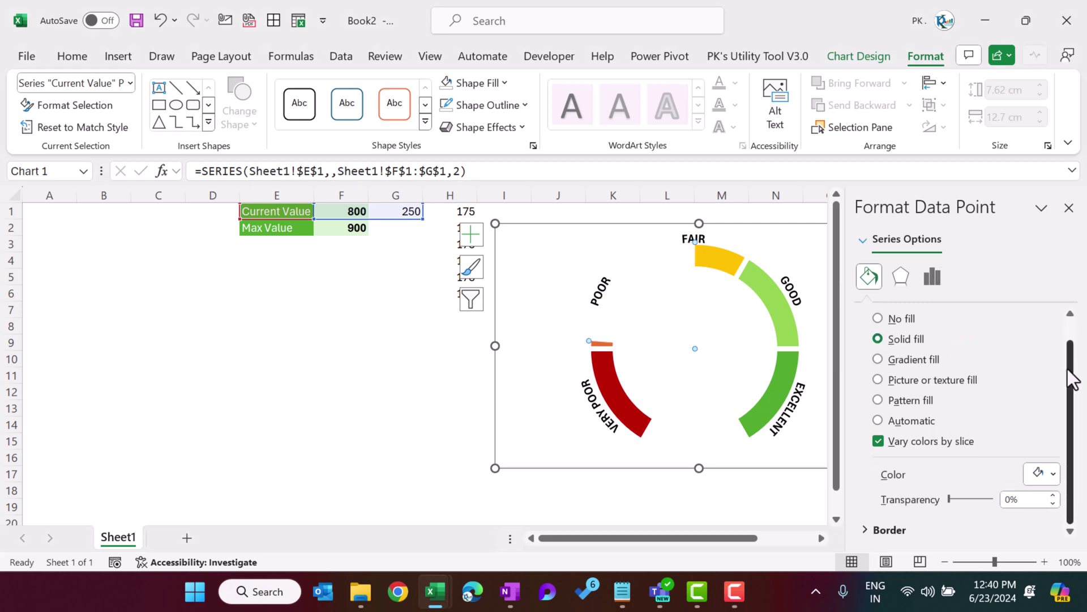
click(1029, 501)
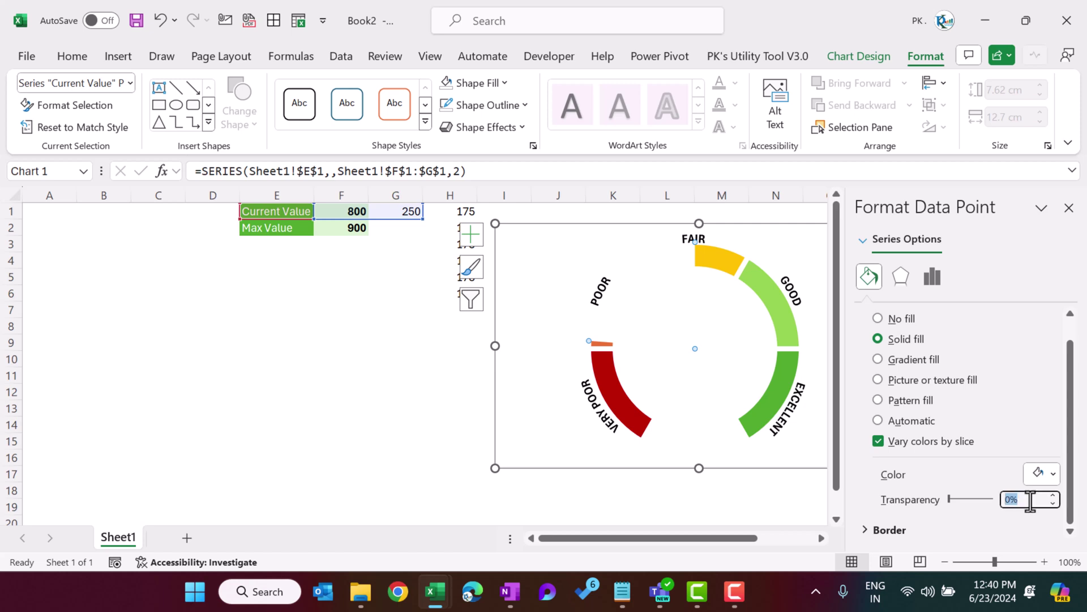
text(15)
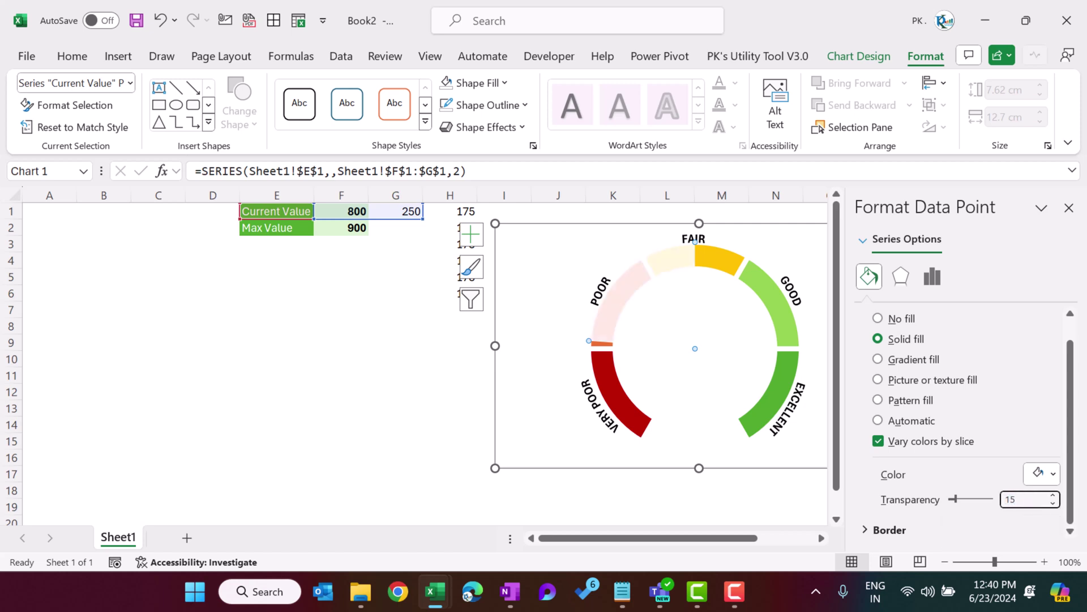
Step: Set the pie's first-slice angle to 210° and close the formatting pane
click(868, 283)
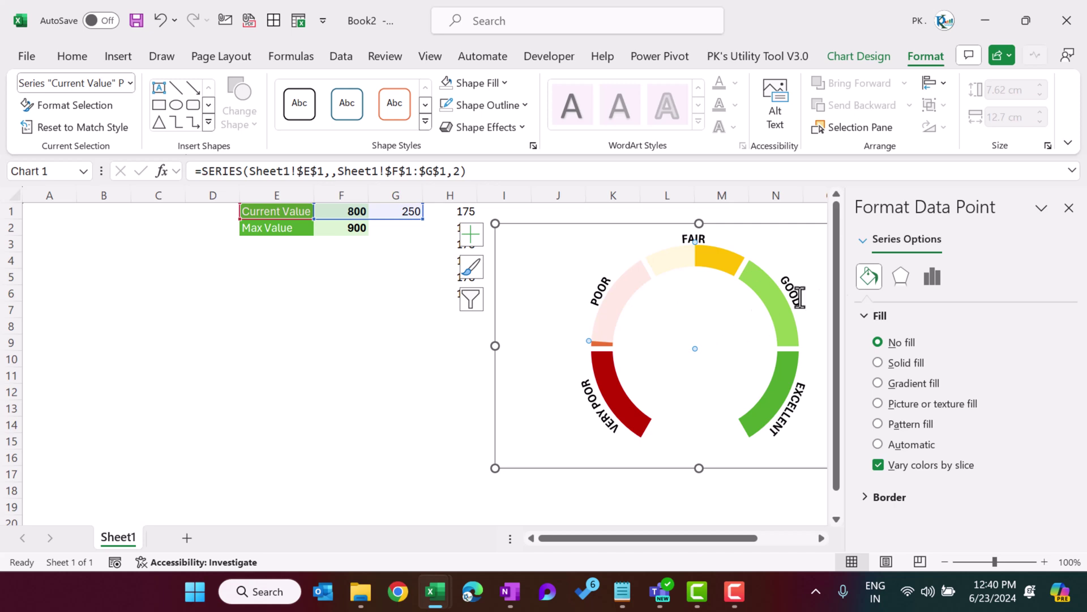
right_click(707, 300)
click(784, 489)
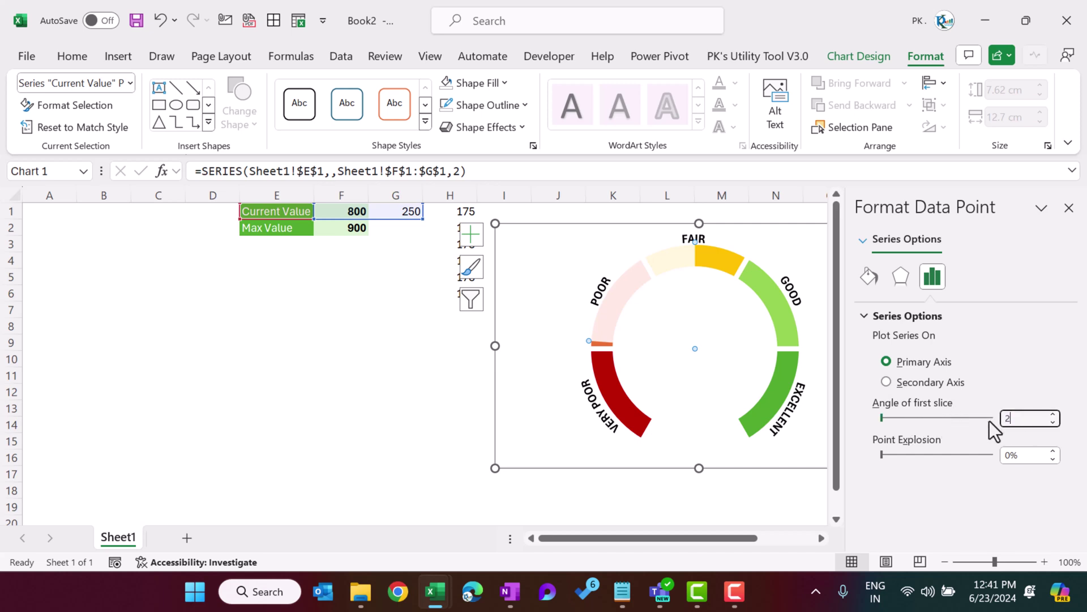
key(Return)
click(1069, 208)
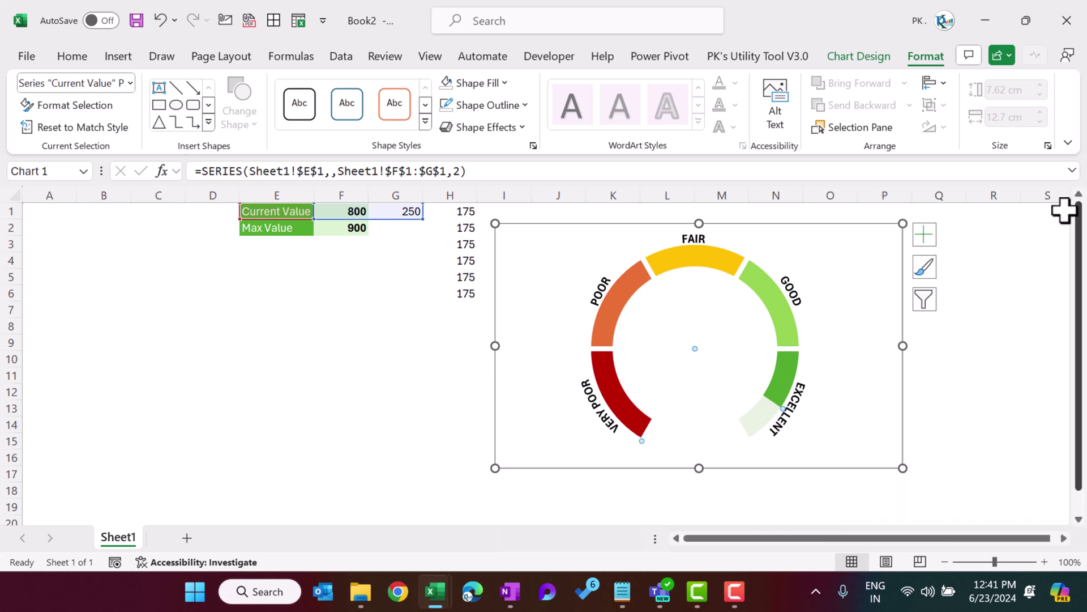
click(403, 310)
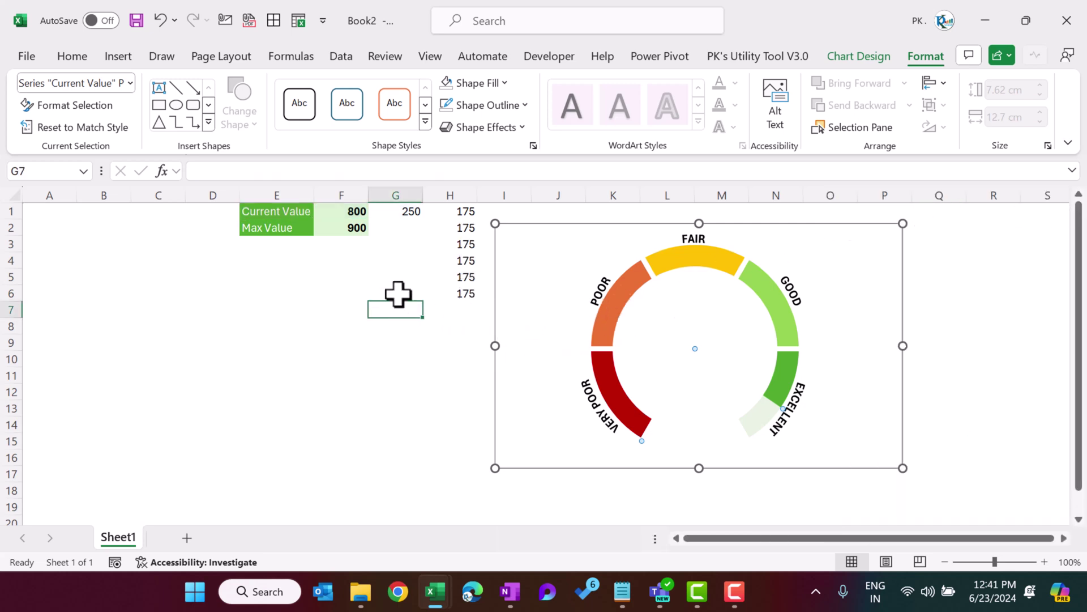
Step: Enter 200 as the current value in cell F1
click(354, 213)
text(200)
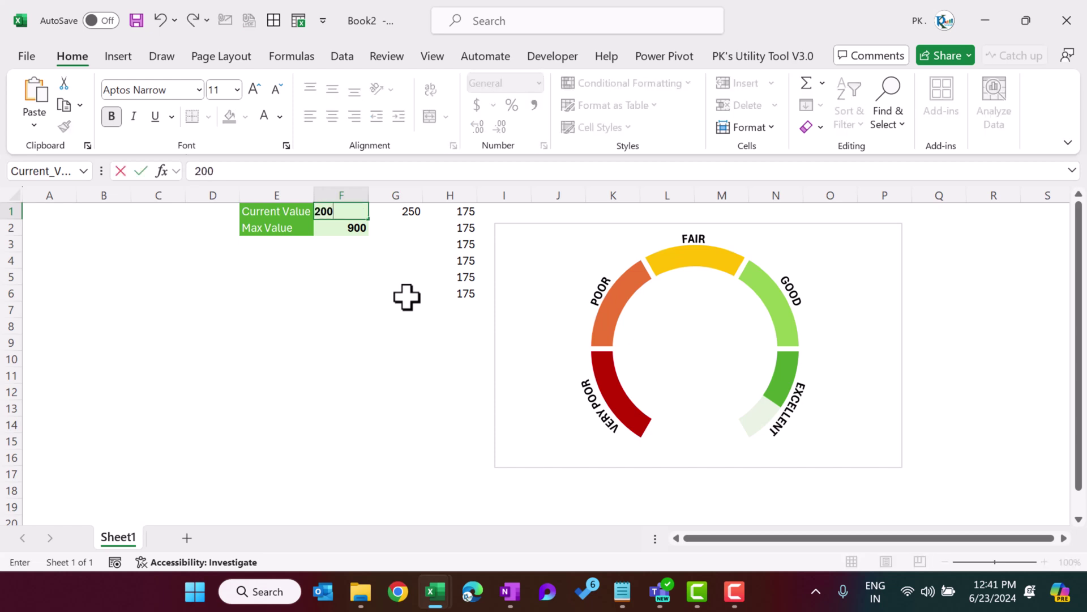
key(Return)
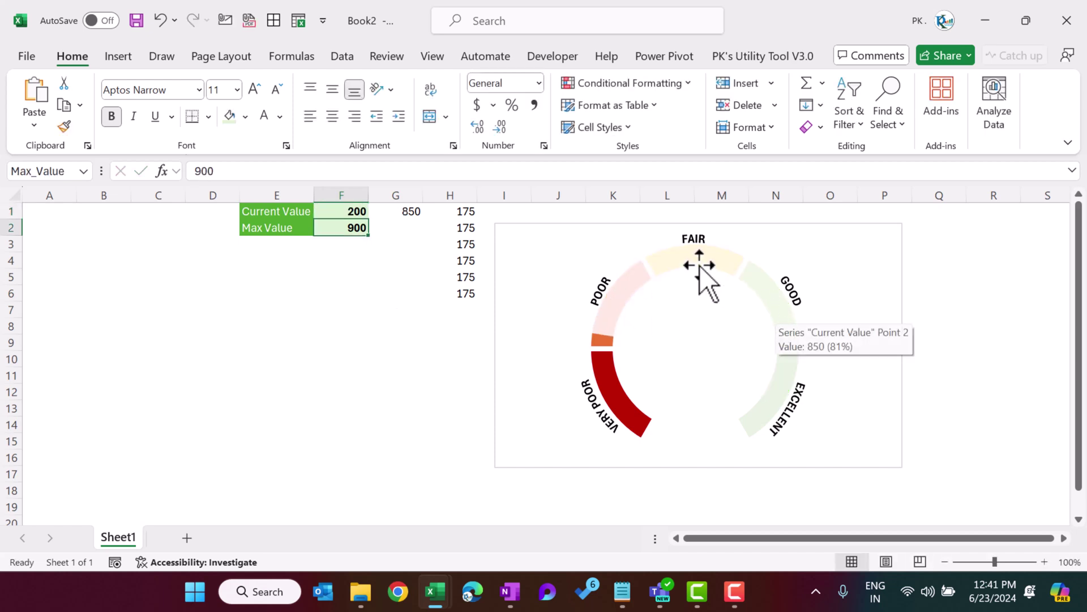
Step: Draw a text box in the gauge centre linked by formula to cell F1
click(753, 228)
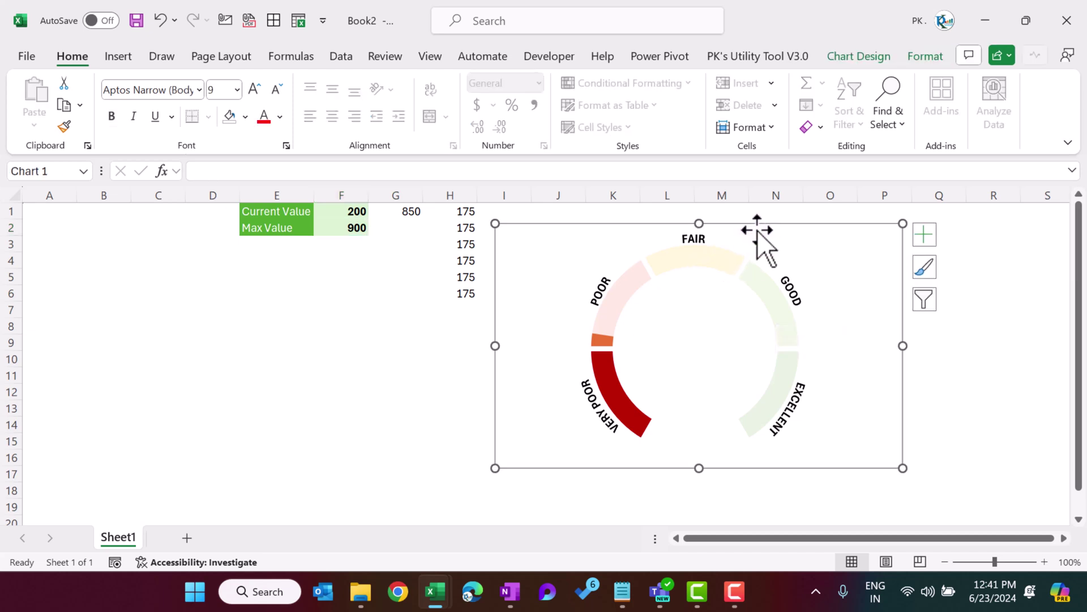
click(130, 54)
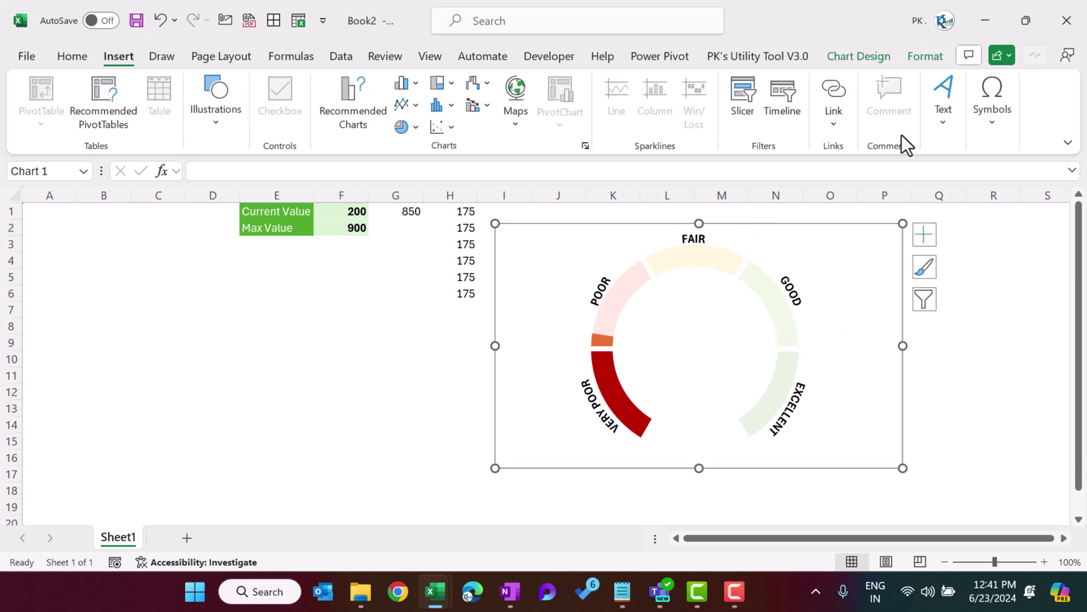
click(940, 122)
click(890, 175)
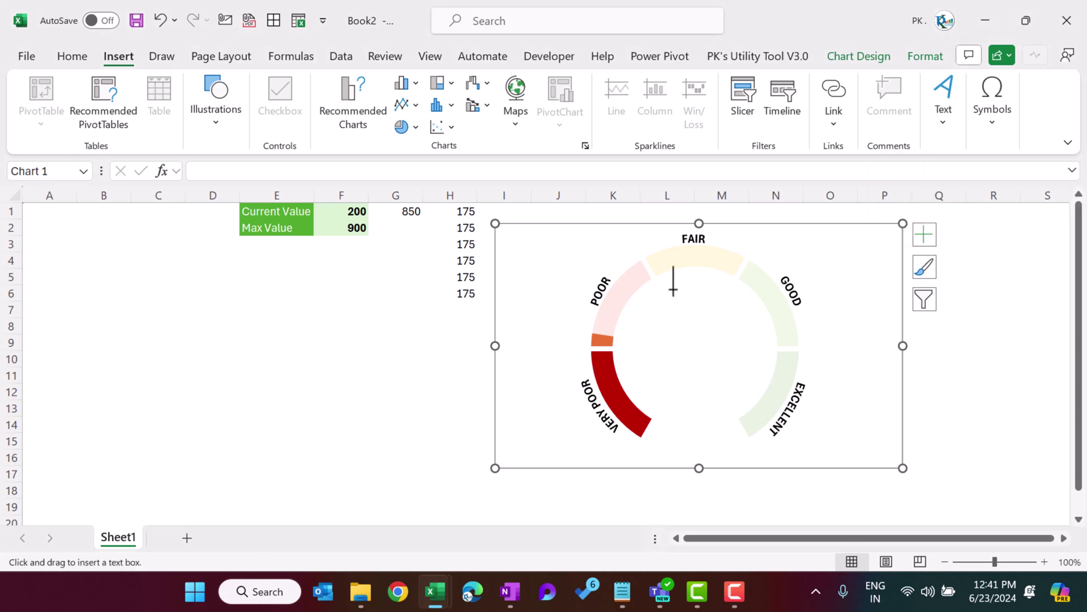
drag(727, 331, 779, 338)
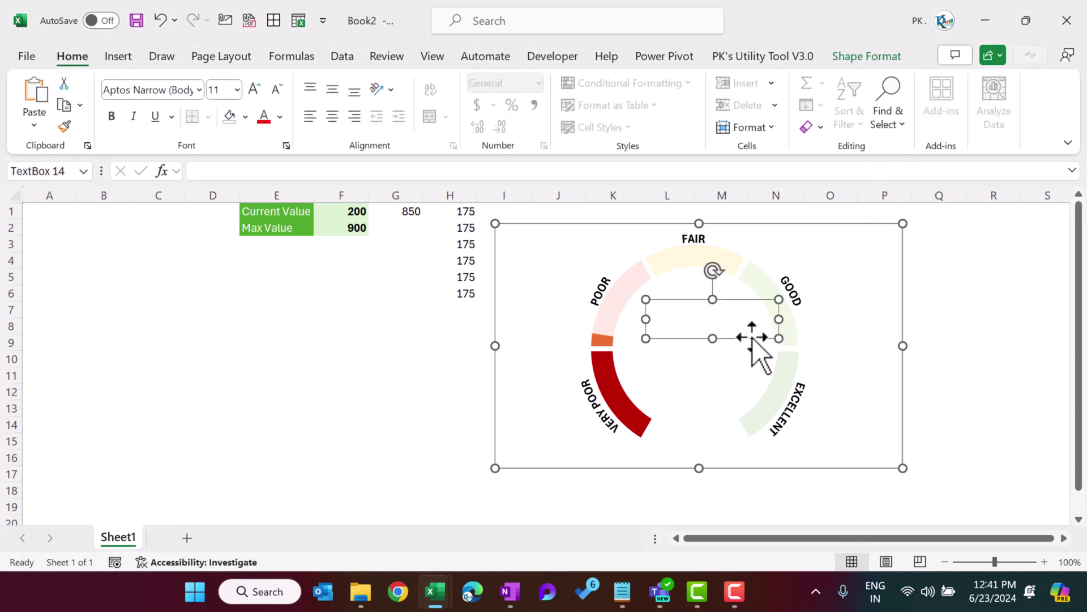
click(255, 169)
text(=)
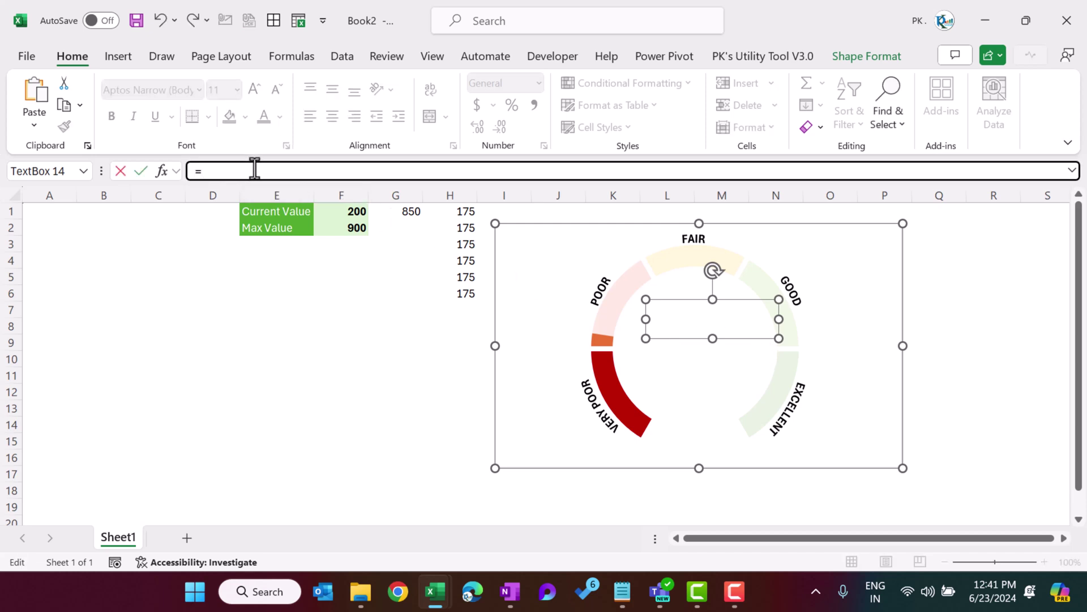
click(361, 212)
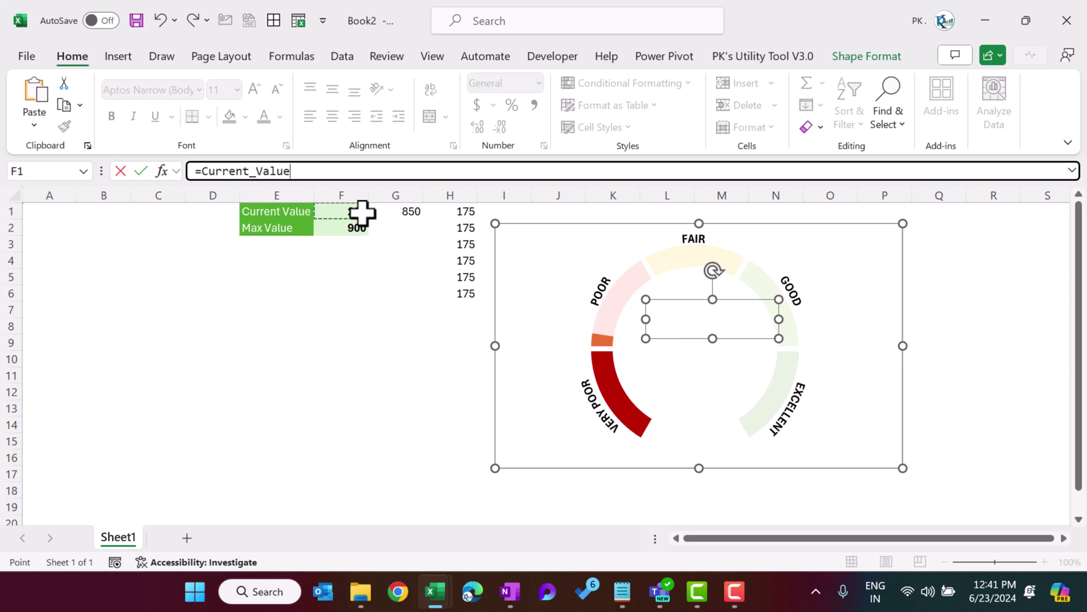
key(Return)
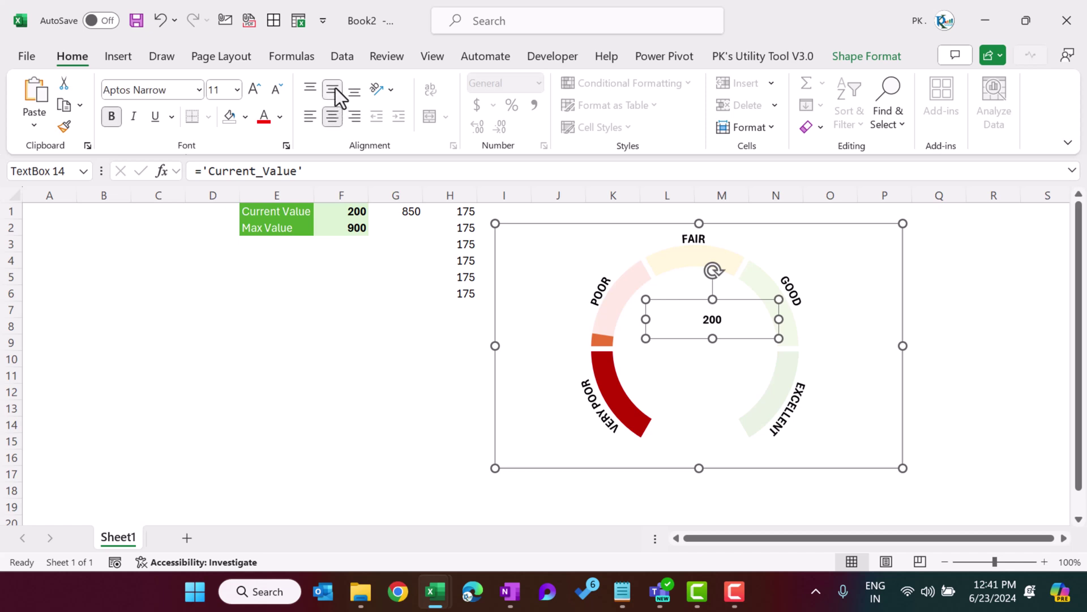
Step: Format the score in Arial Rounded MT Bold 50, resize and centre it, bold off
click(198, 90)
text(Arial Rounded MT B)
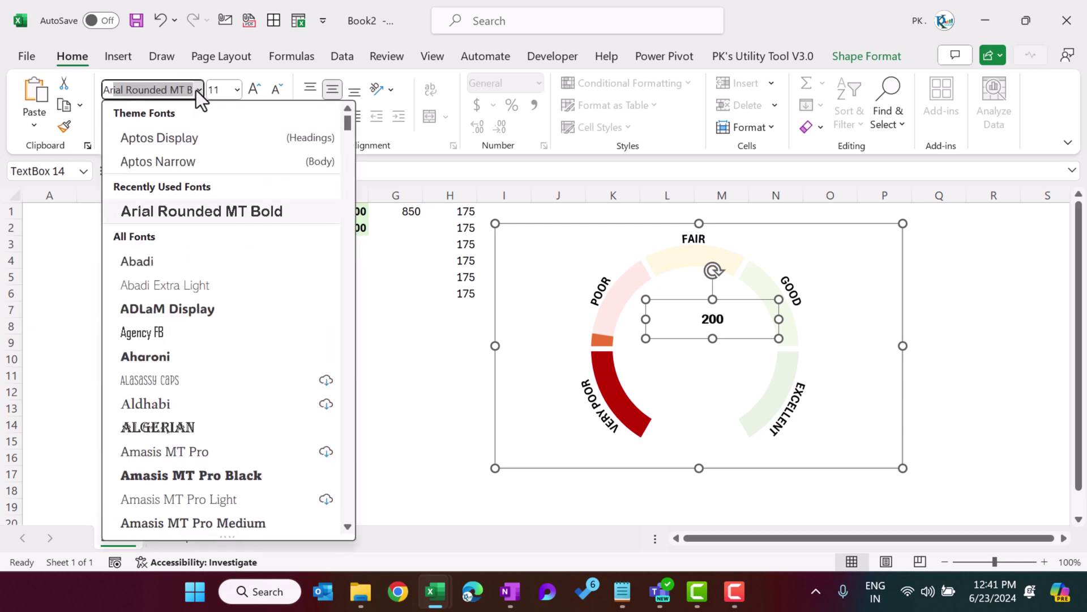
key(Return)
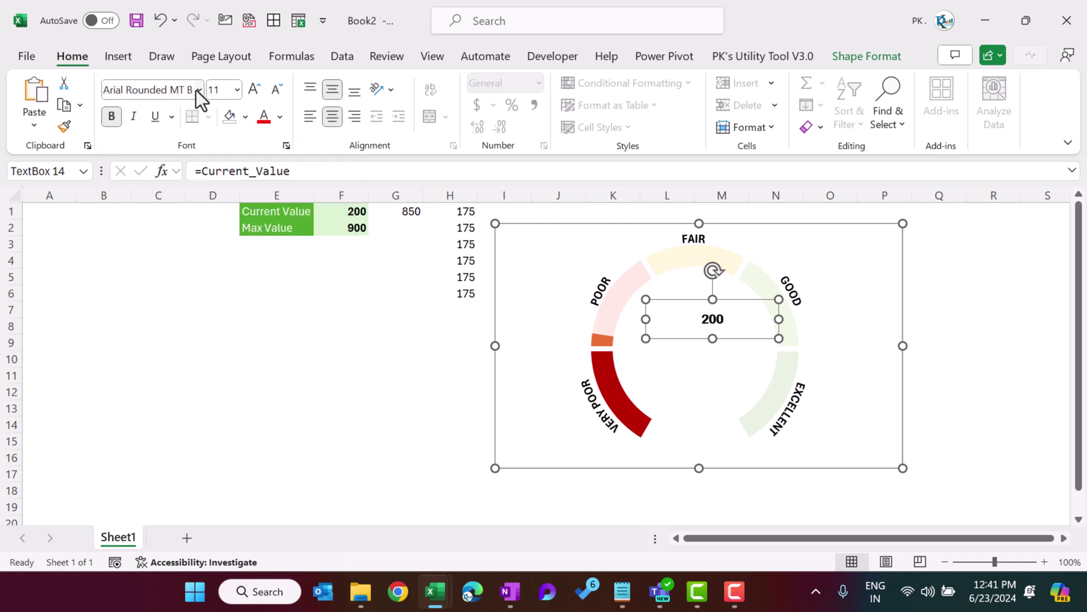
click(228, 90)
key(Return)
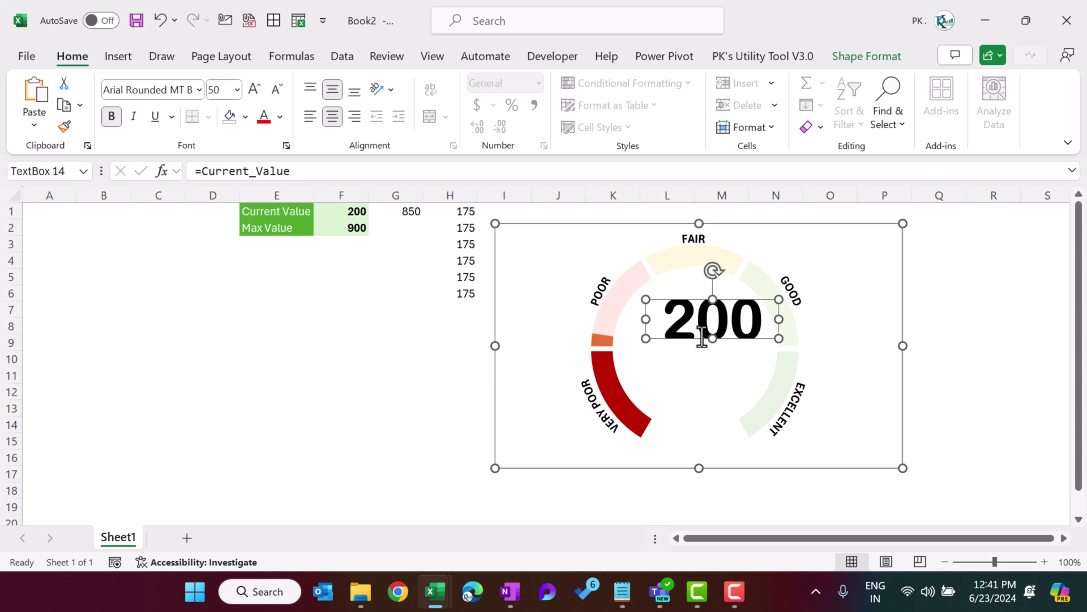
drag(713, 339, 713, 359)
drag(763, 328, 733, 356)
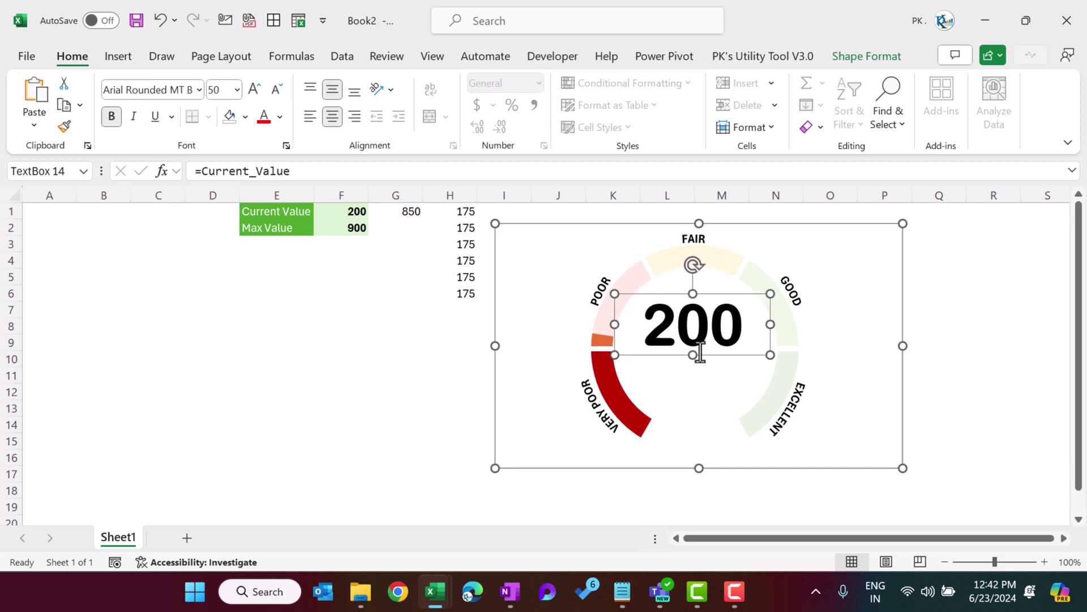
click(114, 119)
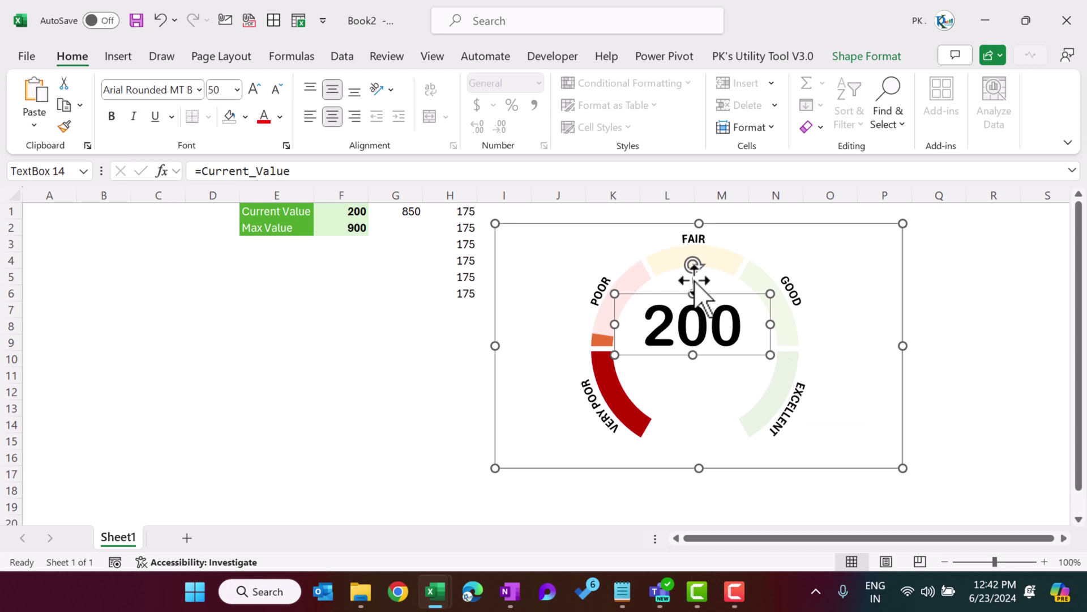
click(624, 231)
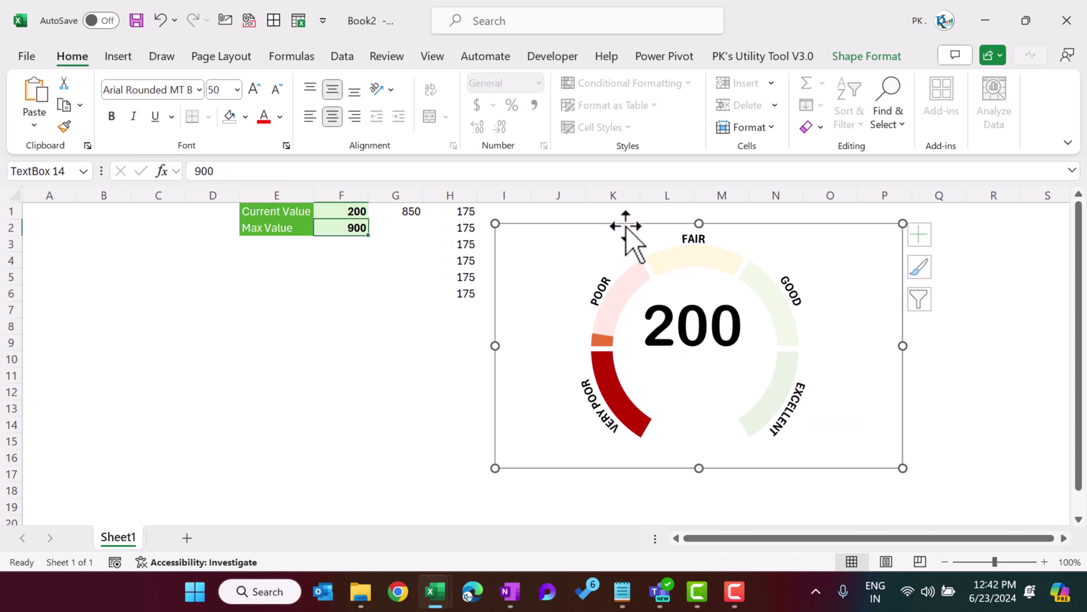
click(119, 56)
Step: Add a bold 'Credit Rating Scale' caption, centred both ways, just under the score
click(958, 129)
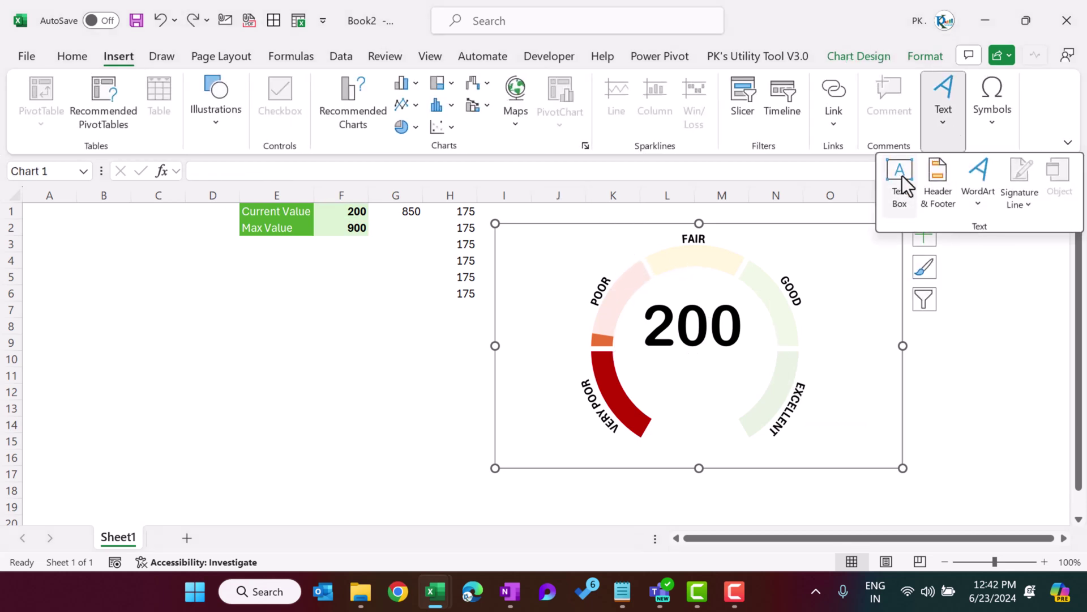
click(903, 176)
drag(644, 365, 778, 386)
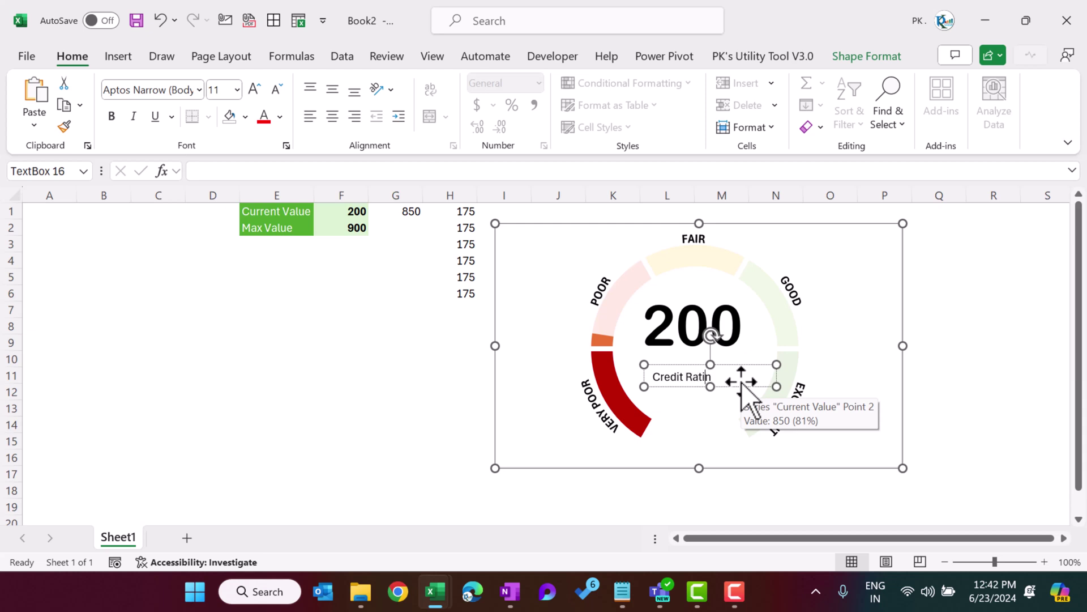
text(Credit Rating Scale)
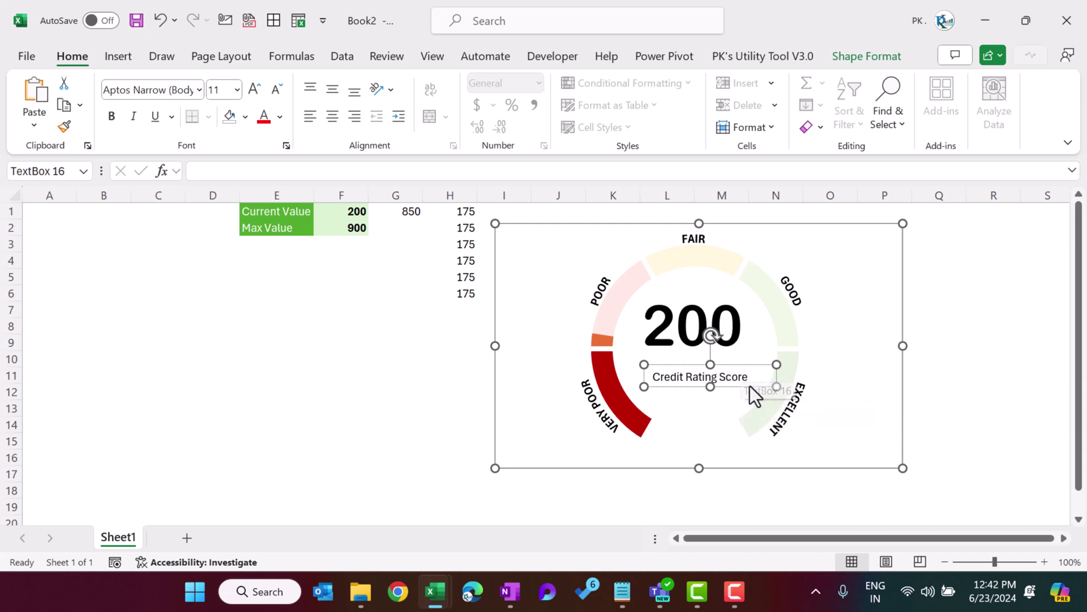
click(737, 386)
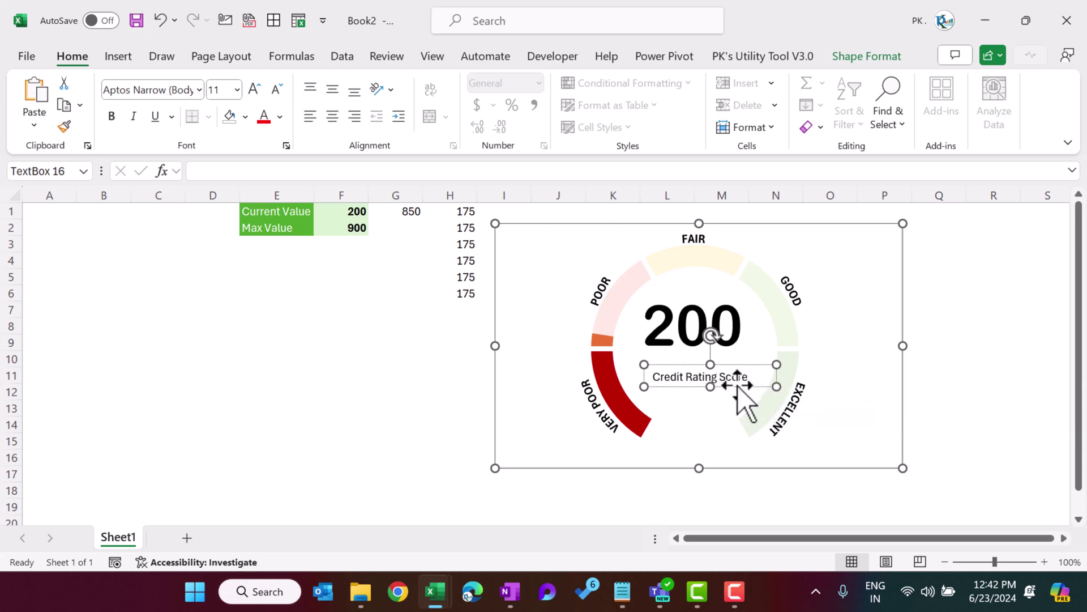
click(332, 116)
click(333, 91)
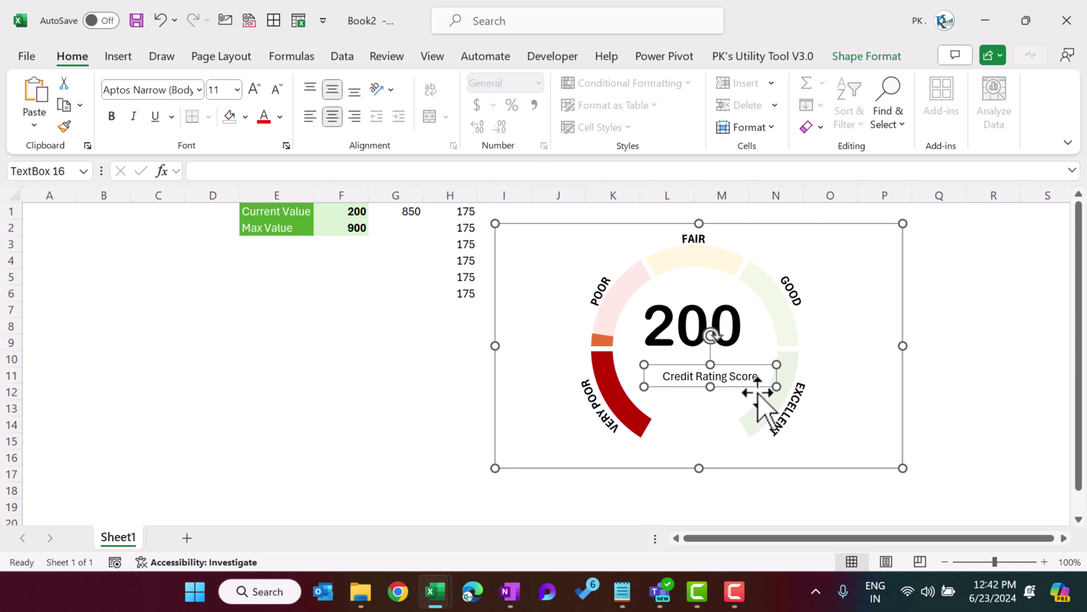
drag(753, 387, 739, 377)
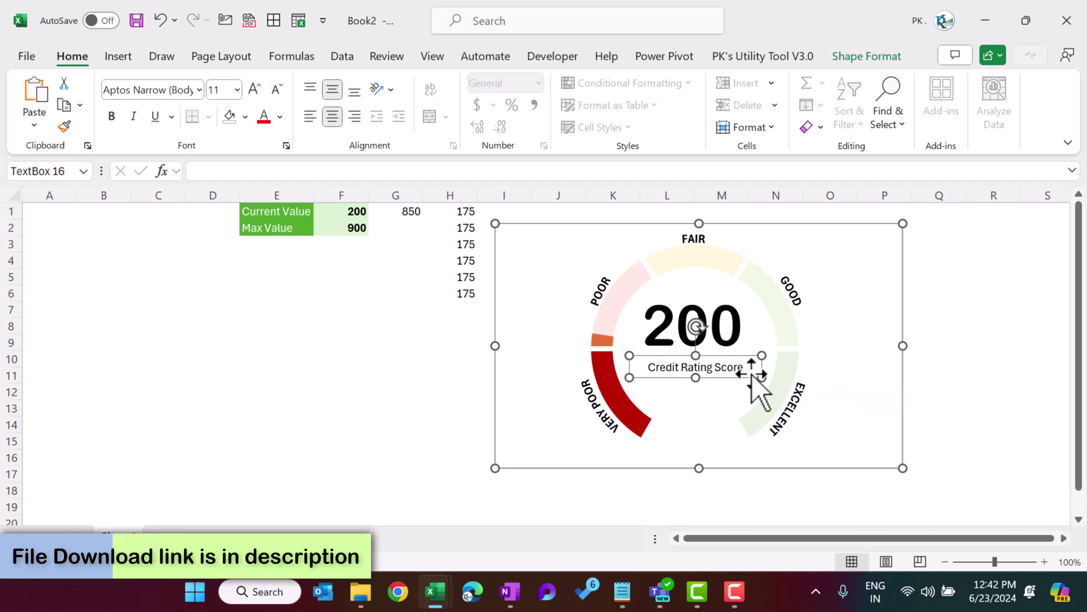
click(112, 116)
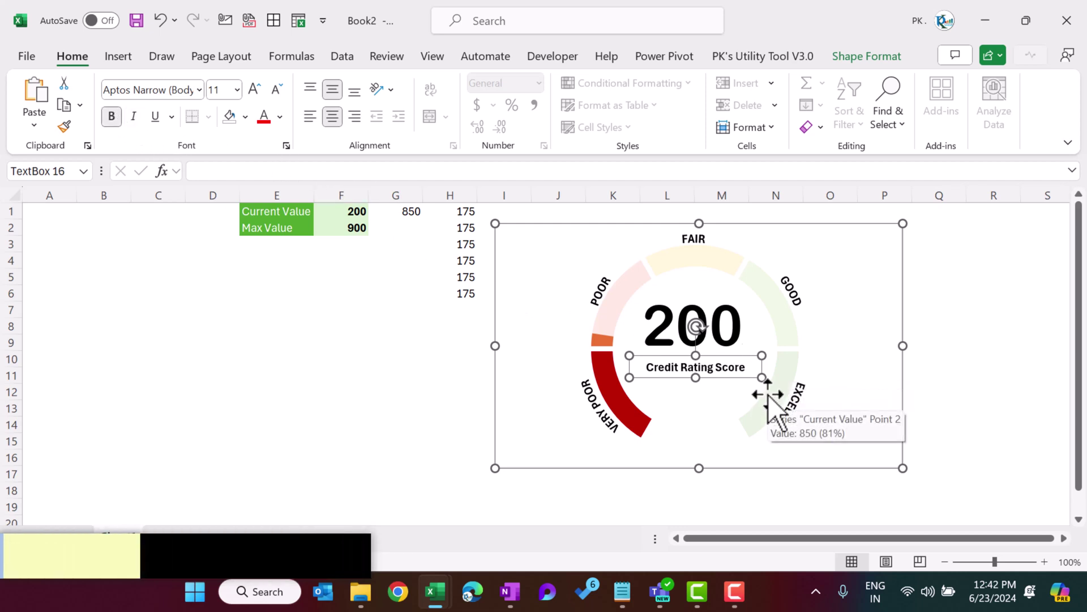
Step: Duplicate the caption and place the copy directly beneath it
key(ctrl+d)
drag(753, 383, 736, 396)
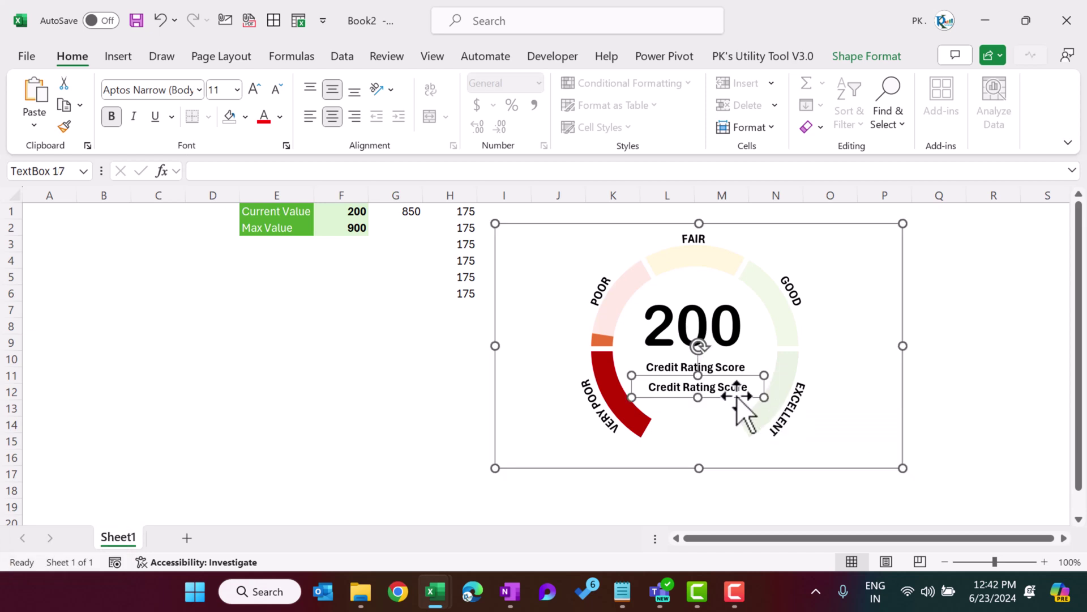
click(404, 224)
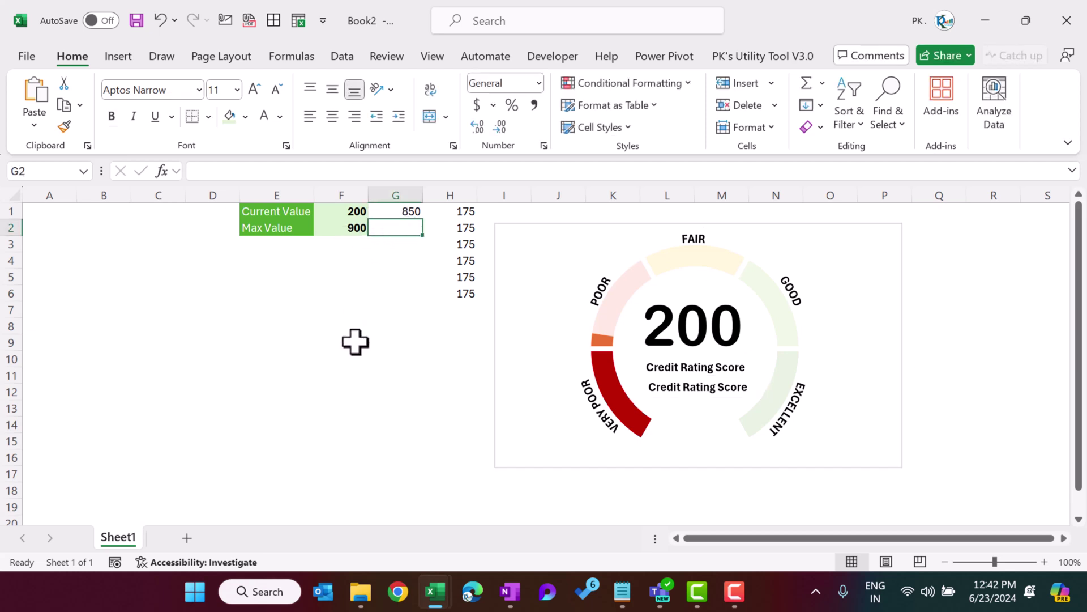
Step: Enter ="Out of "&TEXT(Max_Value,"0") in G2 so it reads Out of 900
text(="Out of)
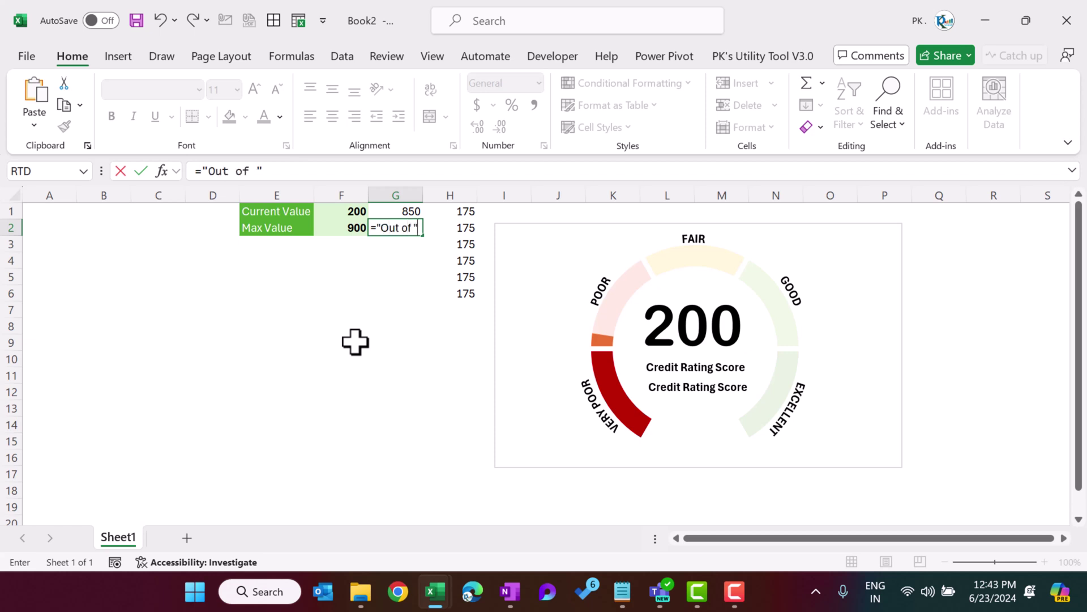
text("&TEXT()
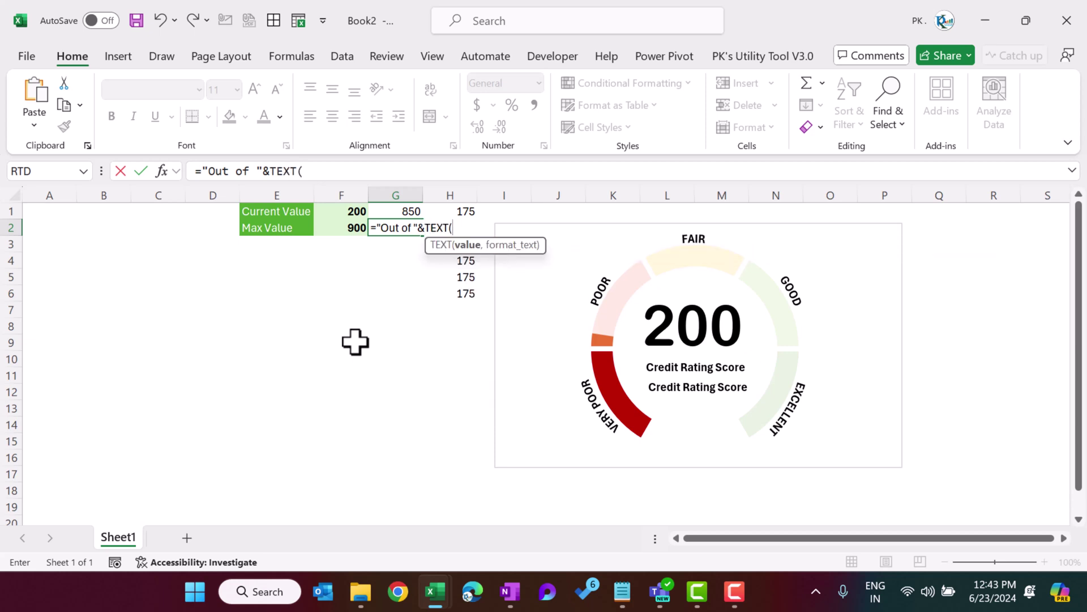
key(Left)
text(,)
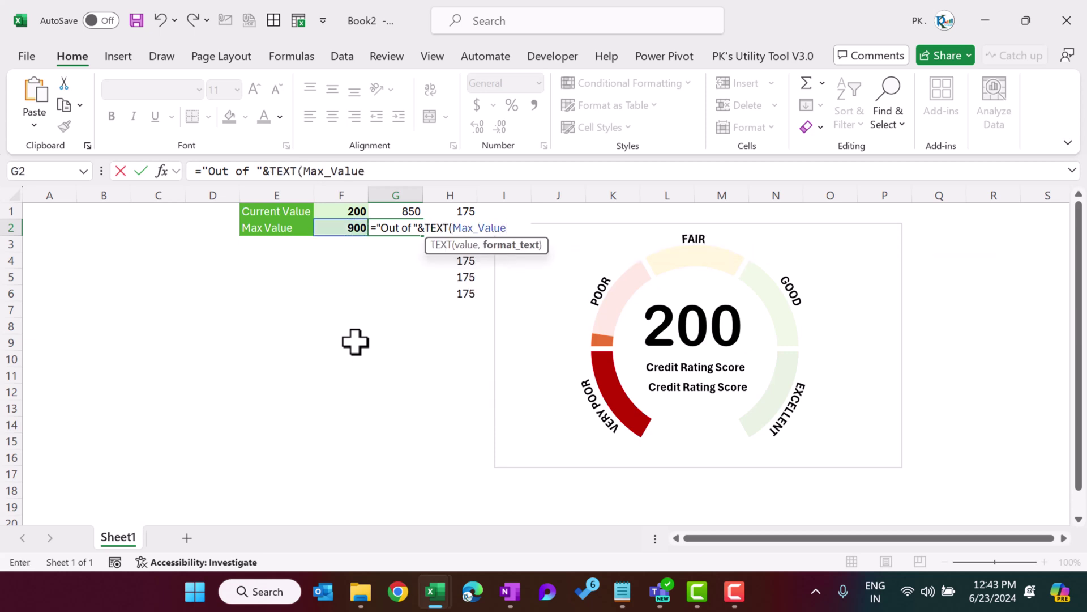
text("0"))
key(Return)
click(401, 228)
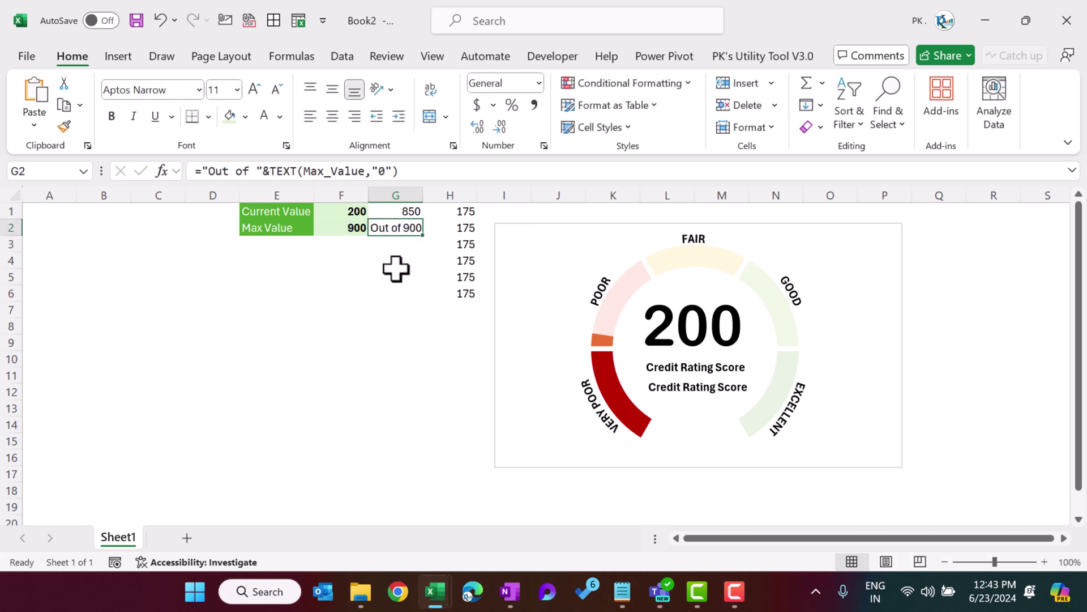
click(355, 228)
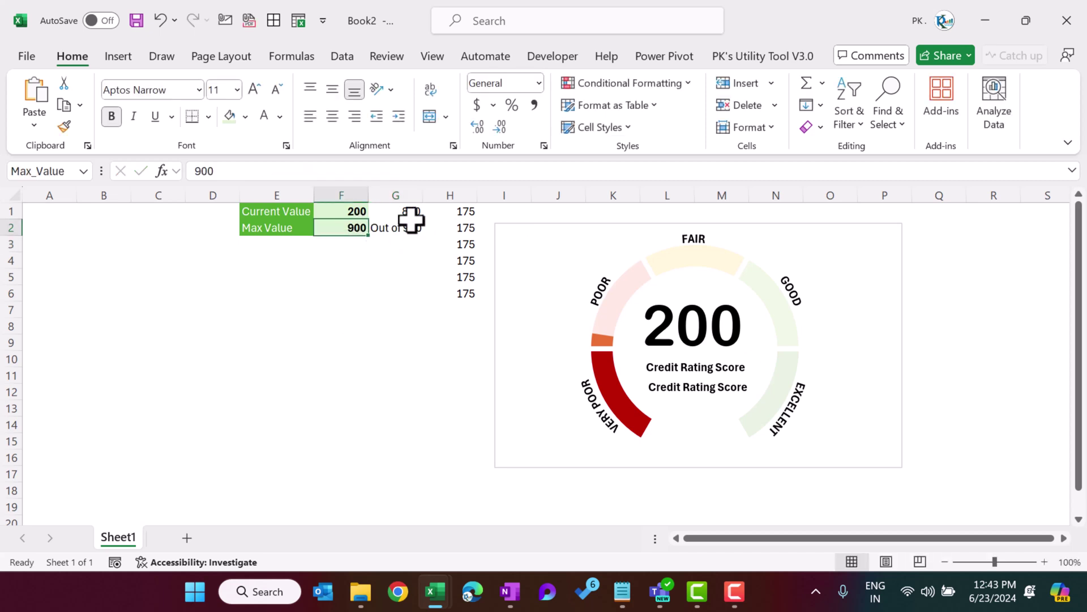
Step: Link the second caption to =G2 and make it bold and larger
click(699, 388)
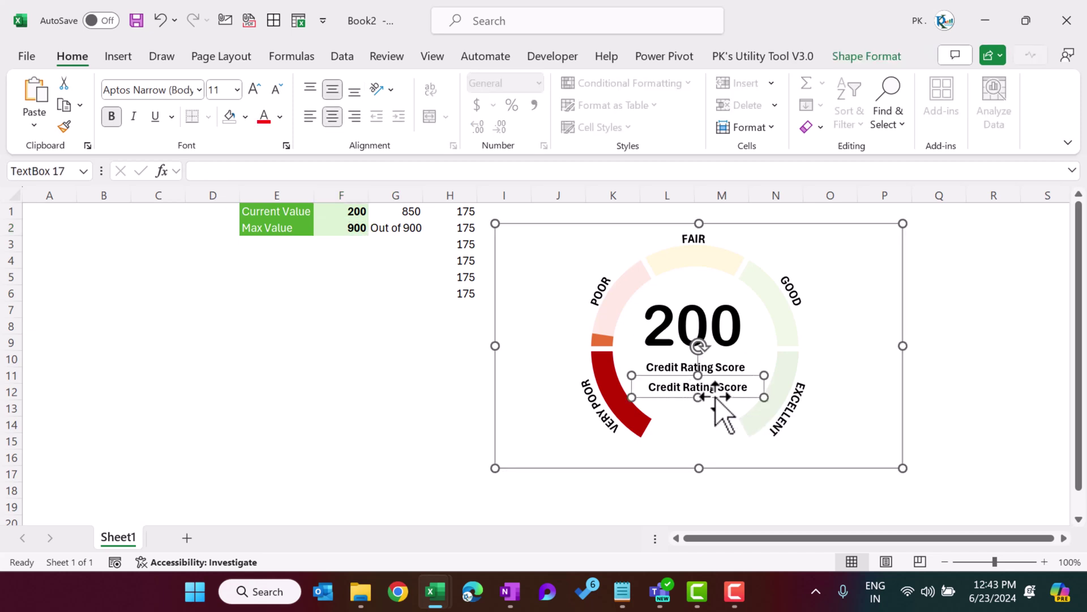
click(349, 170)
text(=)
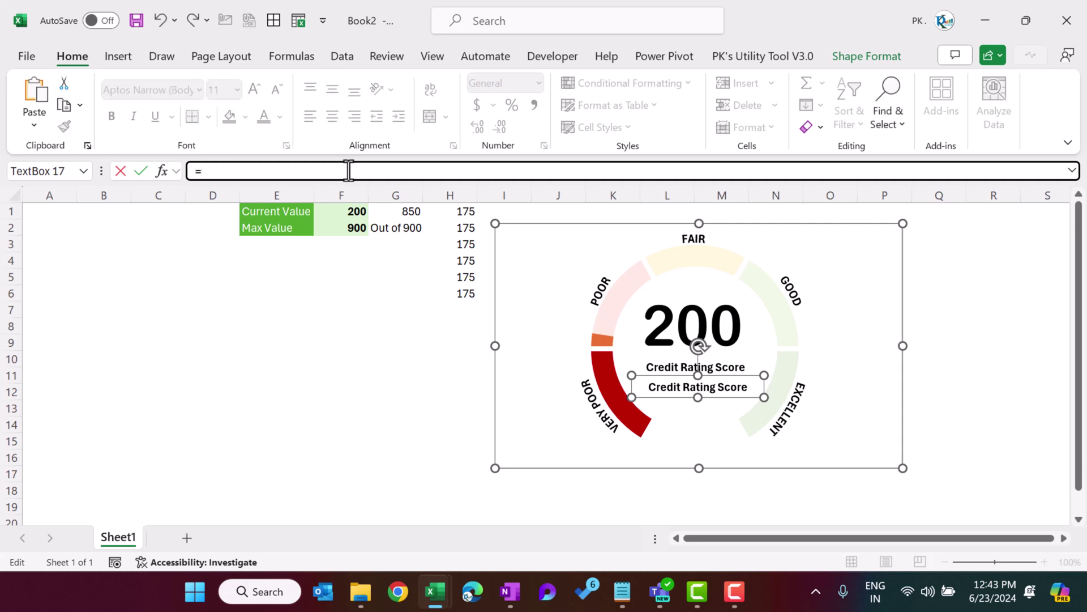
click(401, 228)
key(Return)
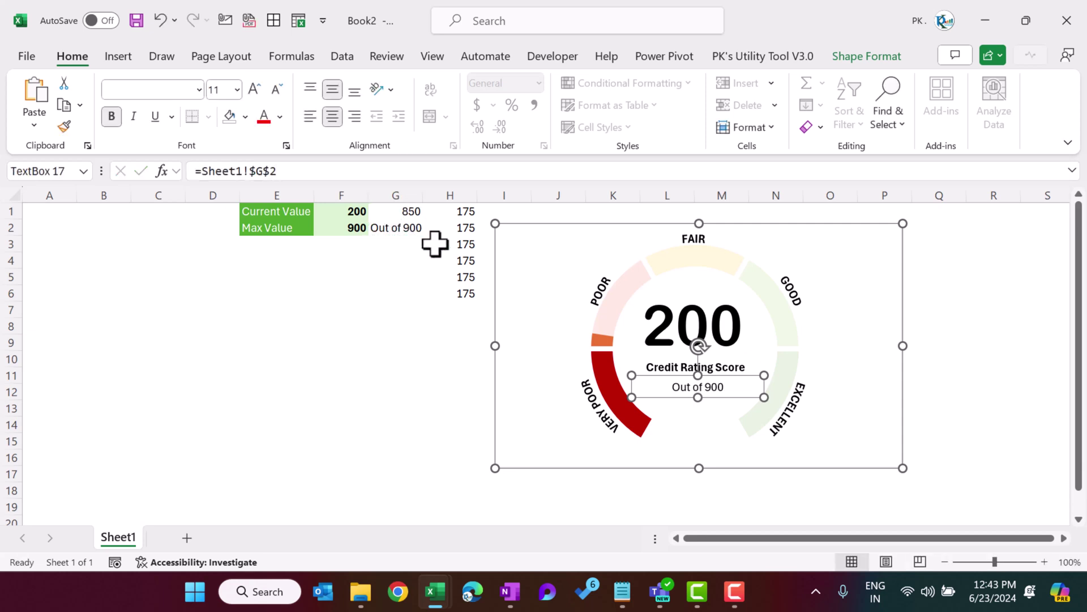
click(113, 118)
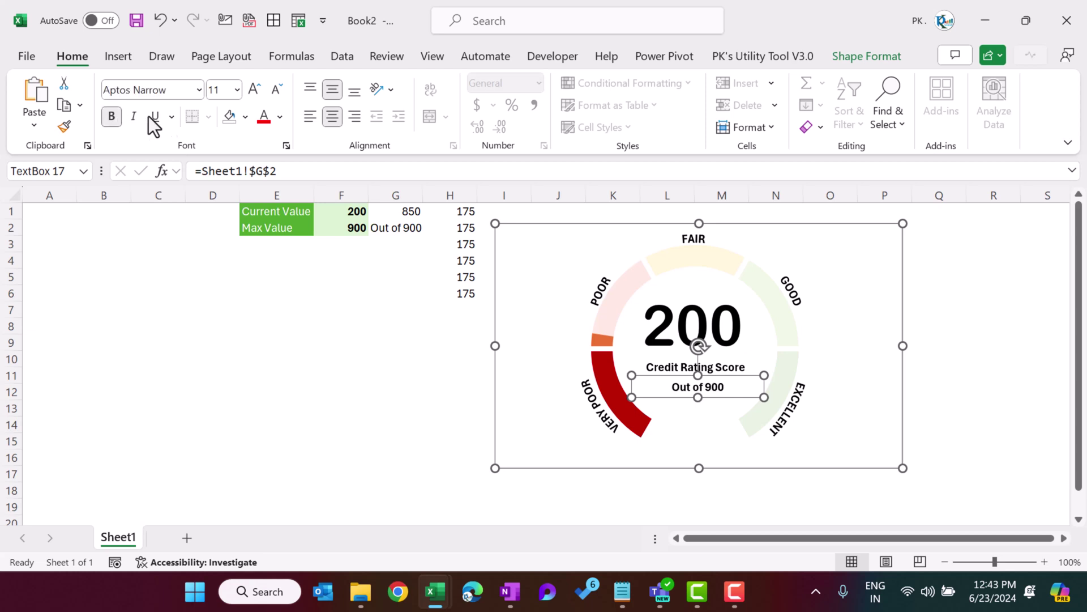
click(252, 91)
click(253, 90)
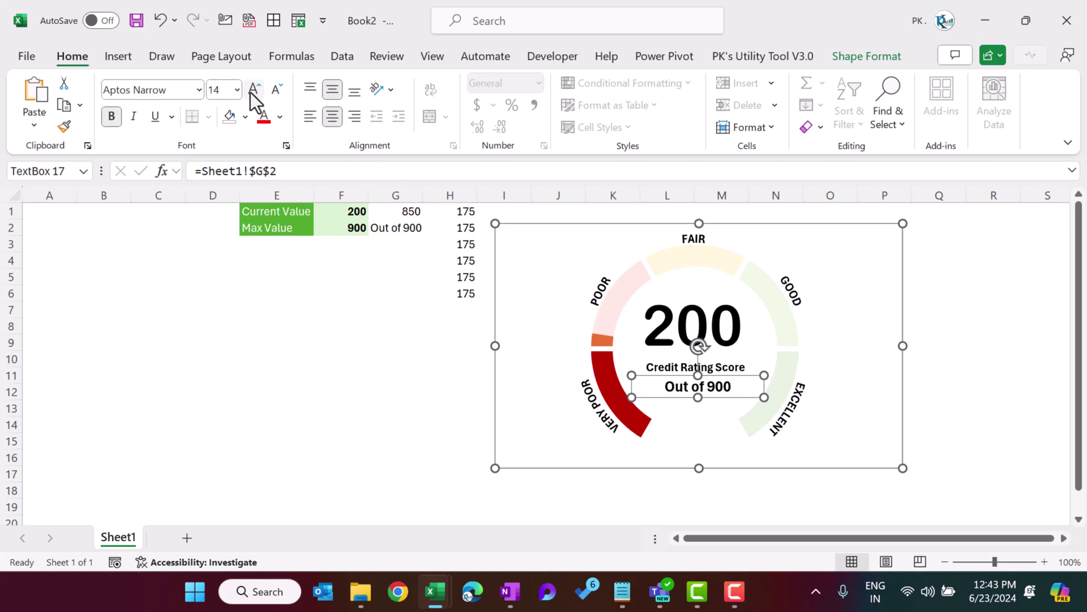
click(399, 359)
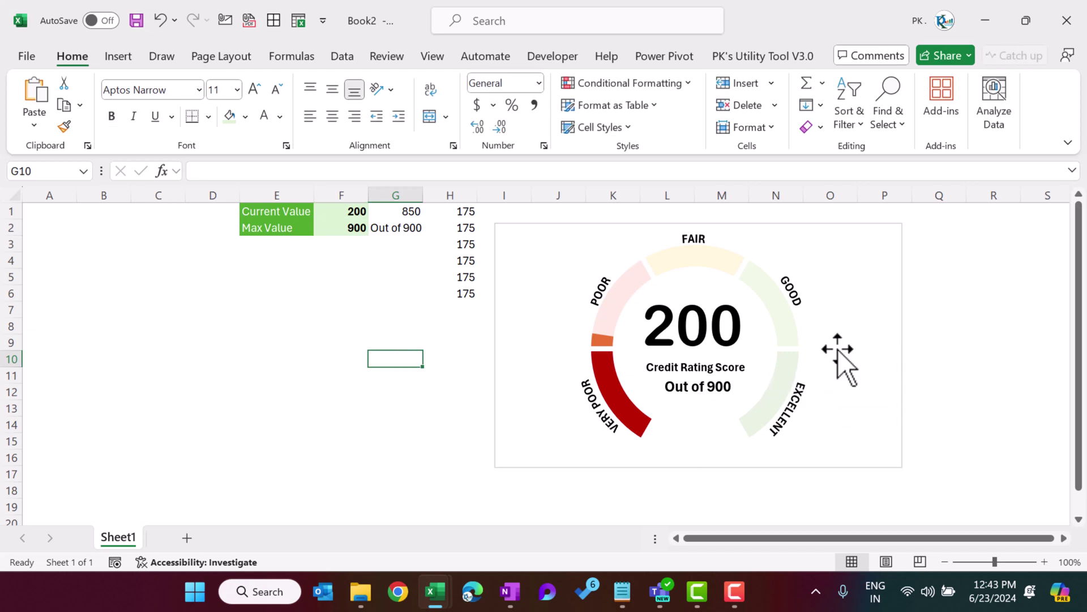
Step: Change the current value in F1 to 450
click(357, 215)
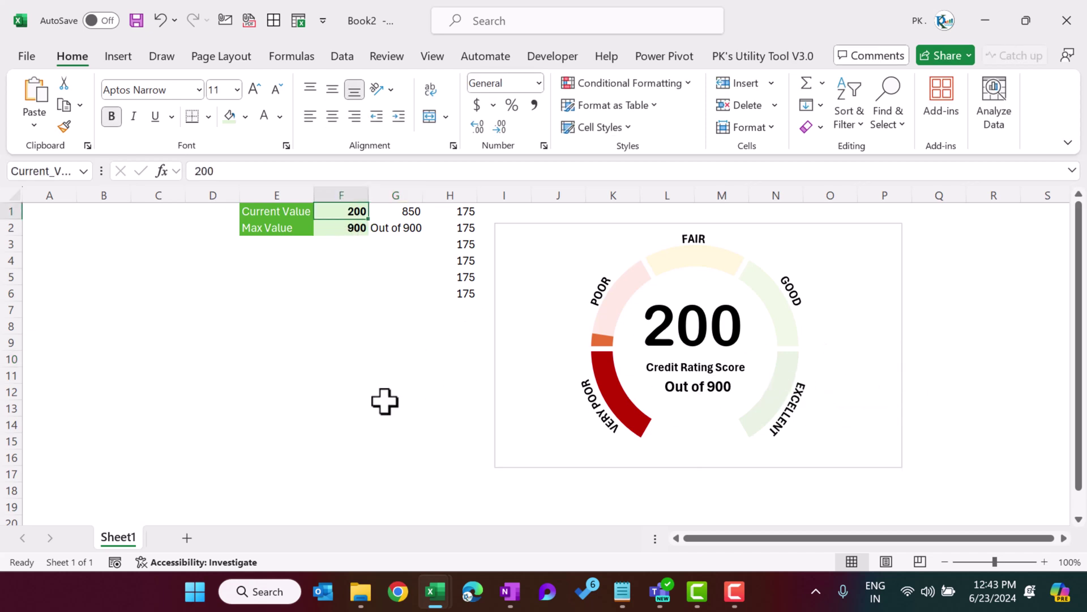
text(450)
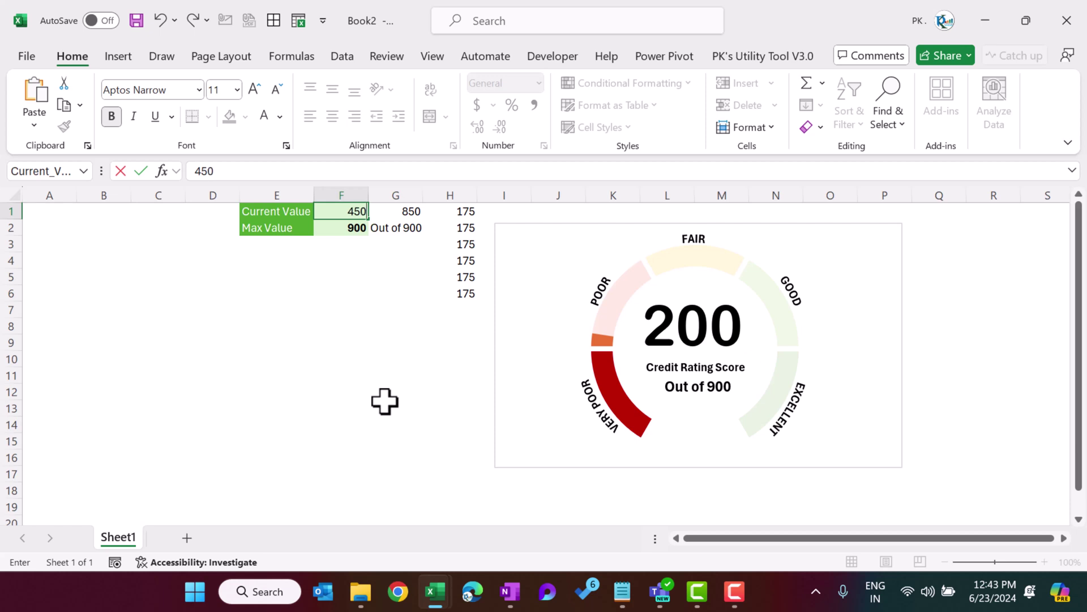
key(Return)
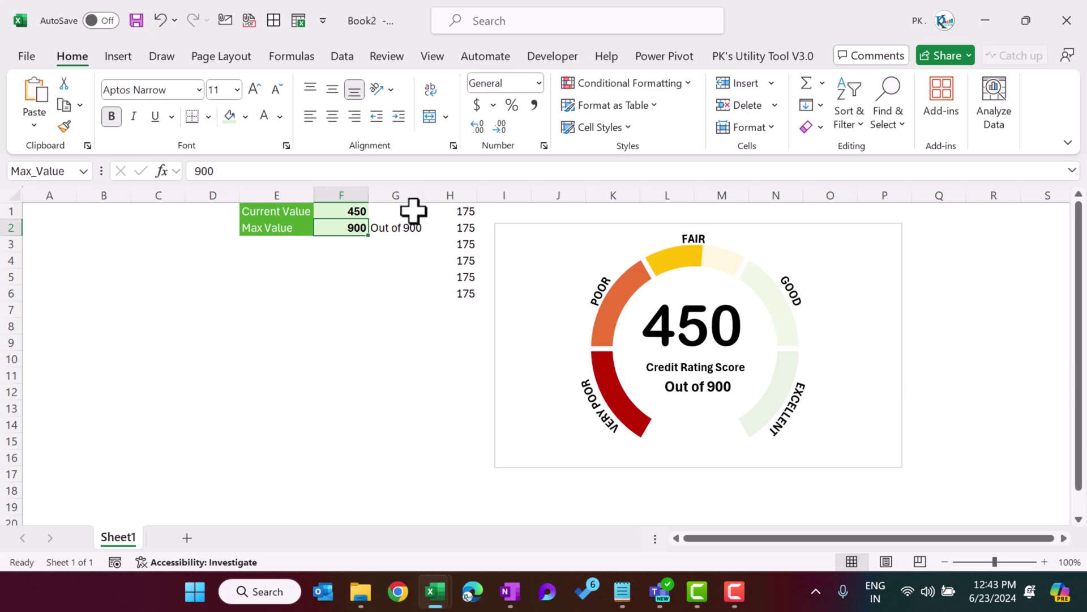
Step: Colour the helper numbers in columns G and H white to hide them
drag(415, 210, 461, 306)
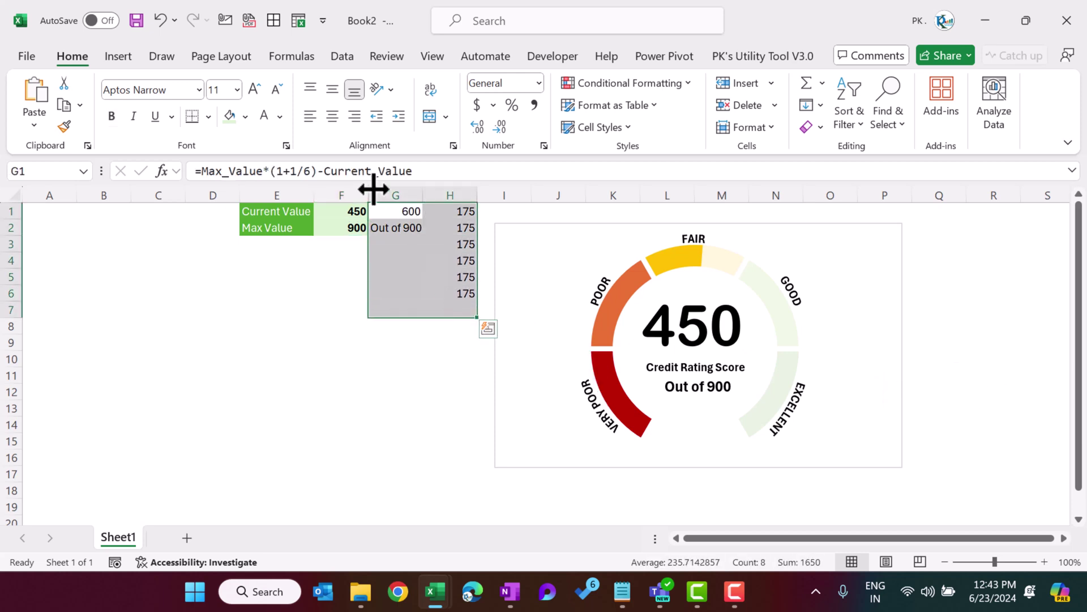
click(280, 116)
click(261, 222)
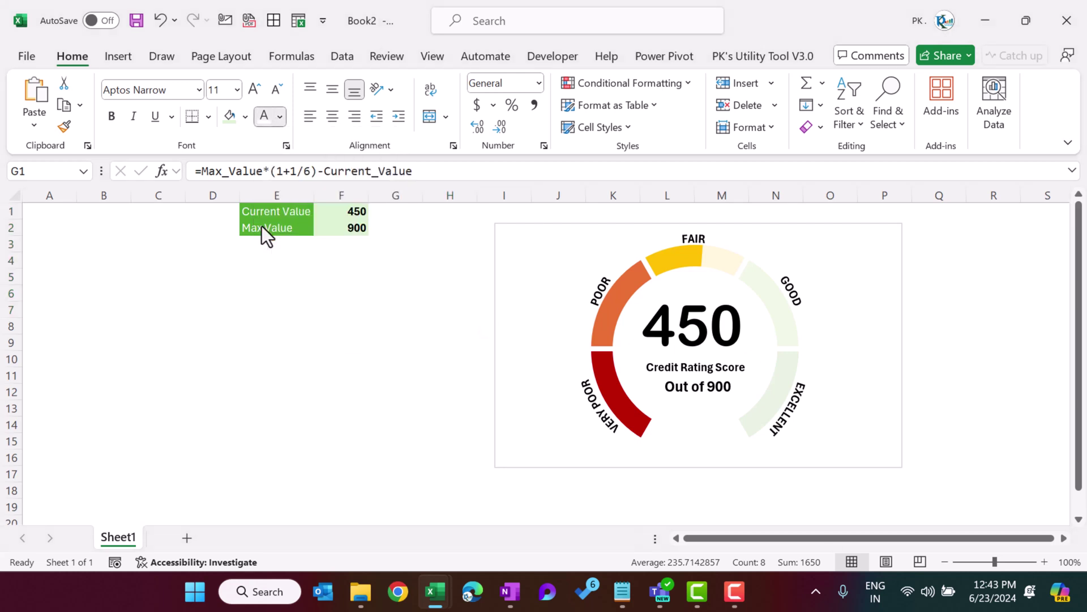
click(303, 308)
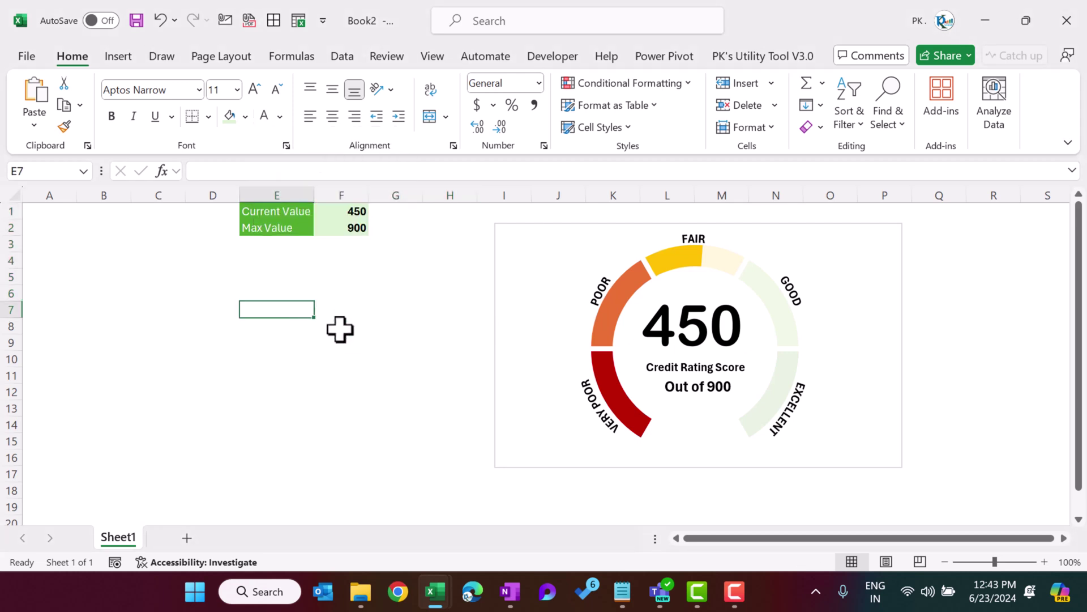